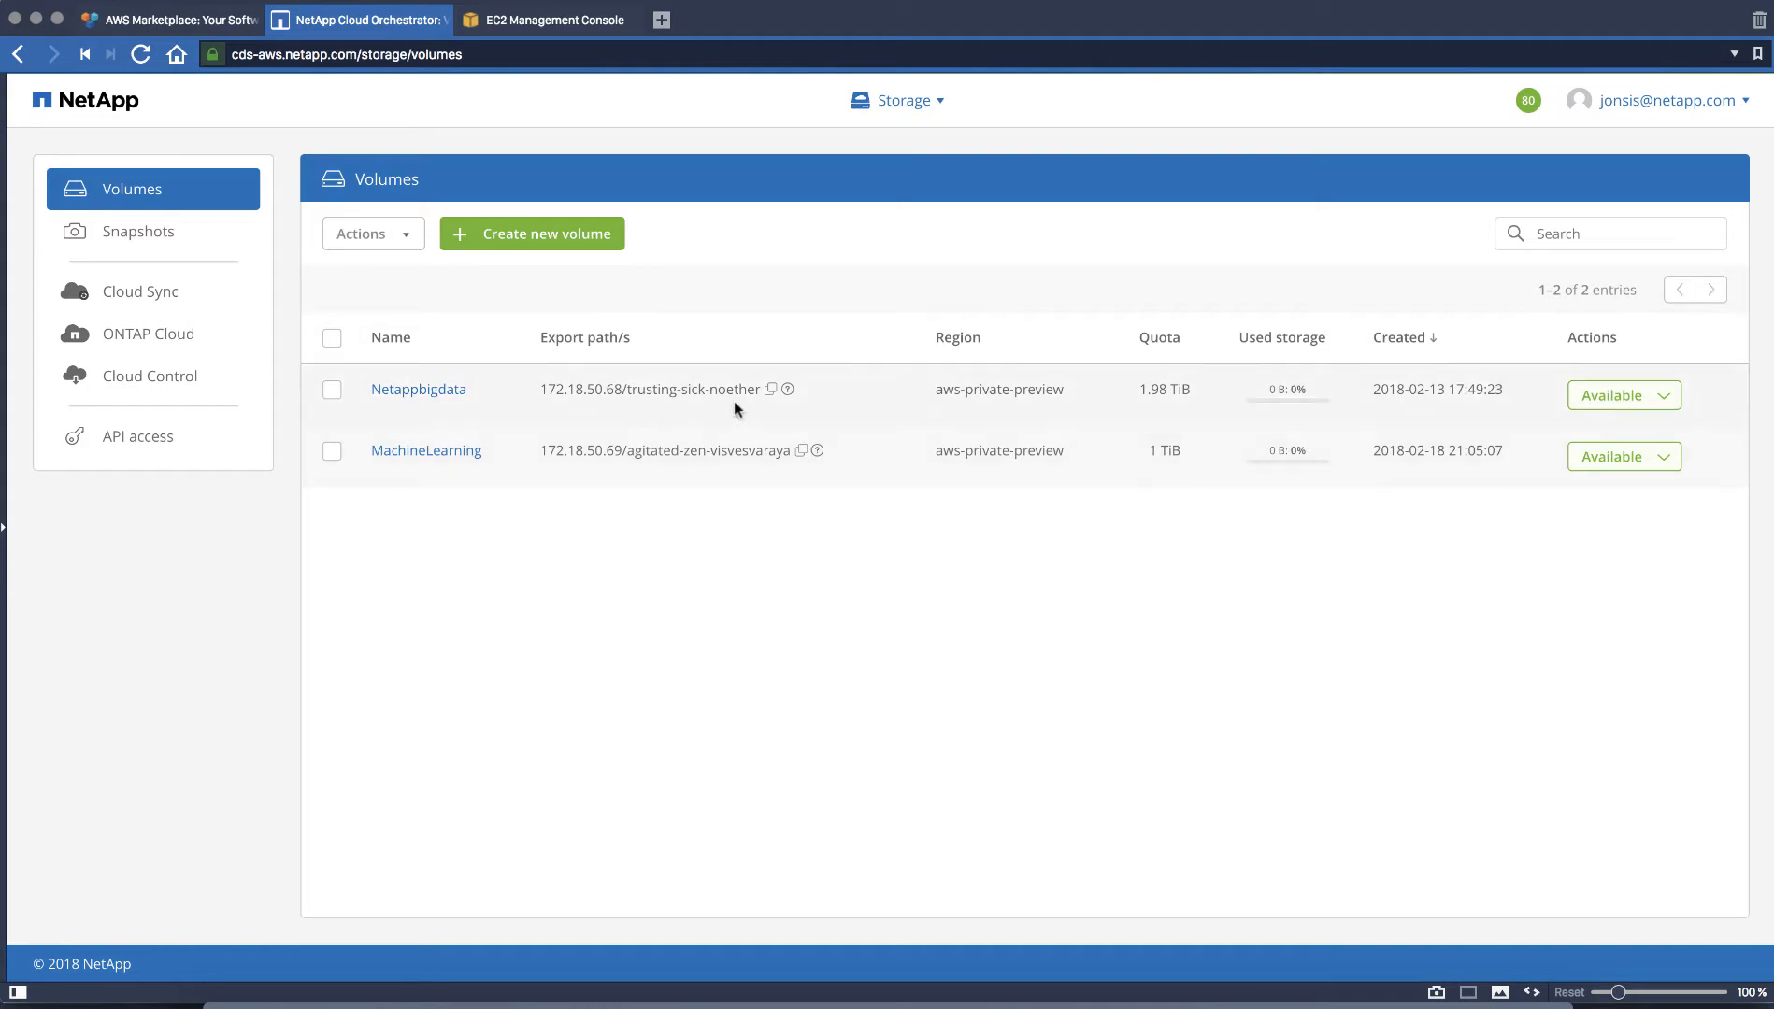
Step: Set the quota of the MachineLearning volume to 3024 GiB
left_click(465, 450)
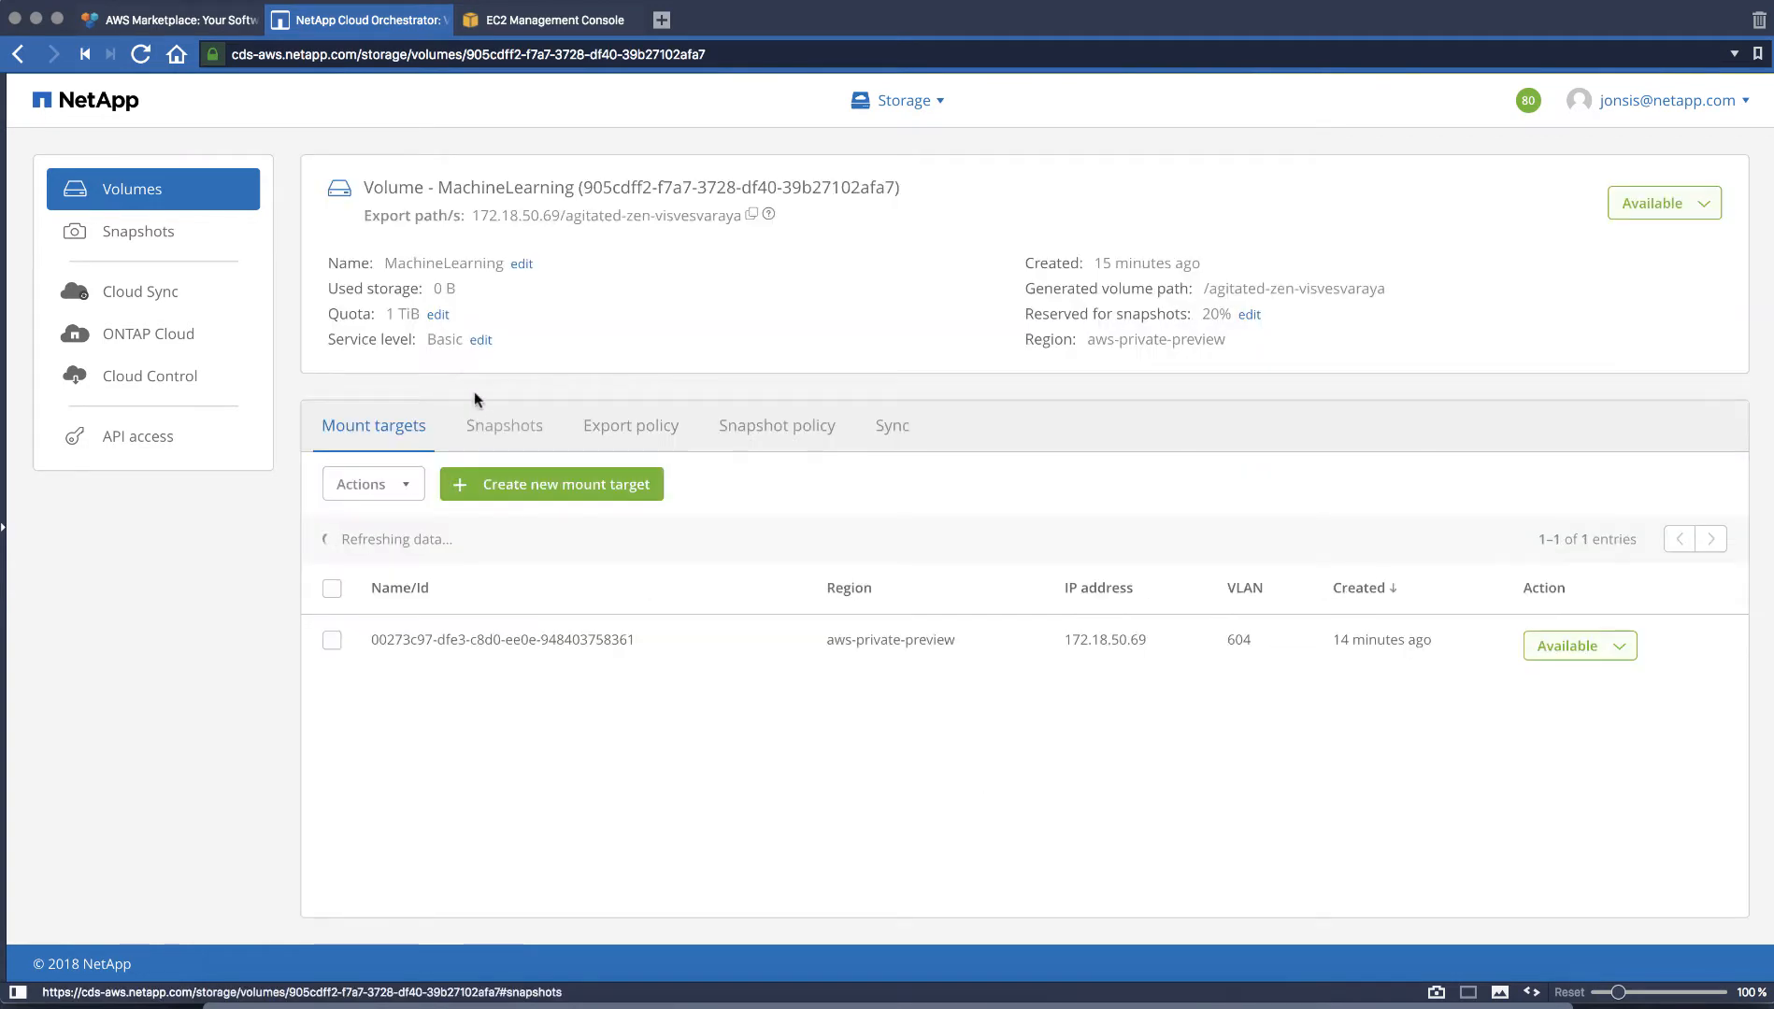
left_click(438, 315)
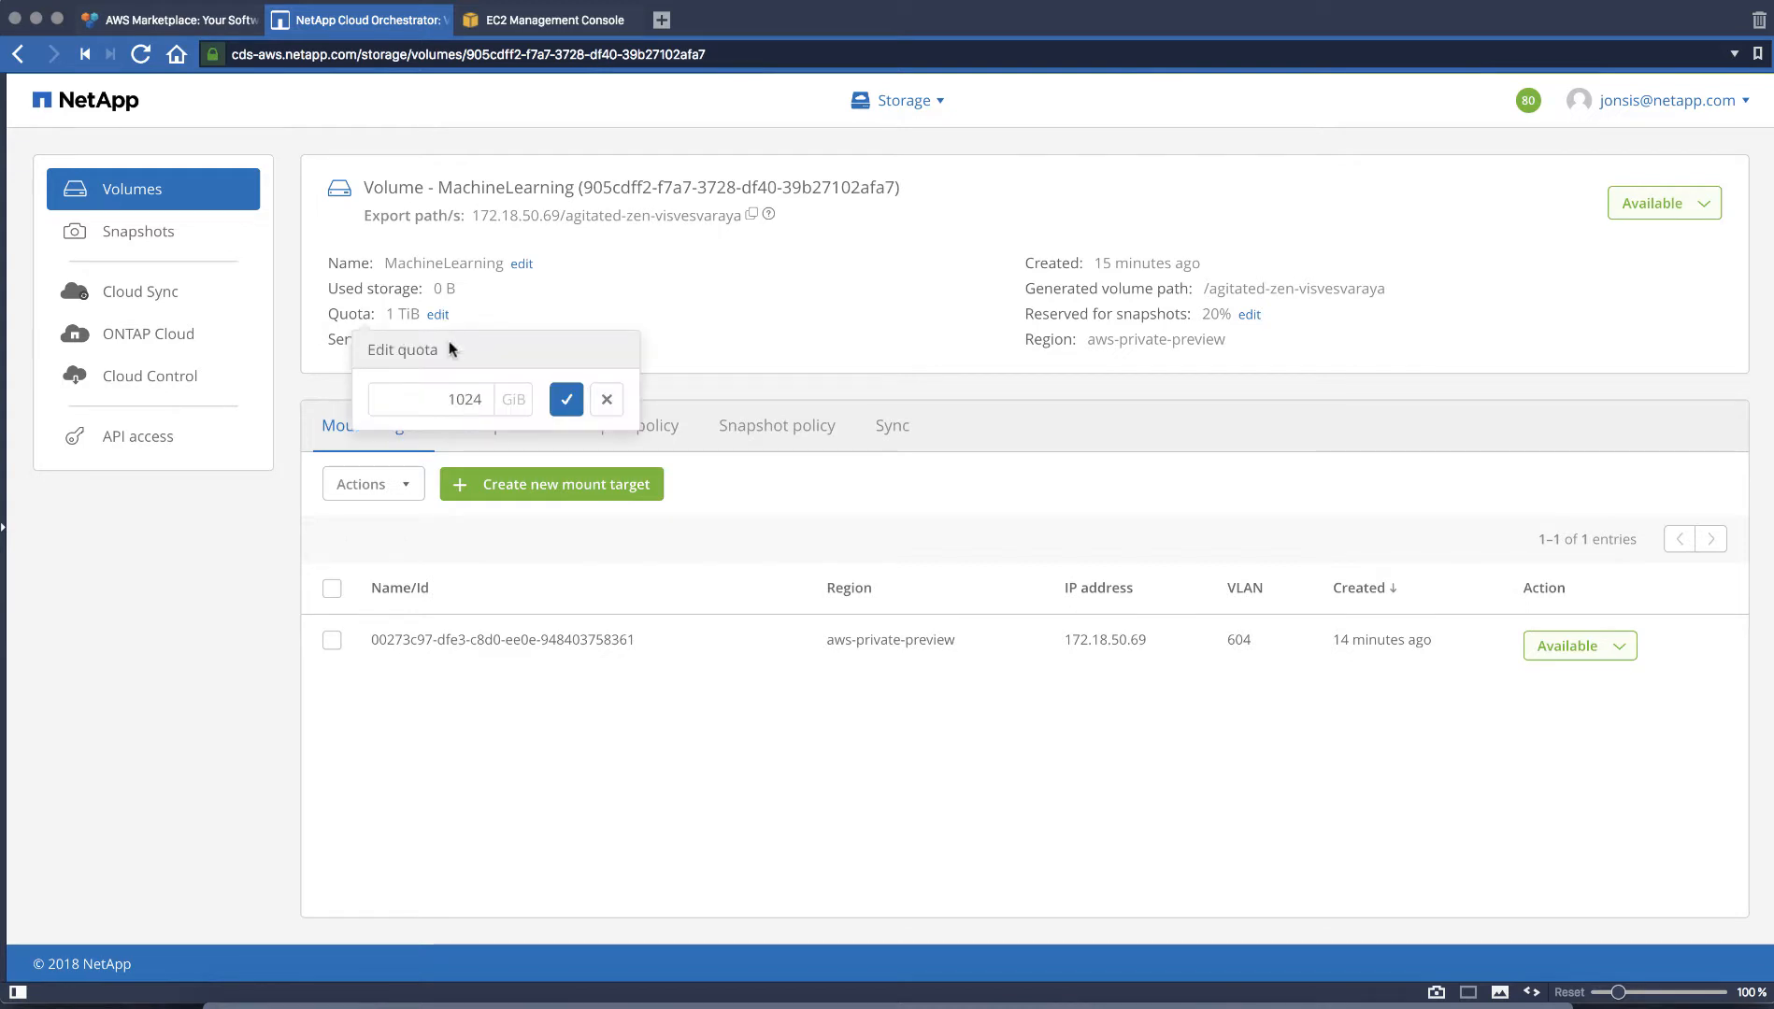
left_click(453, 394)
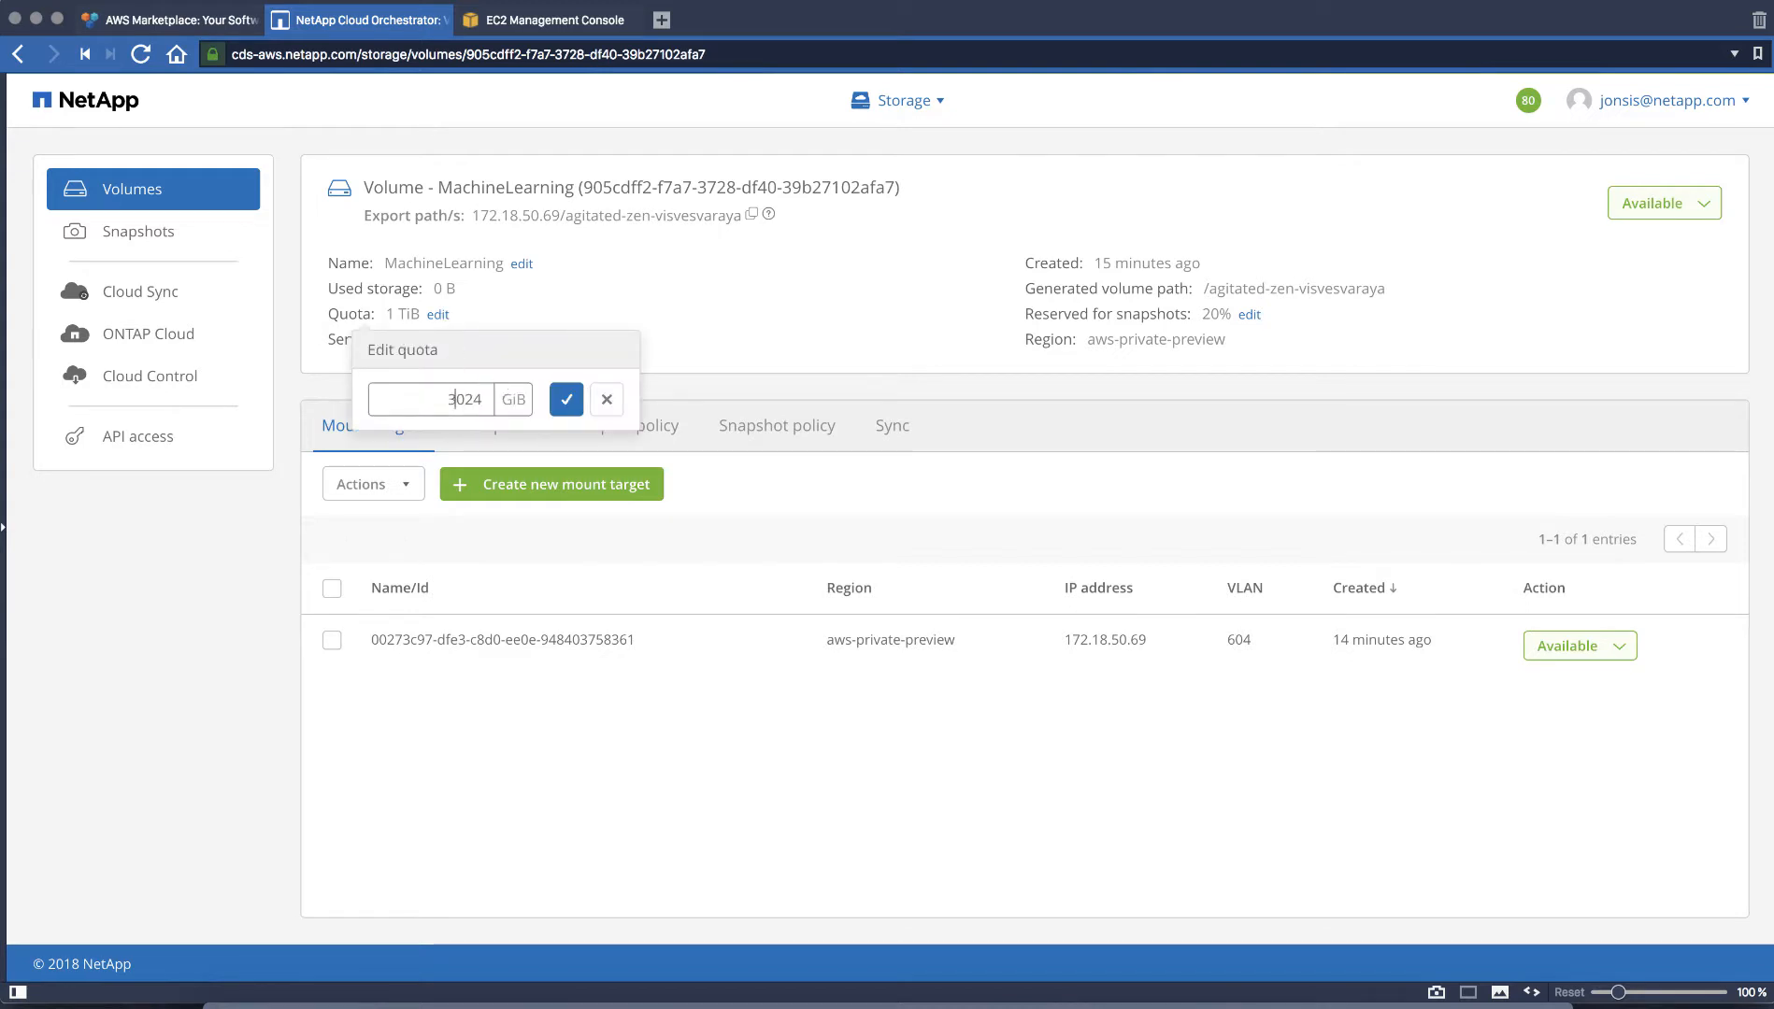
left_click(566, 399)
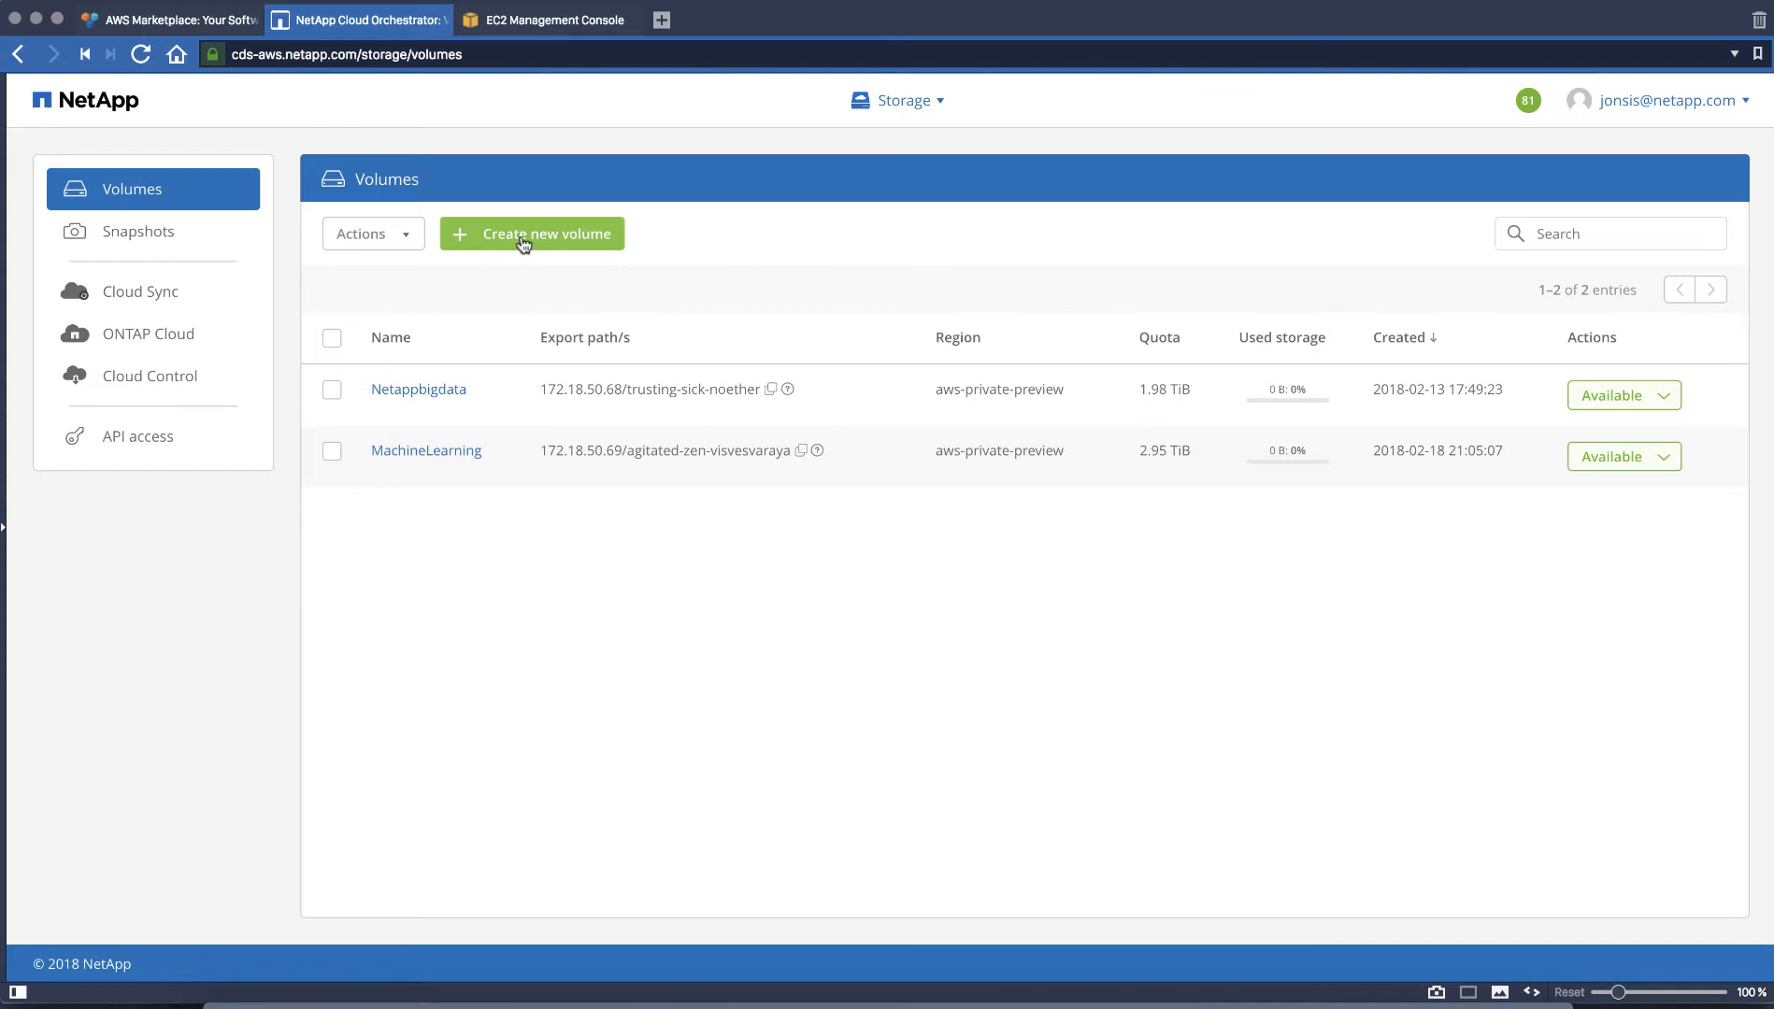
Step: Start a new volume named netappjenkins and keep aws-private-preview as its region
left_click(524, 241)
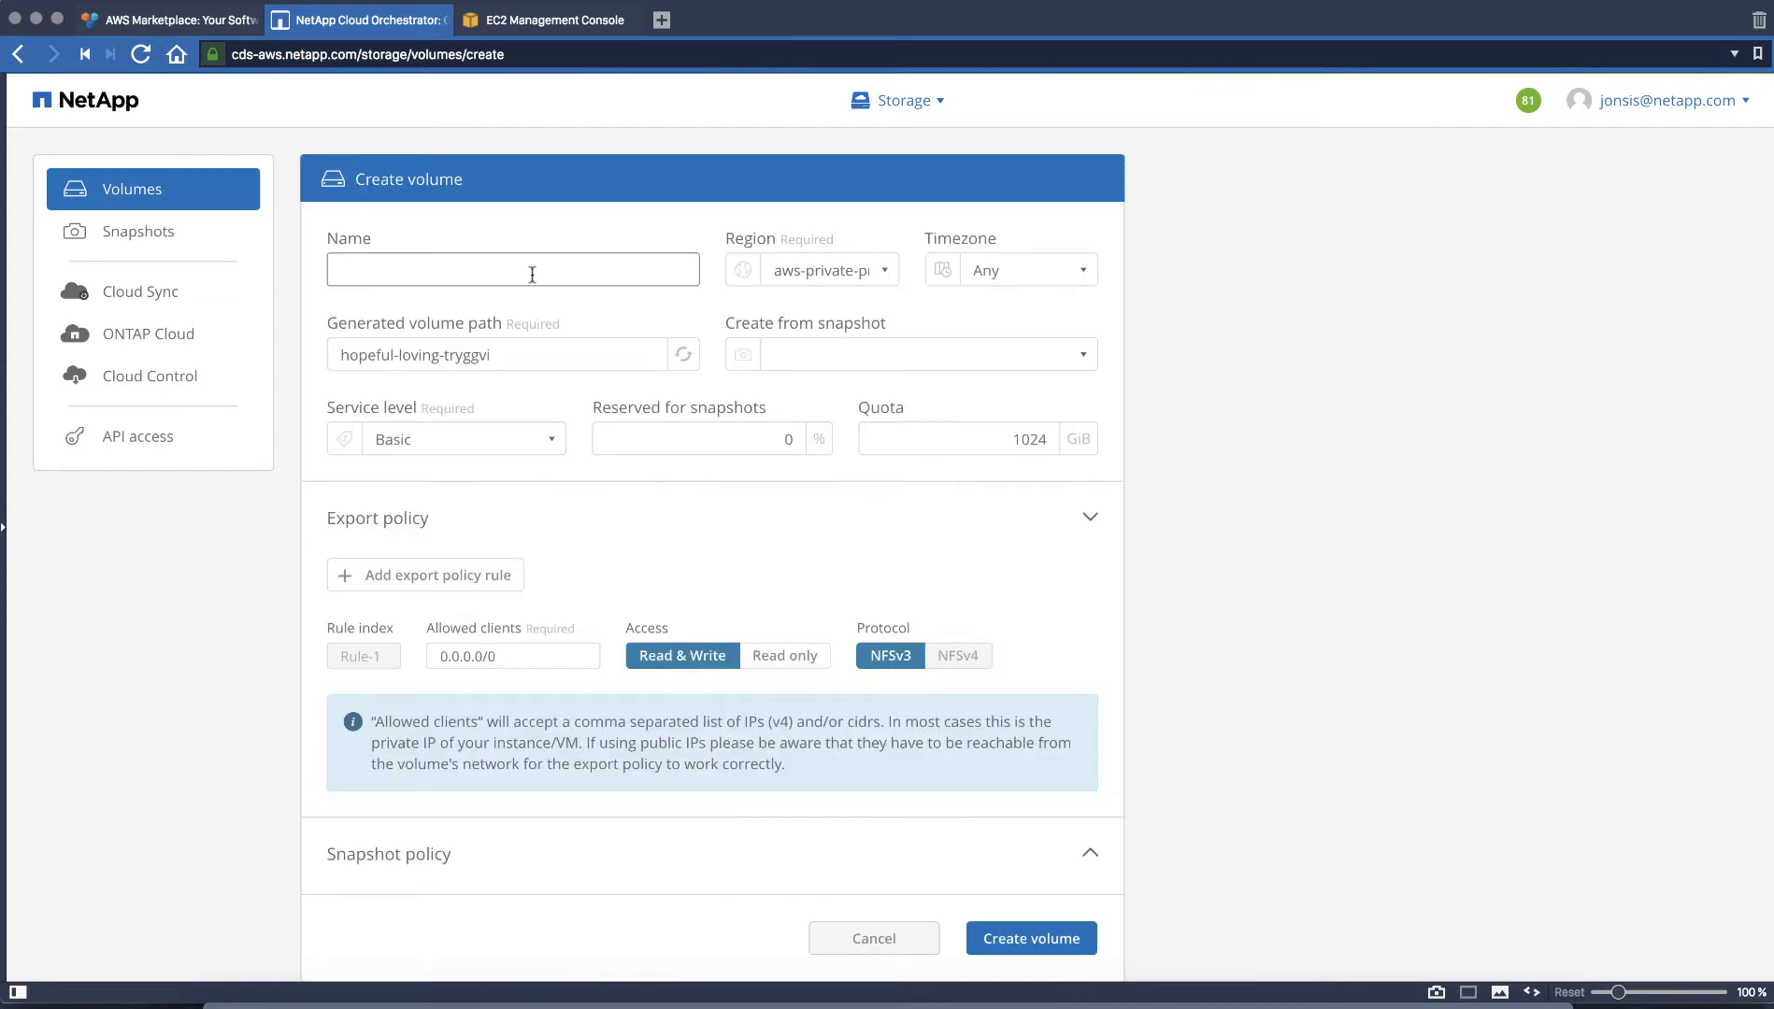
left_click(522, 268)
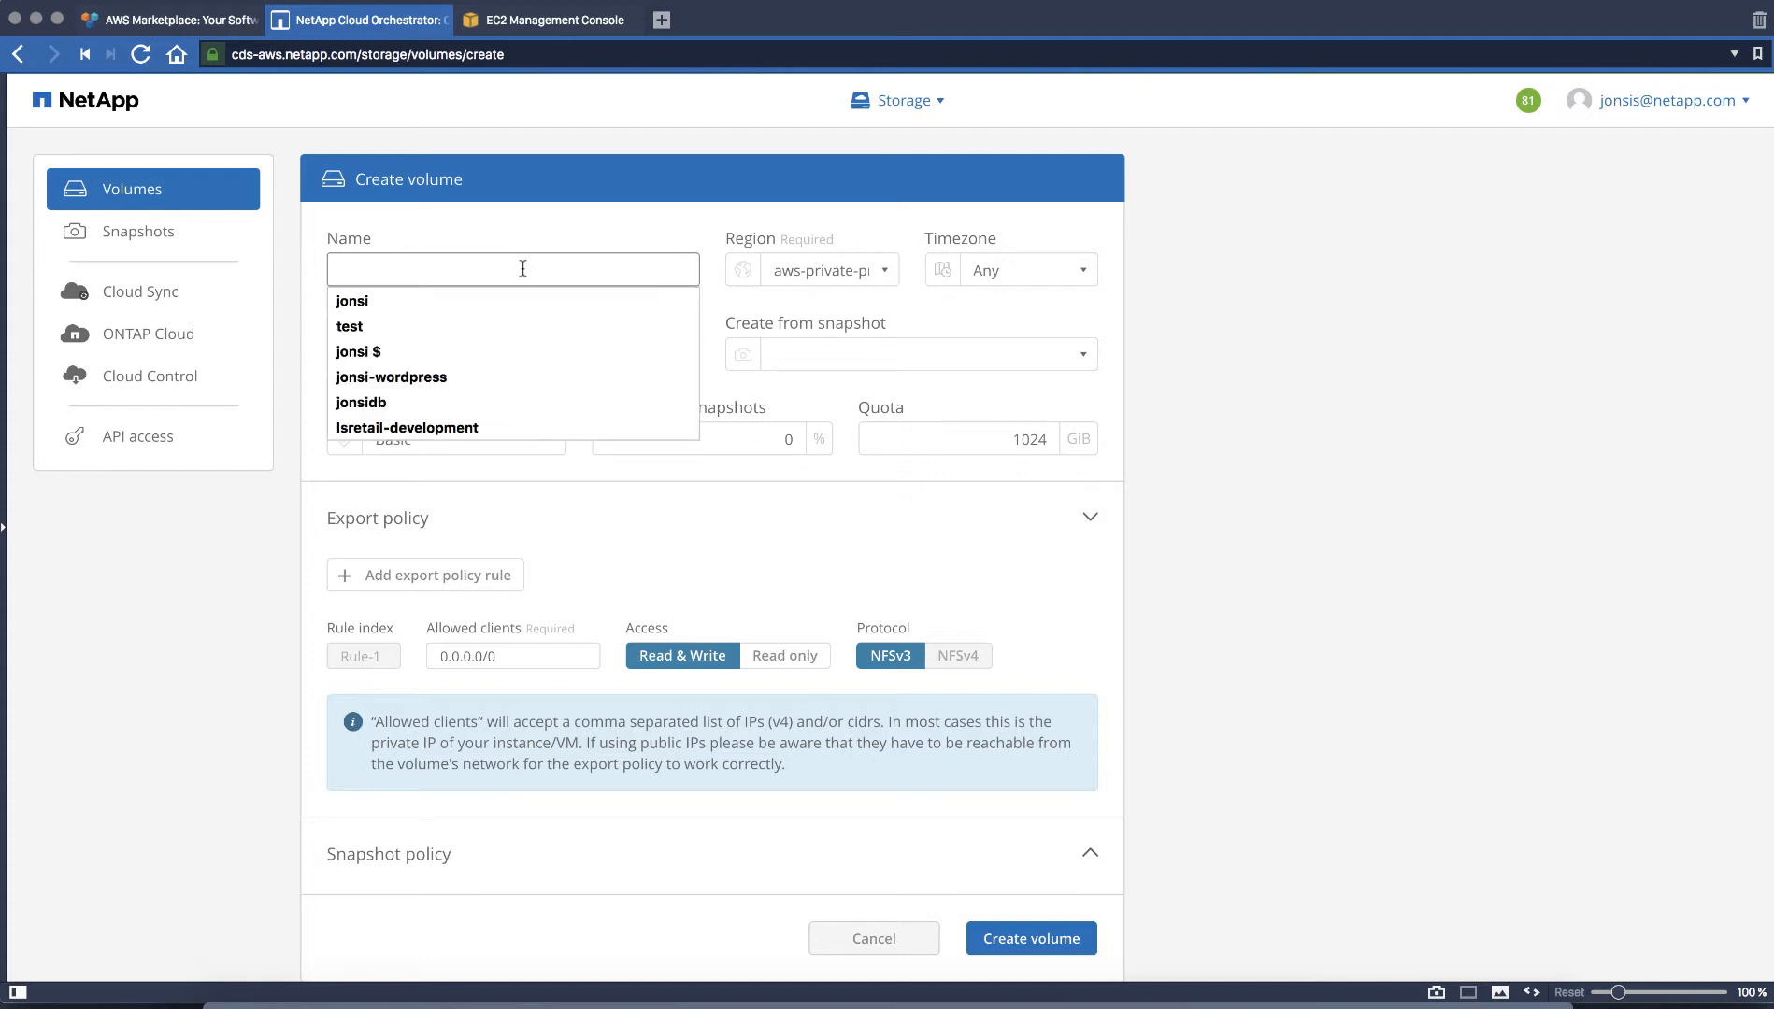
type("n")
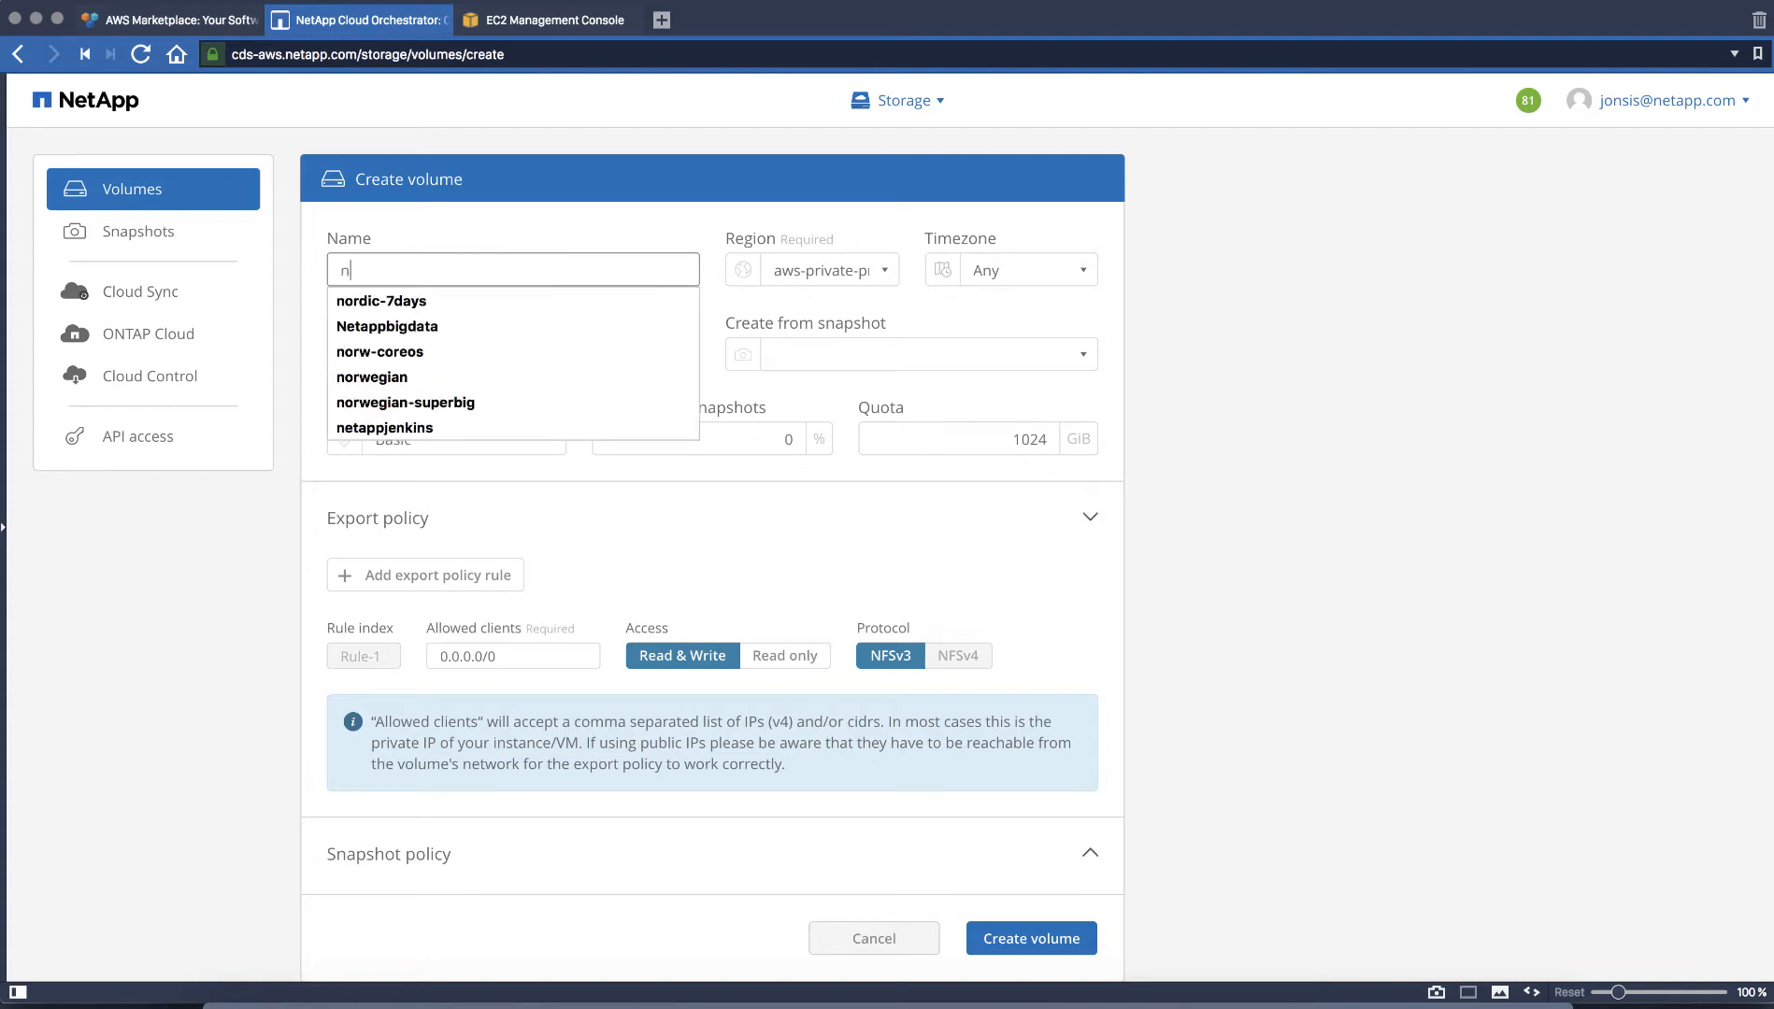
type("etapp")
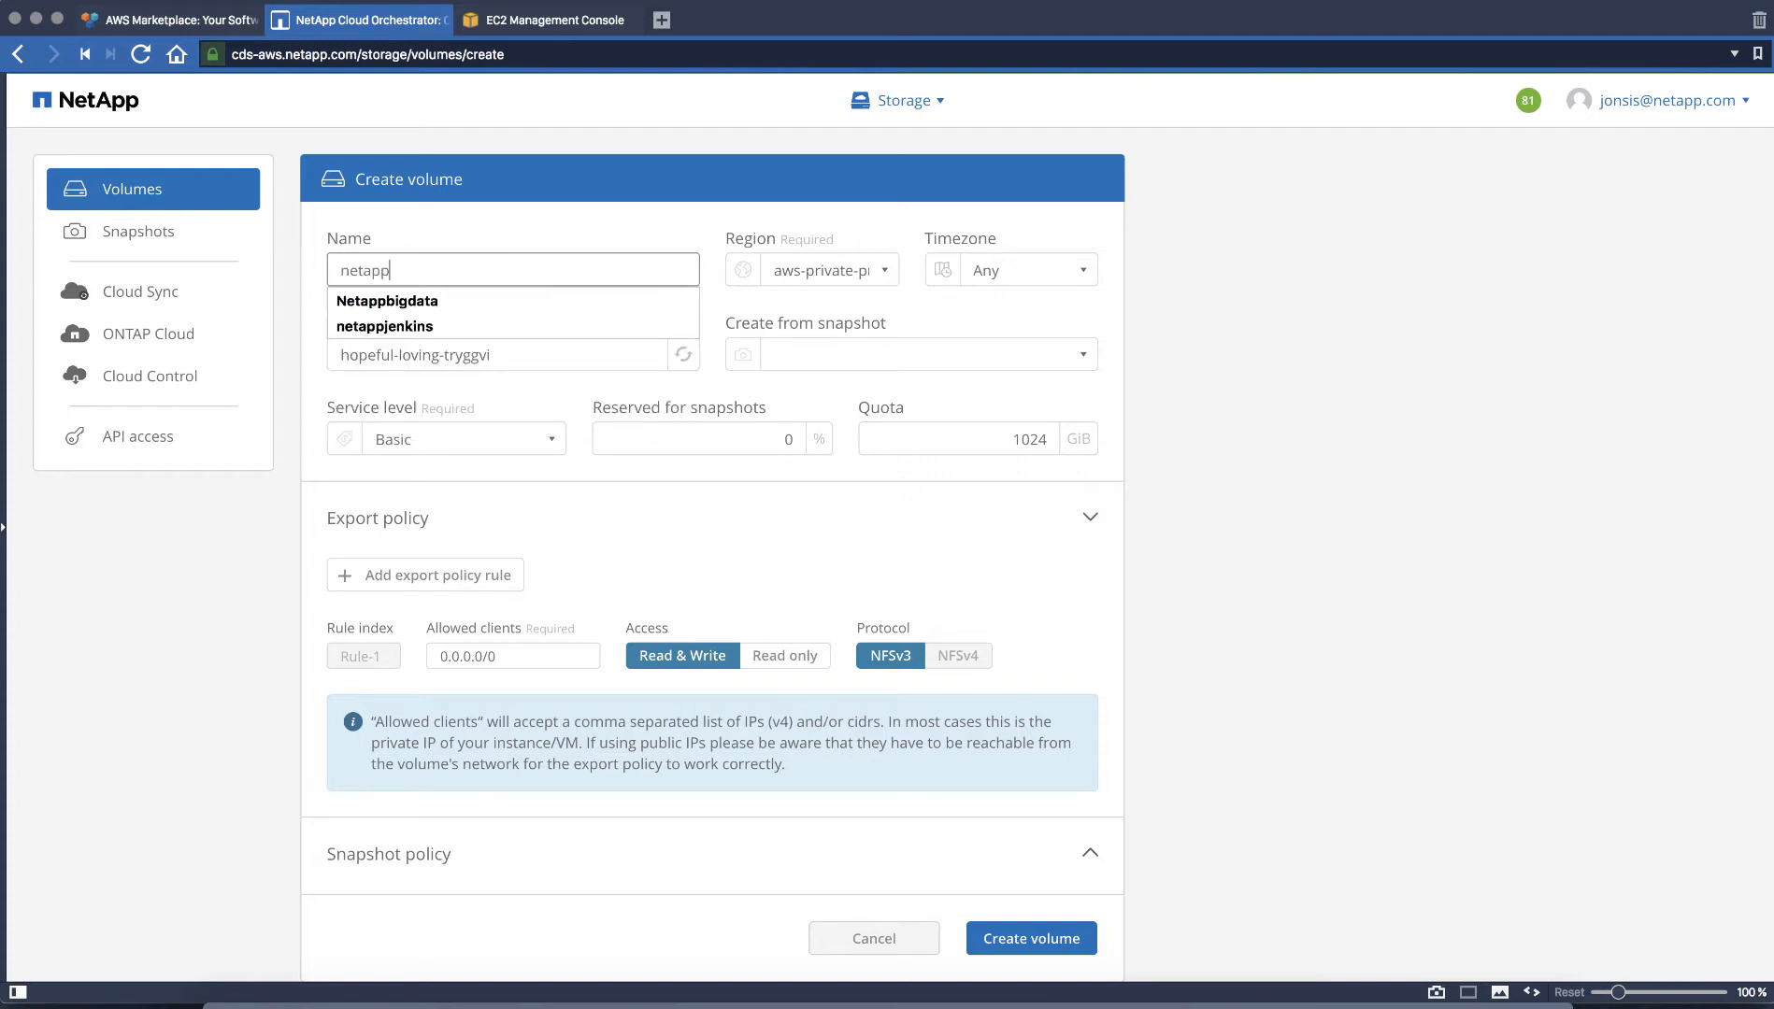
type("jenkins")
key("Tab")
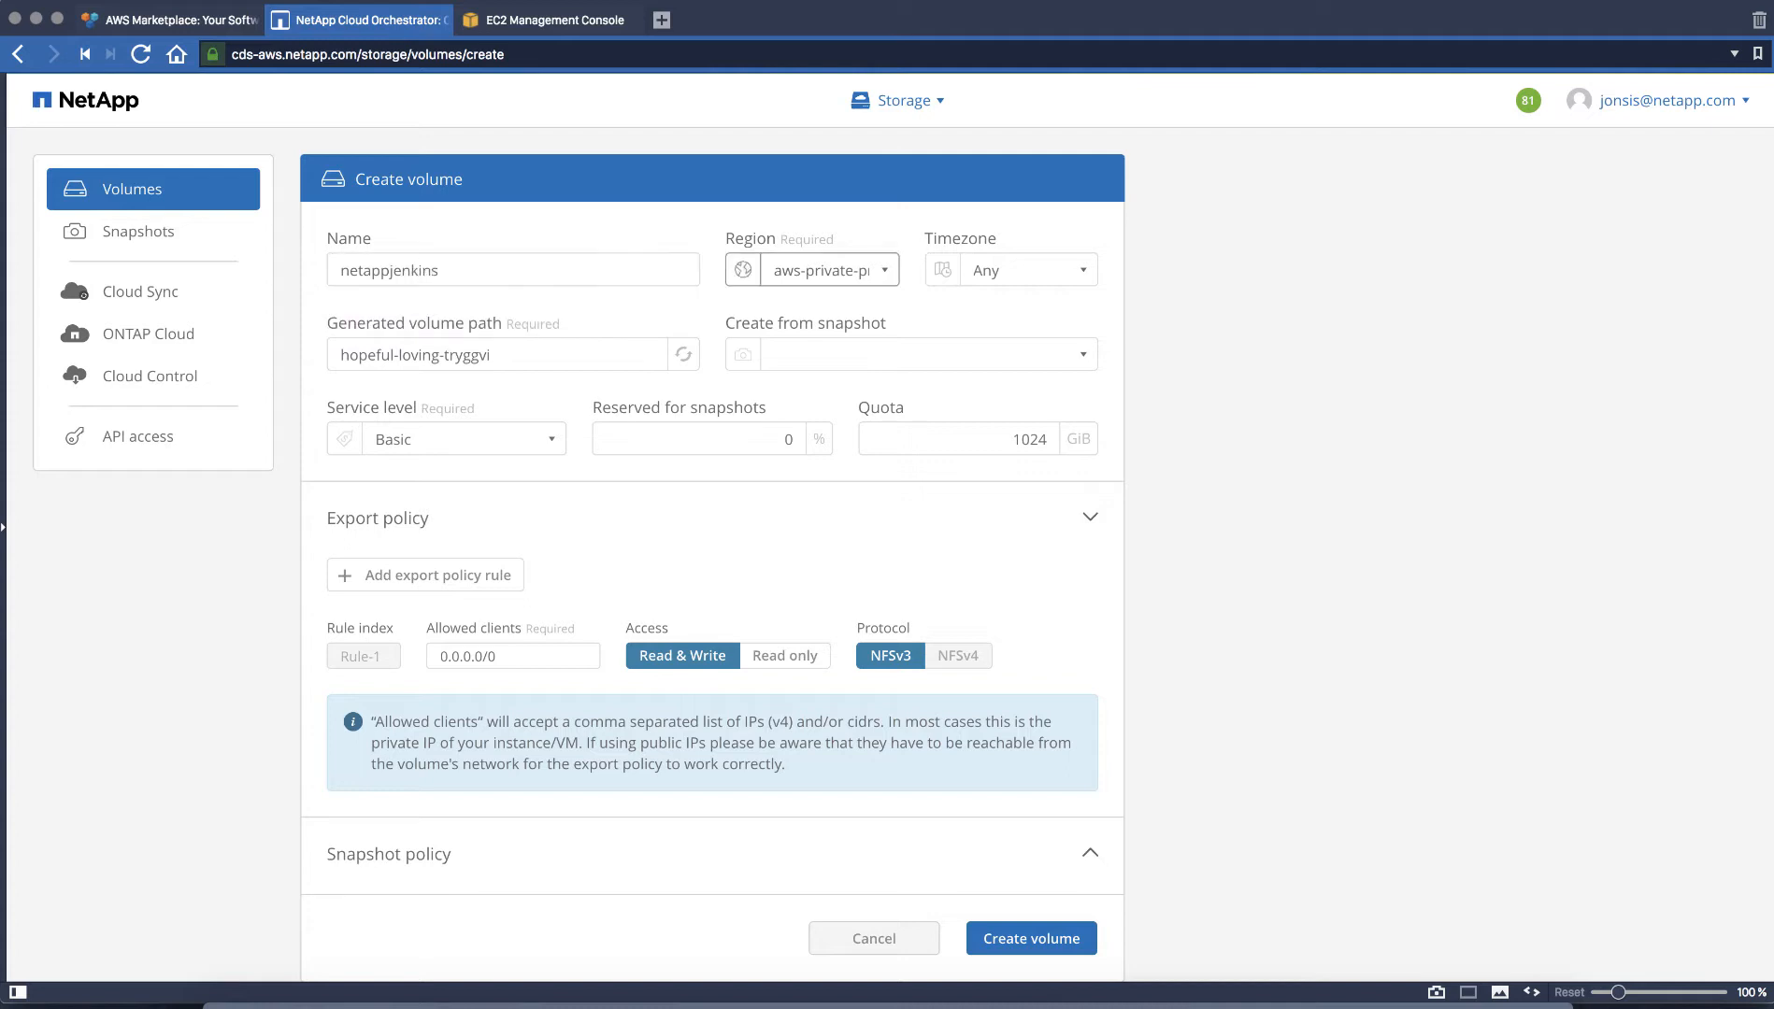
left_click(865, 271)
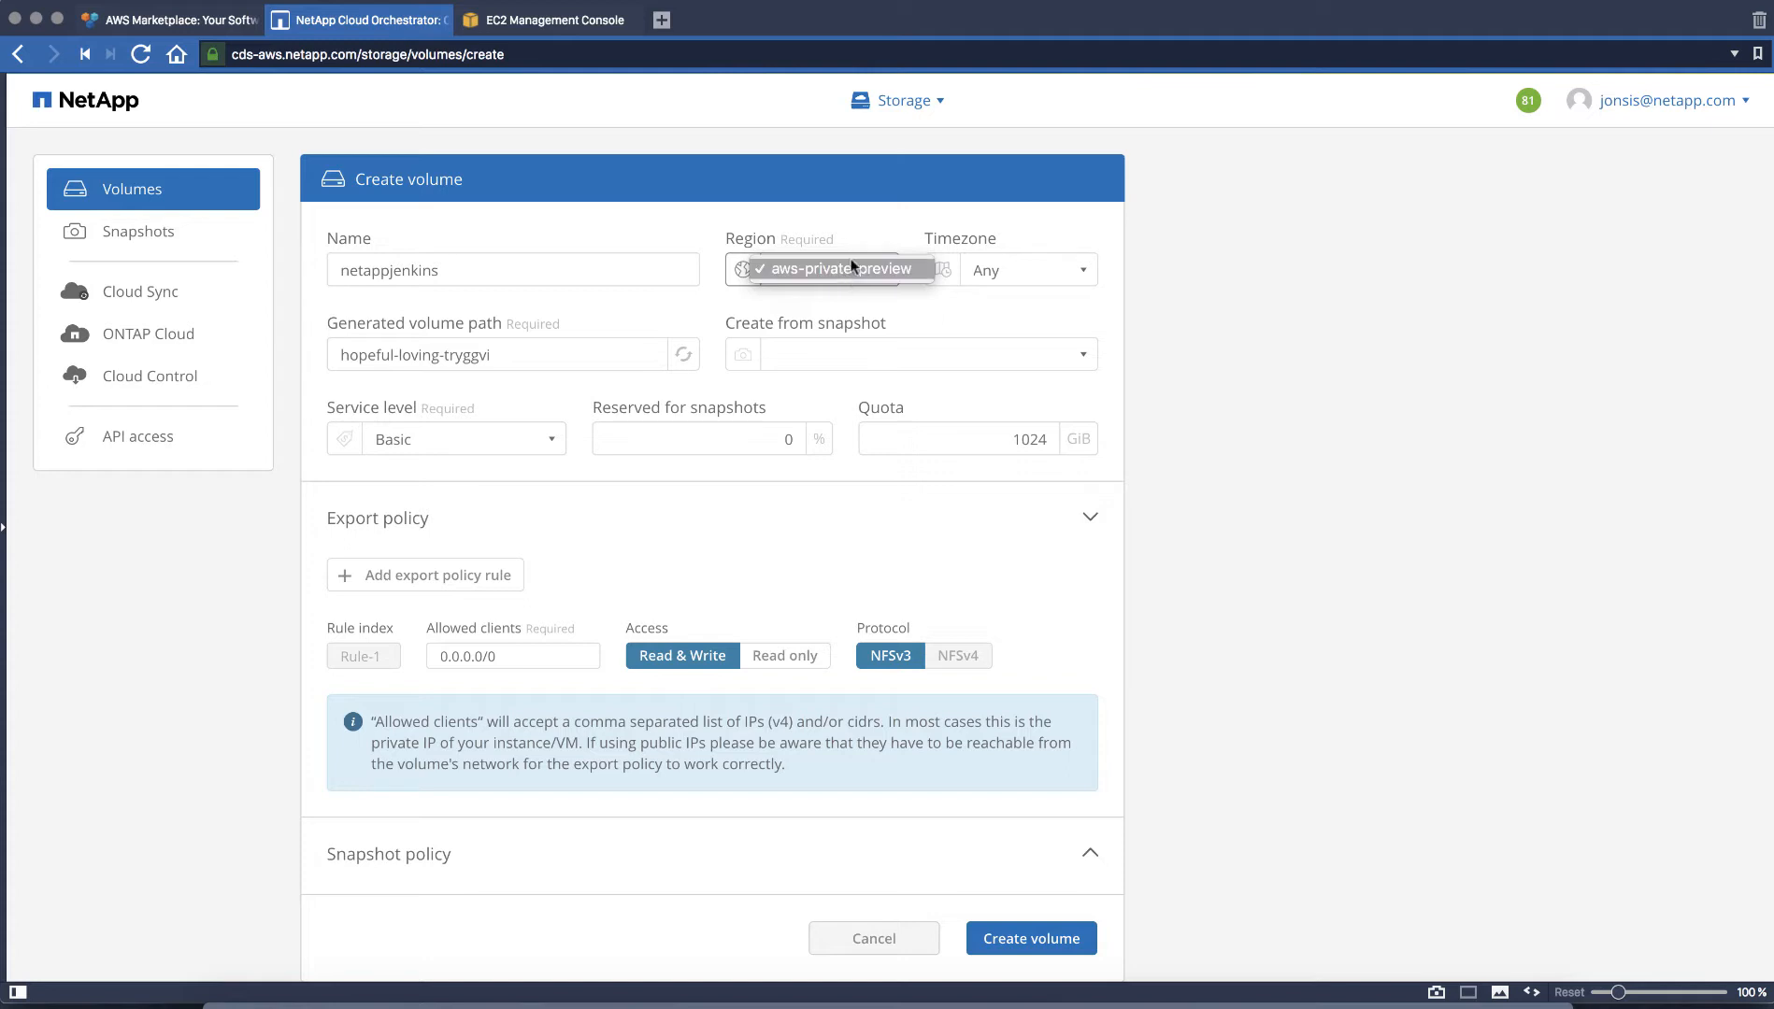
left_click(849, 227)
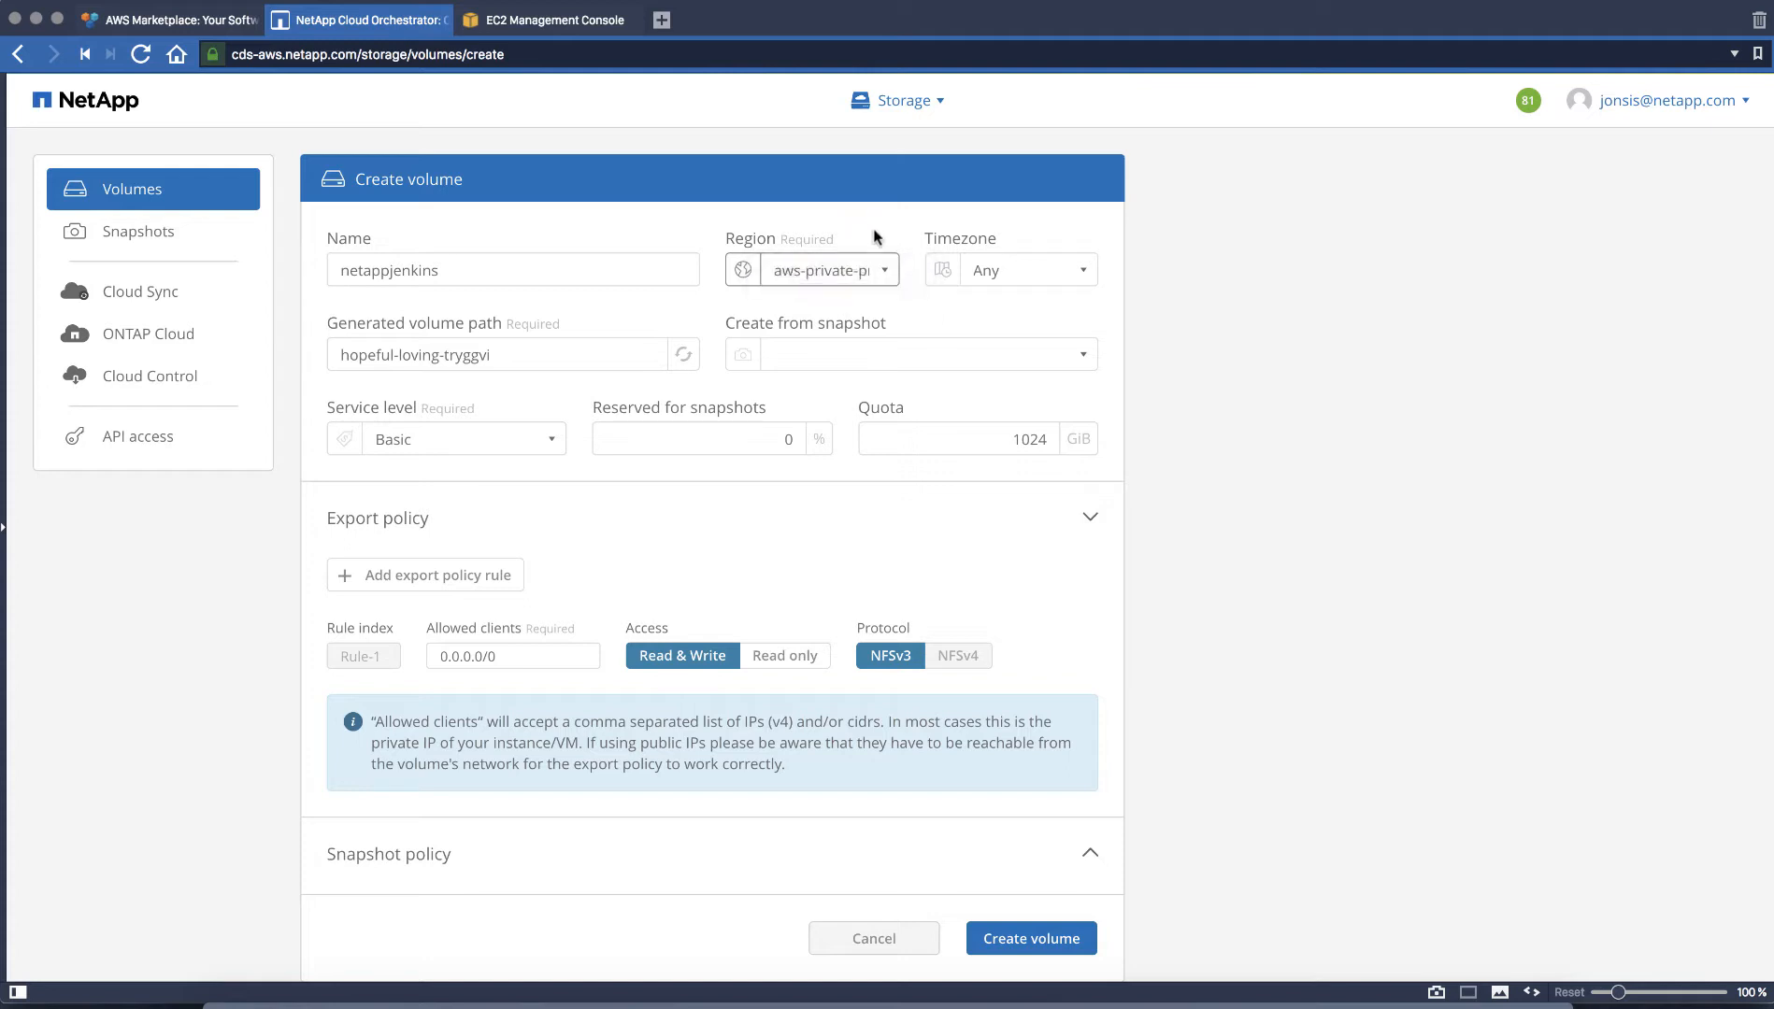
Step: Replace the new volume's generated path with netapp-cloud-volumes
left_click(685, 358)
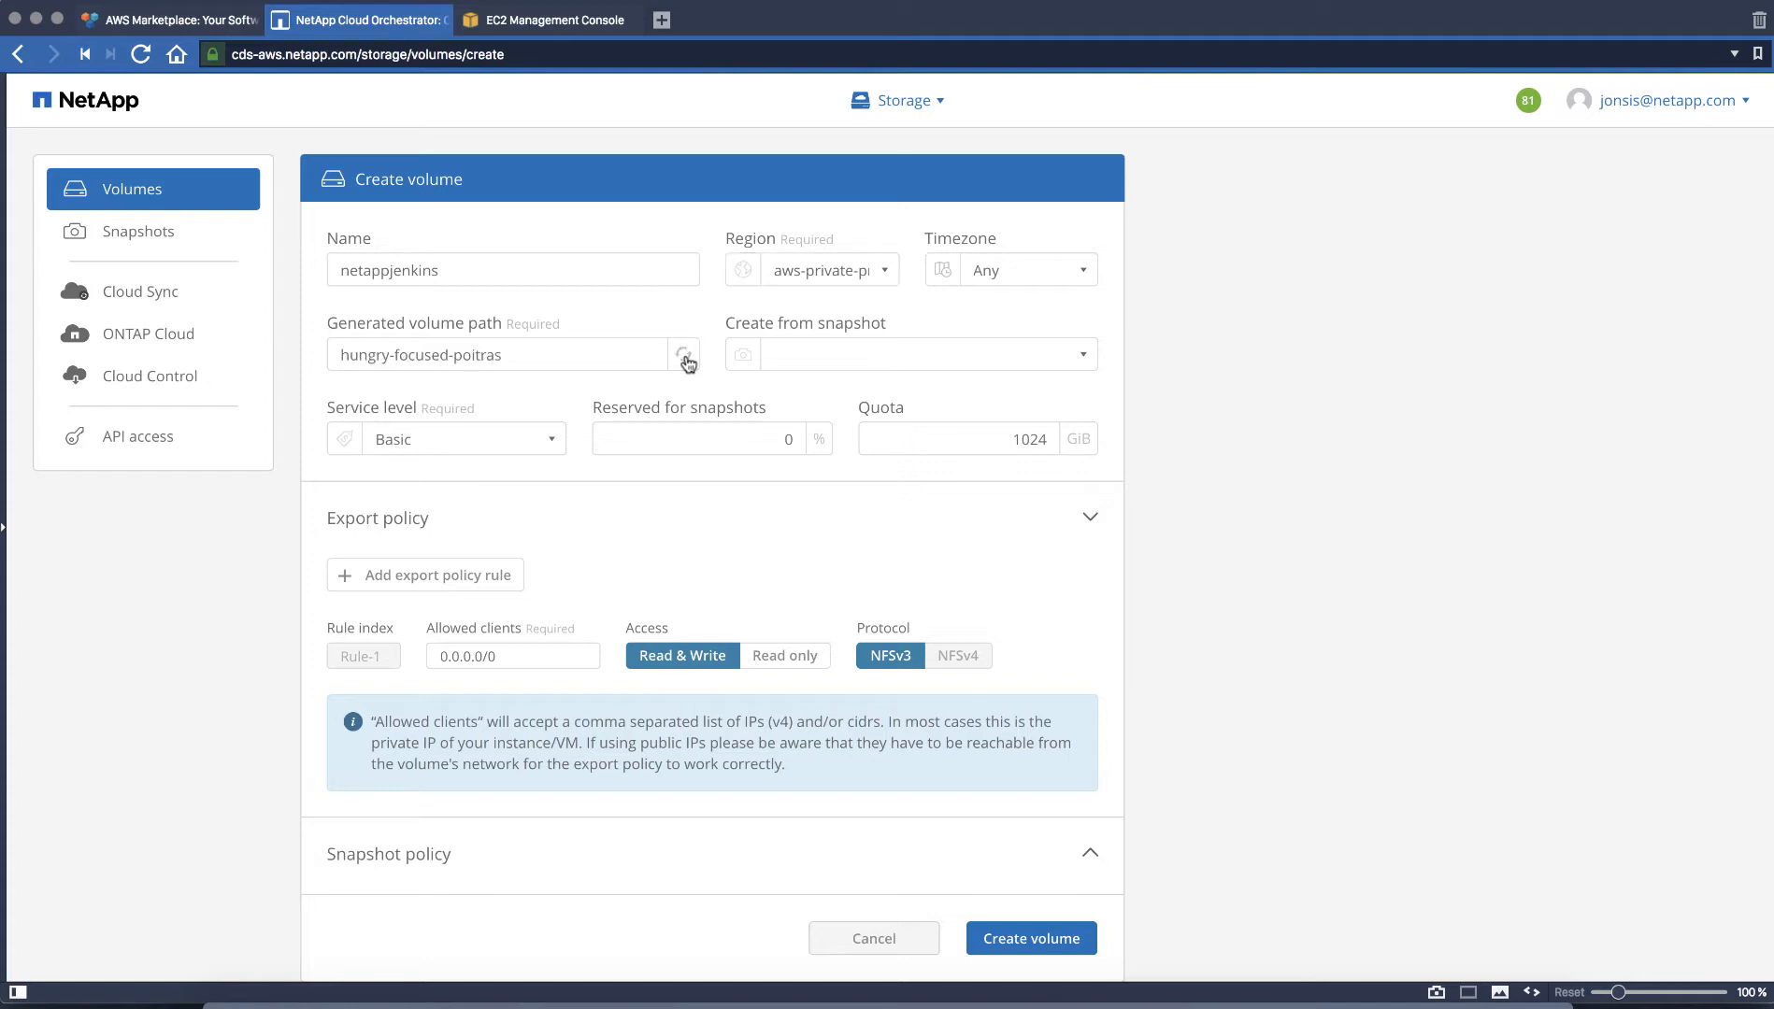
left_click(685, 363)
triple_click(503, 359)
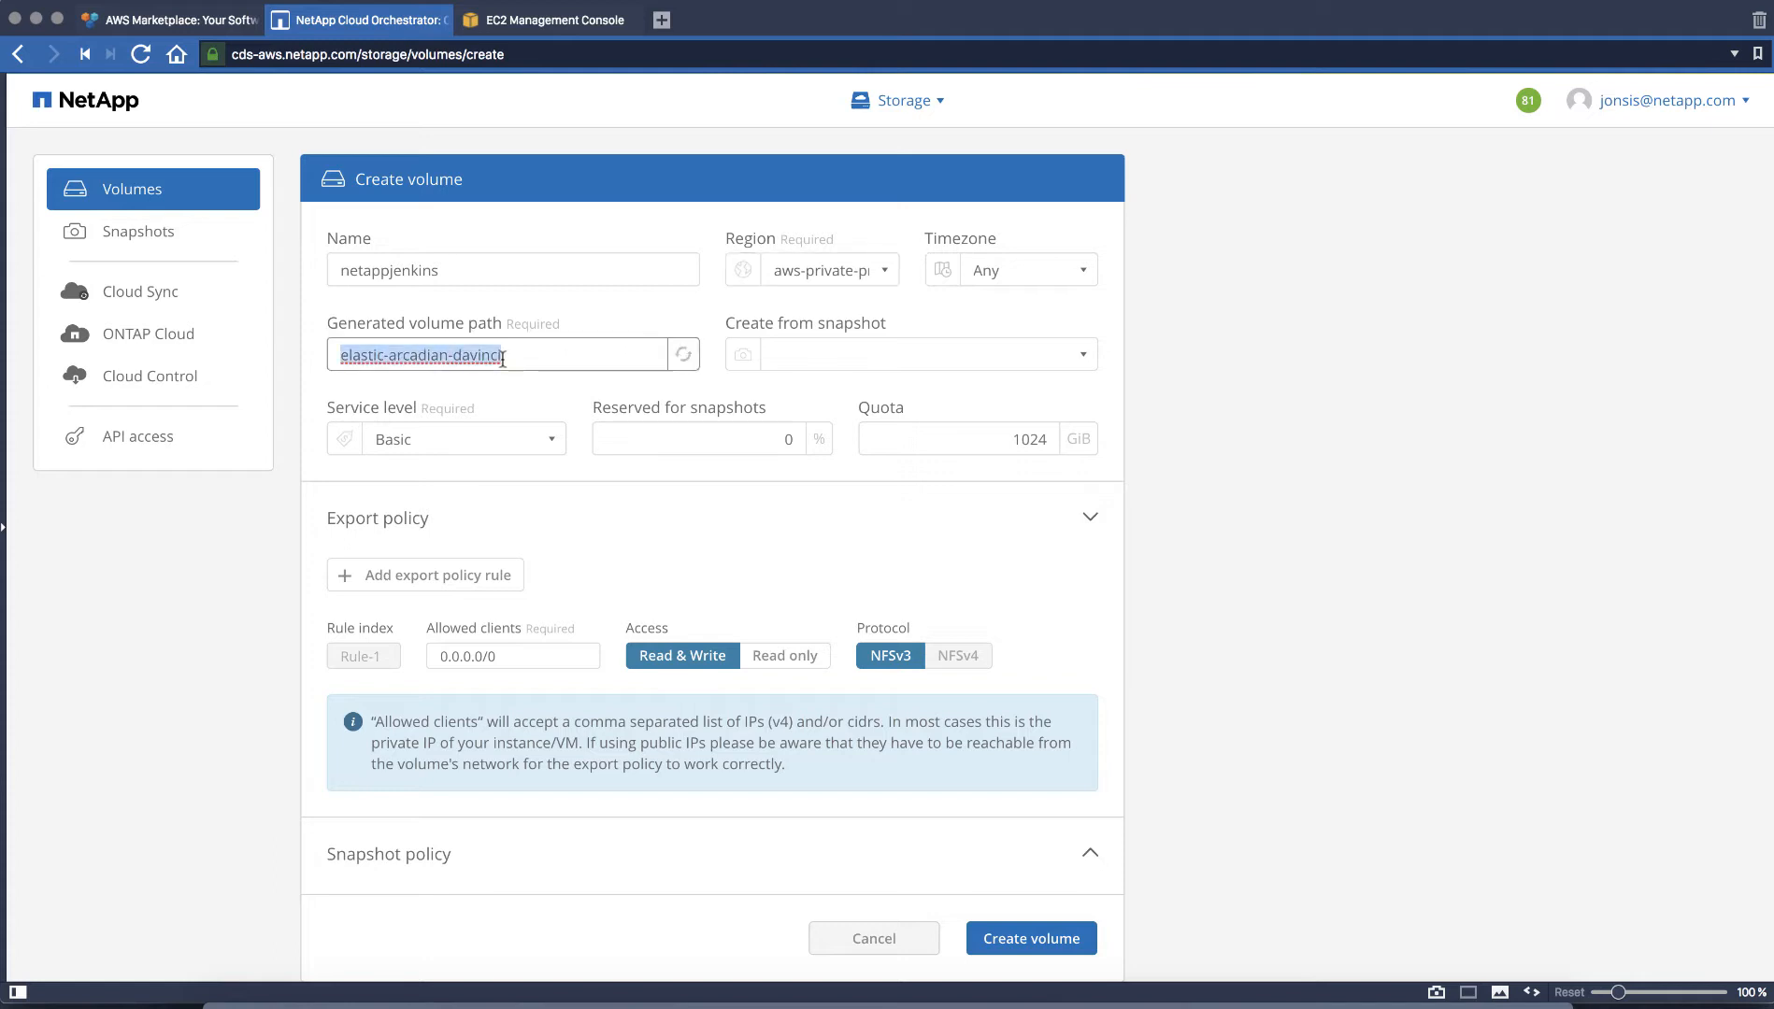
type("netapp-cloud-volumes")
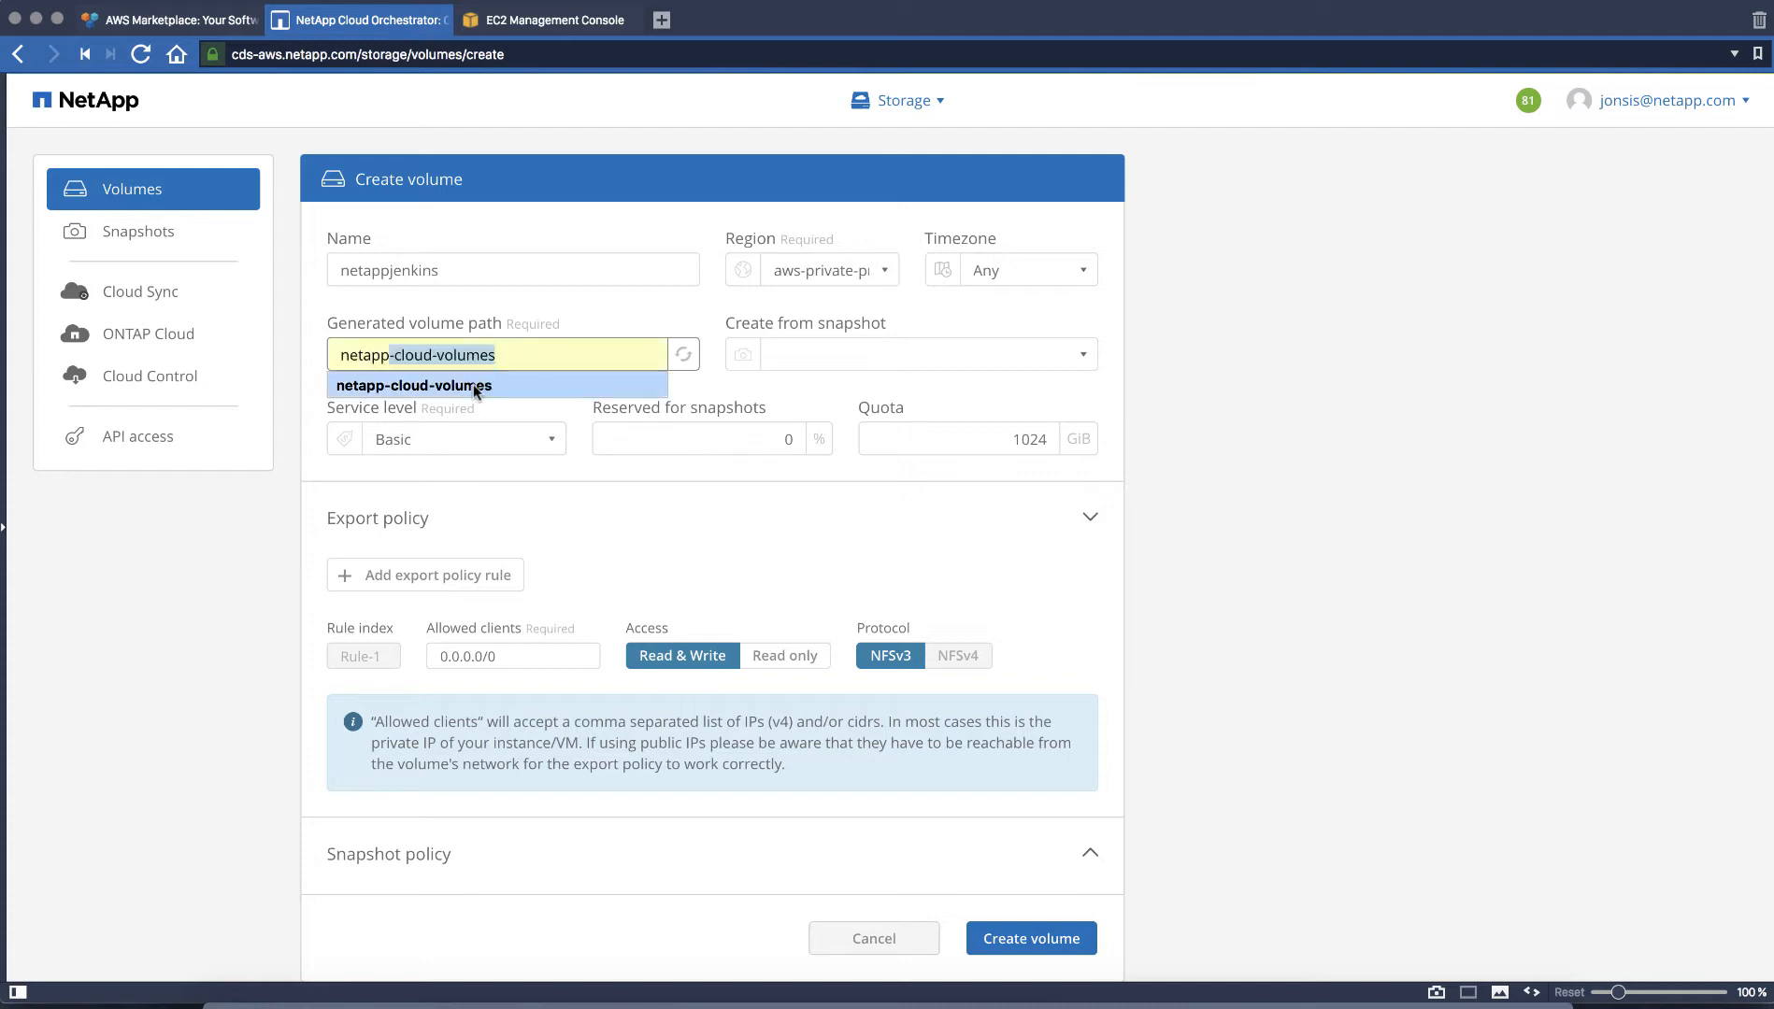
left_click(473, 384)
Step: Set the new volume's quota to 4024 GiB, keeping no source snapshot, the Basic service level and Read & Write access
left_click(909, 352)
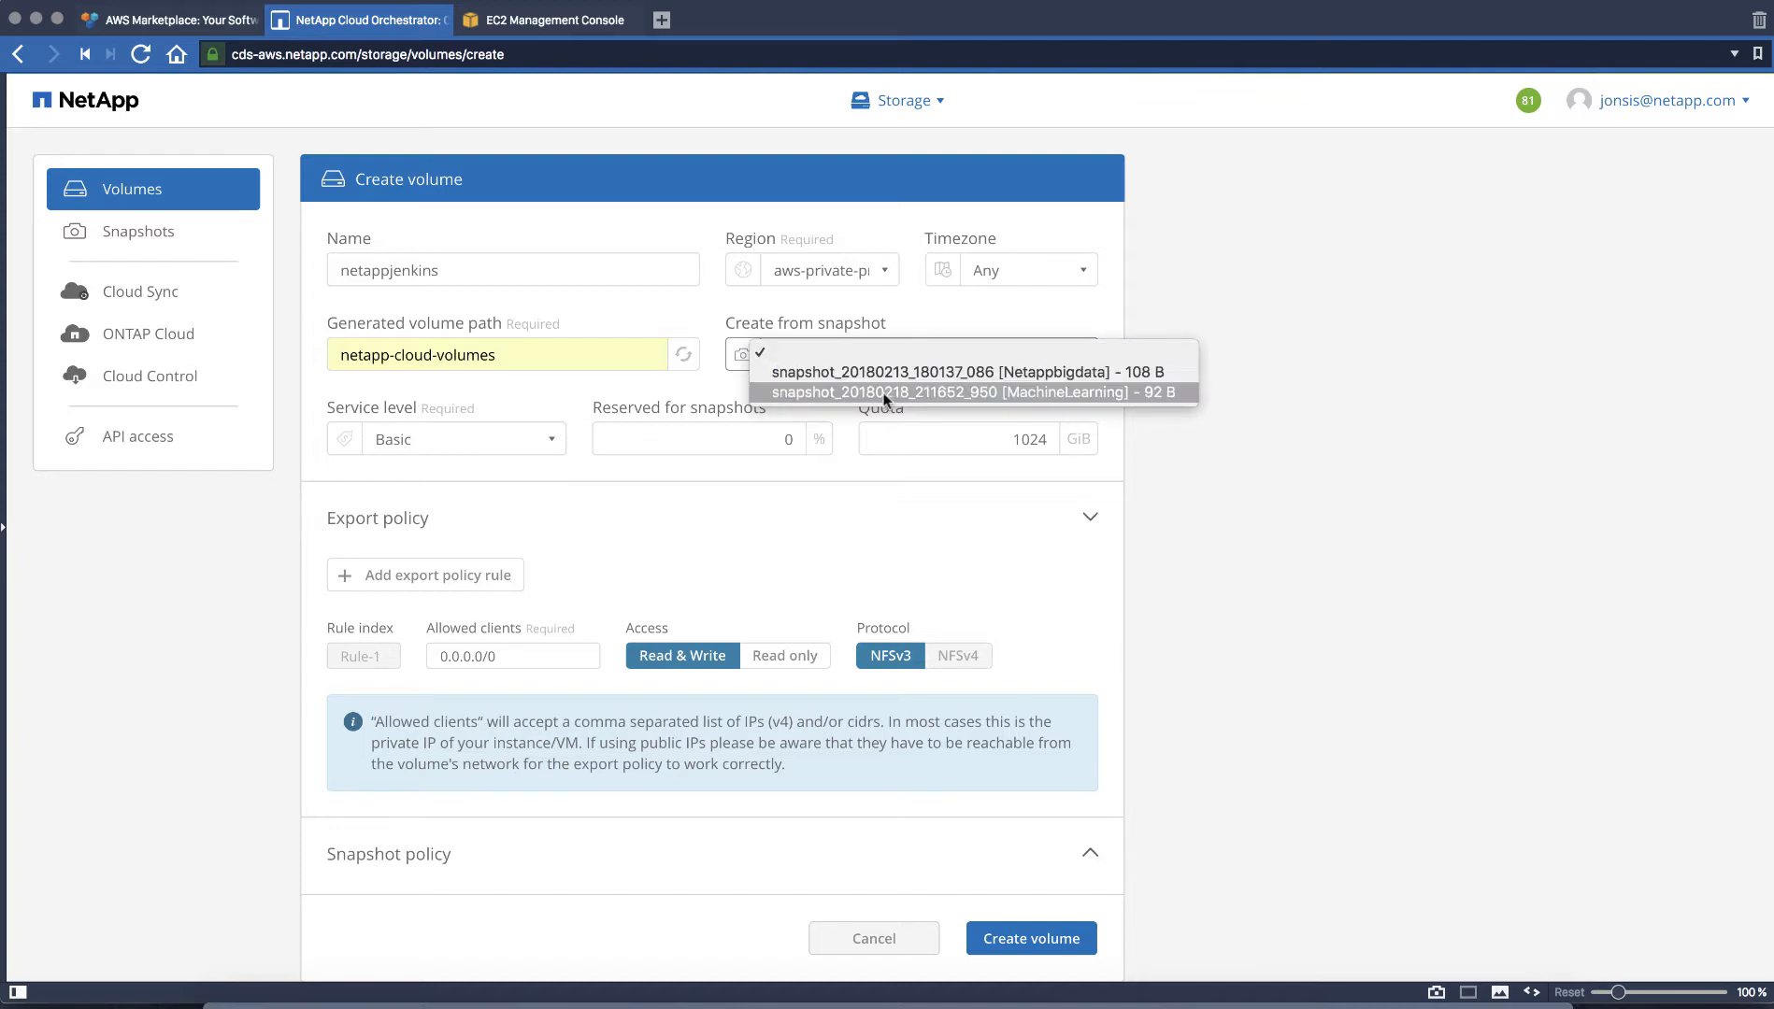
left_click(957, 323)
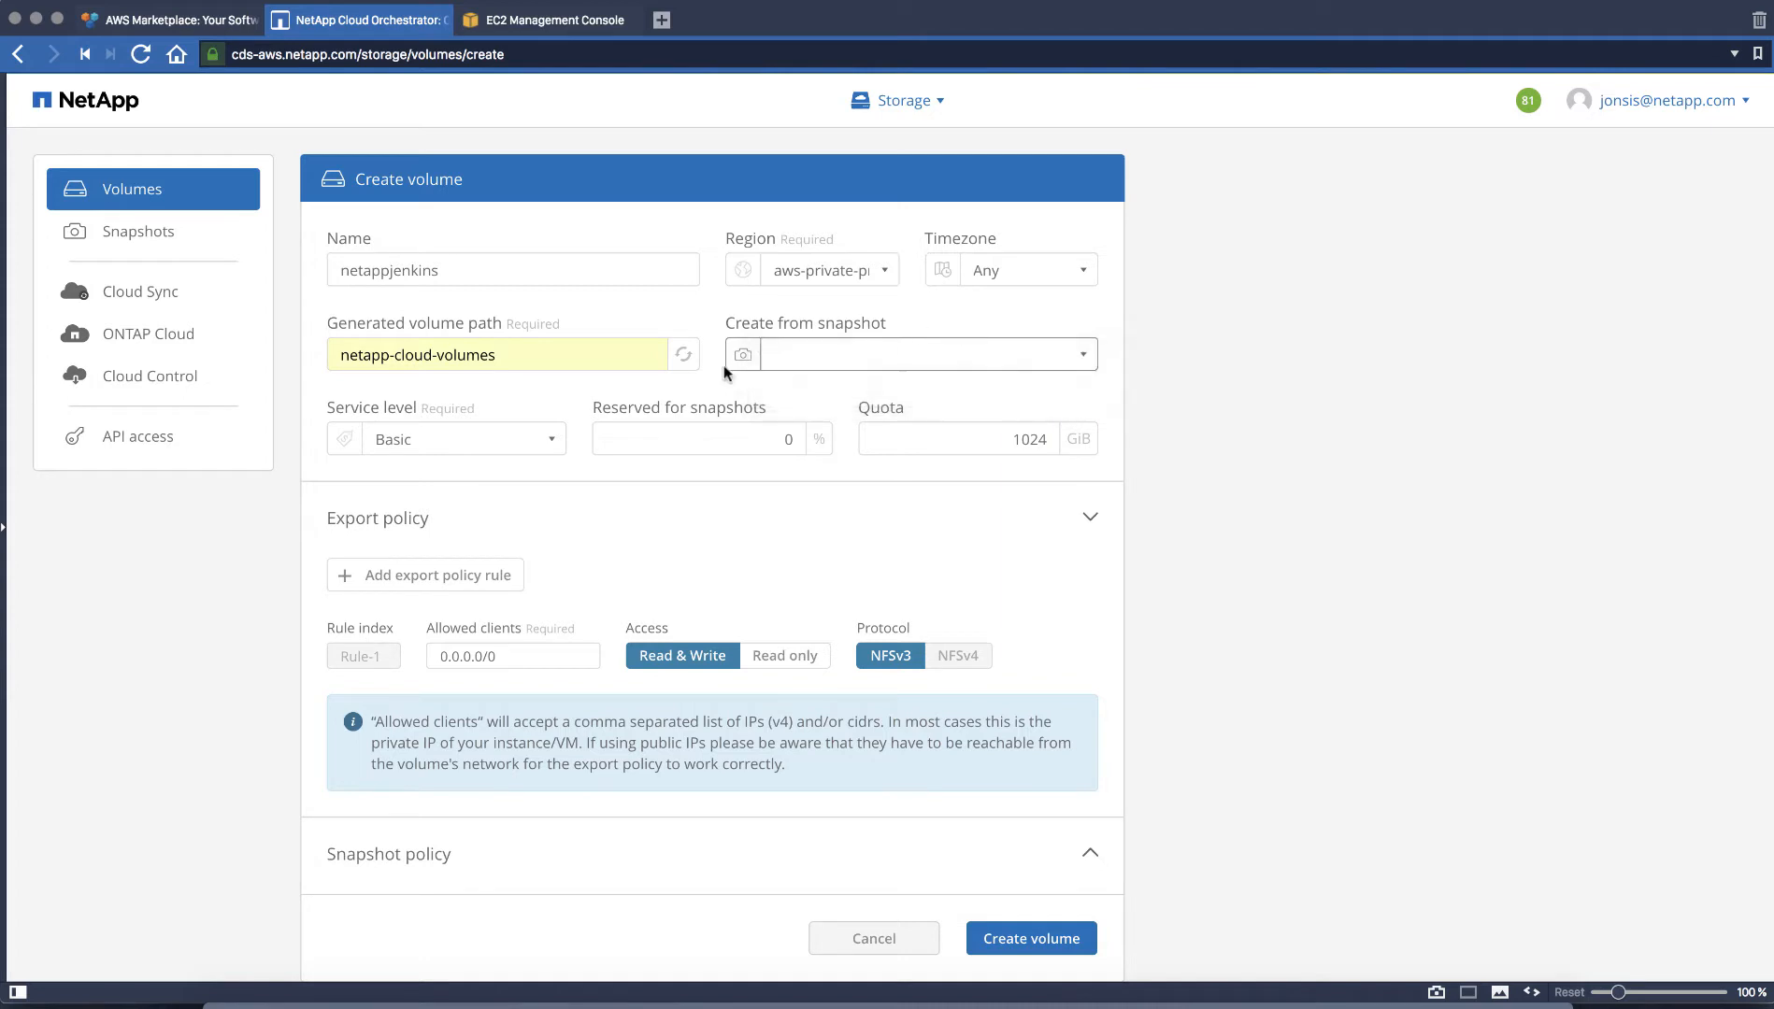
left_click(525, 443)
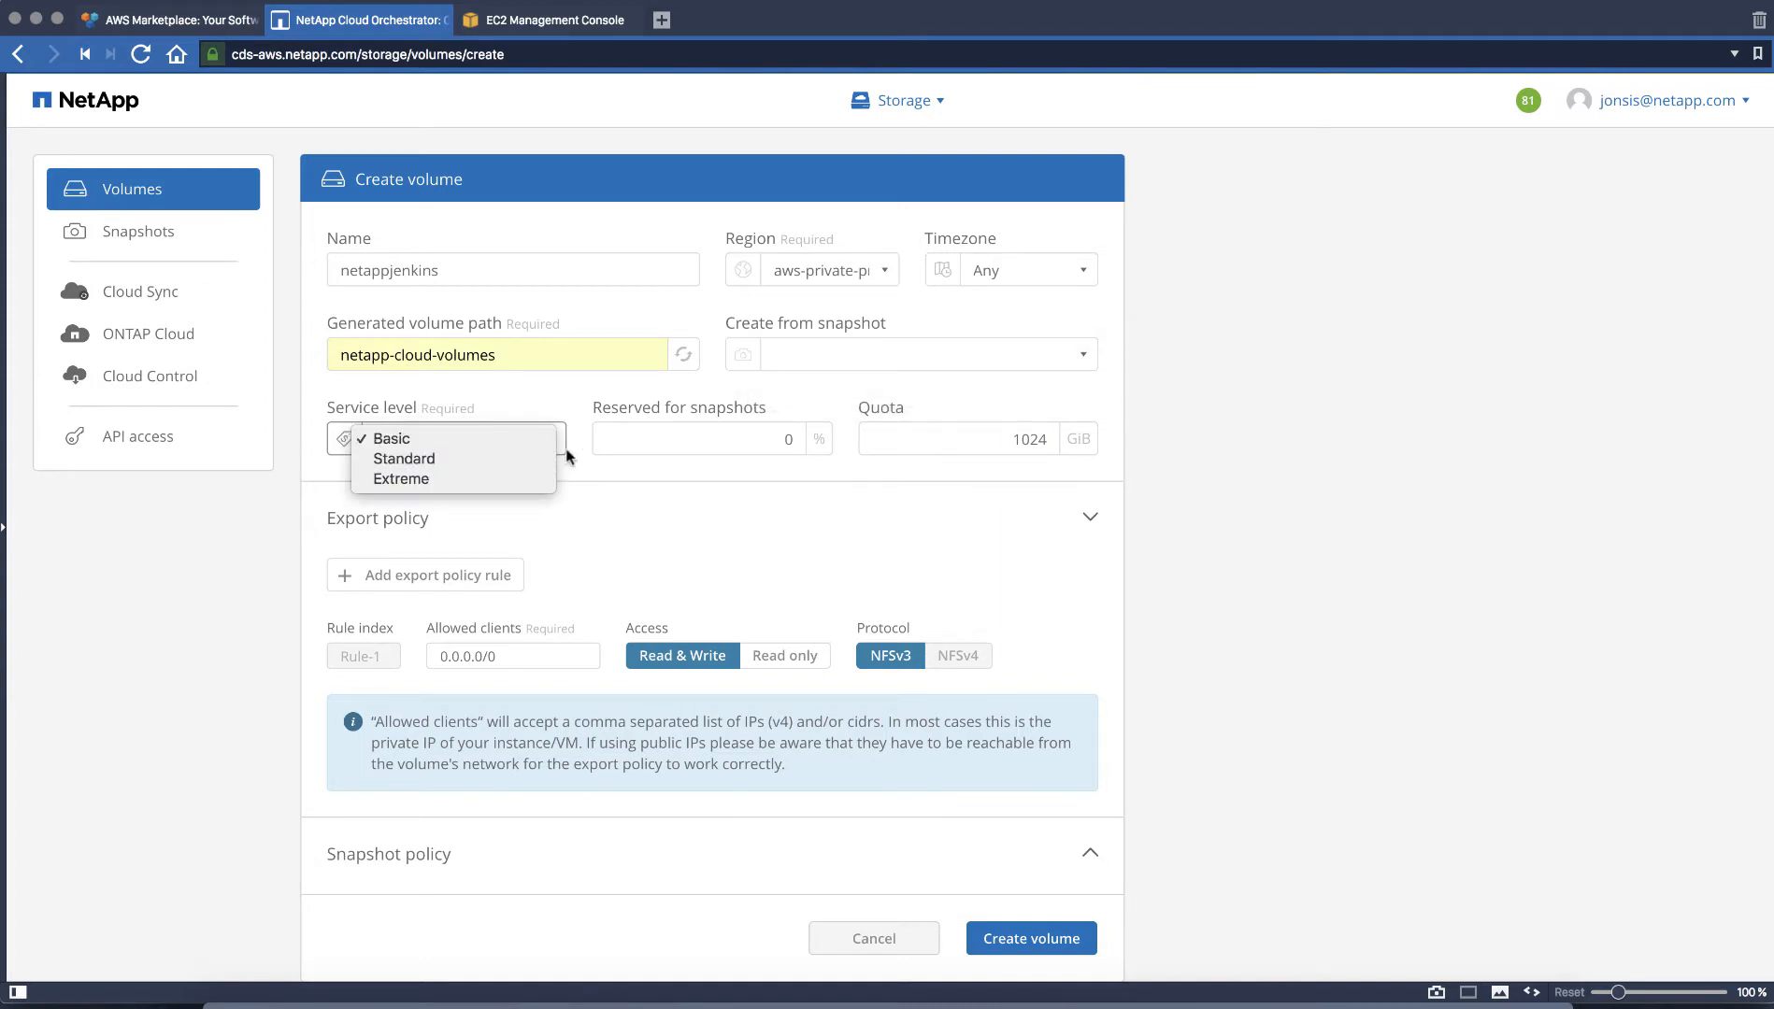
left_click(993, 447)
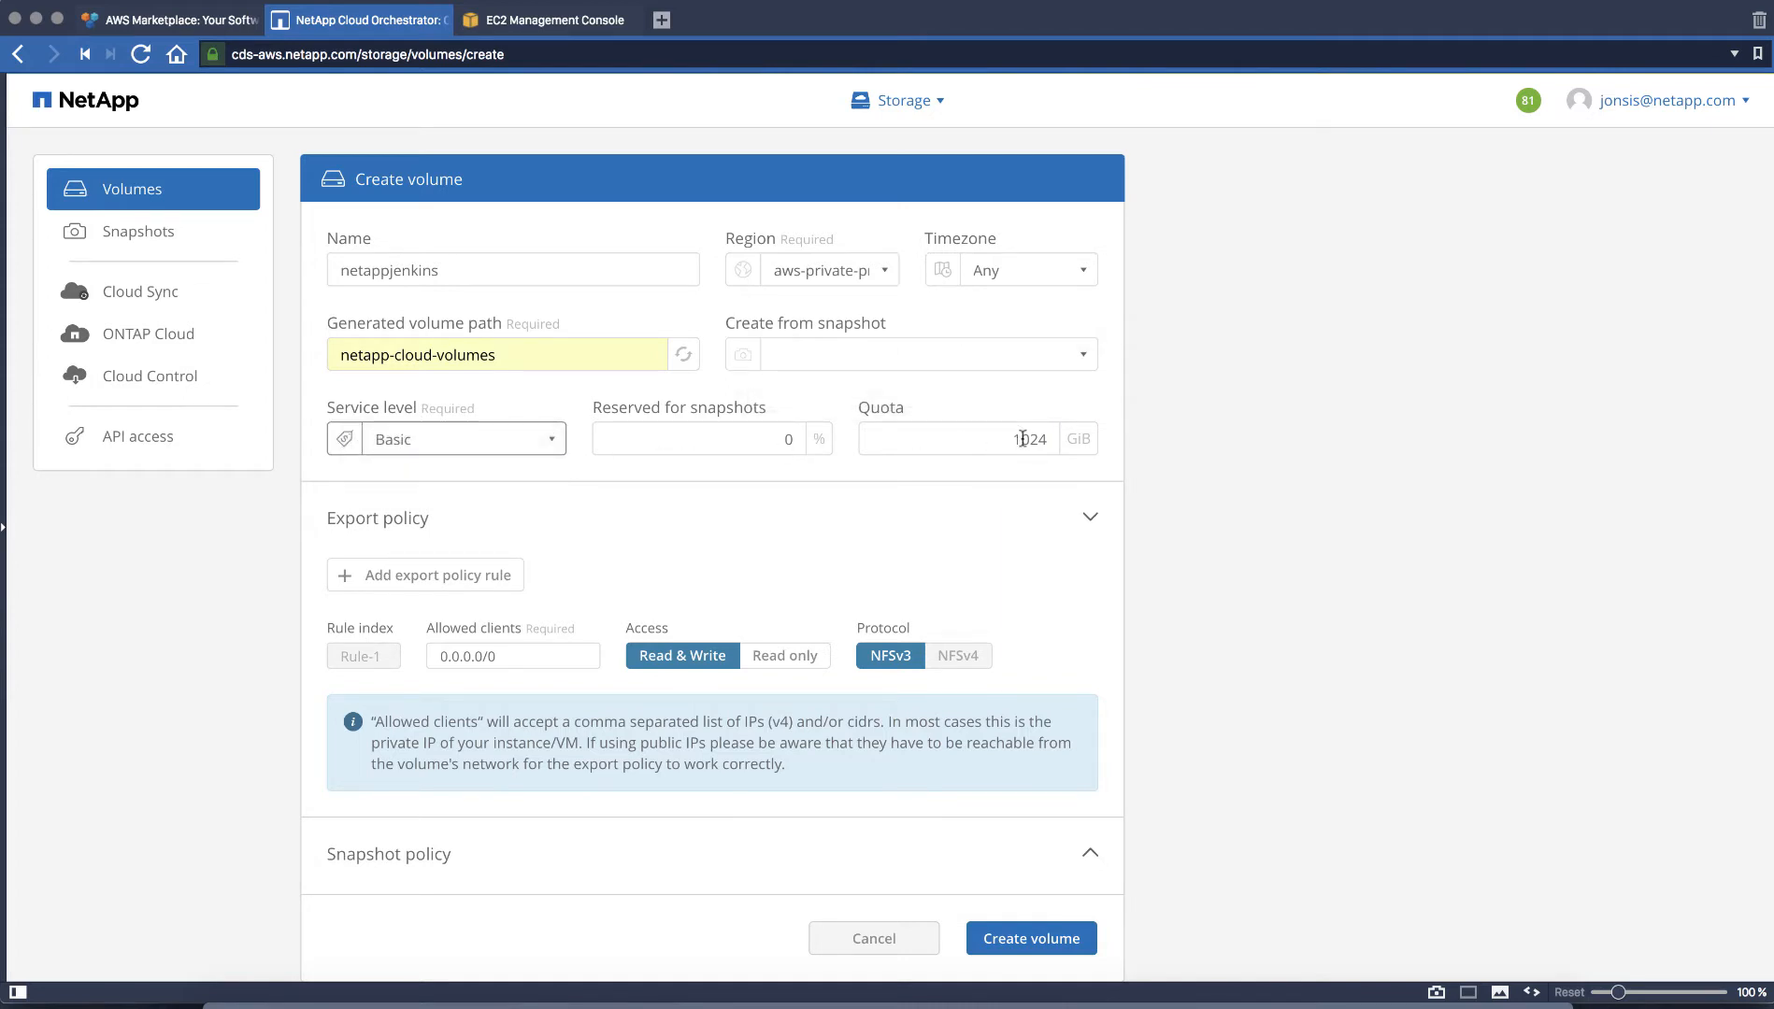
left_click_drag(1022, 438, 994, 438)
type("4")
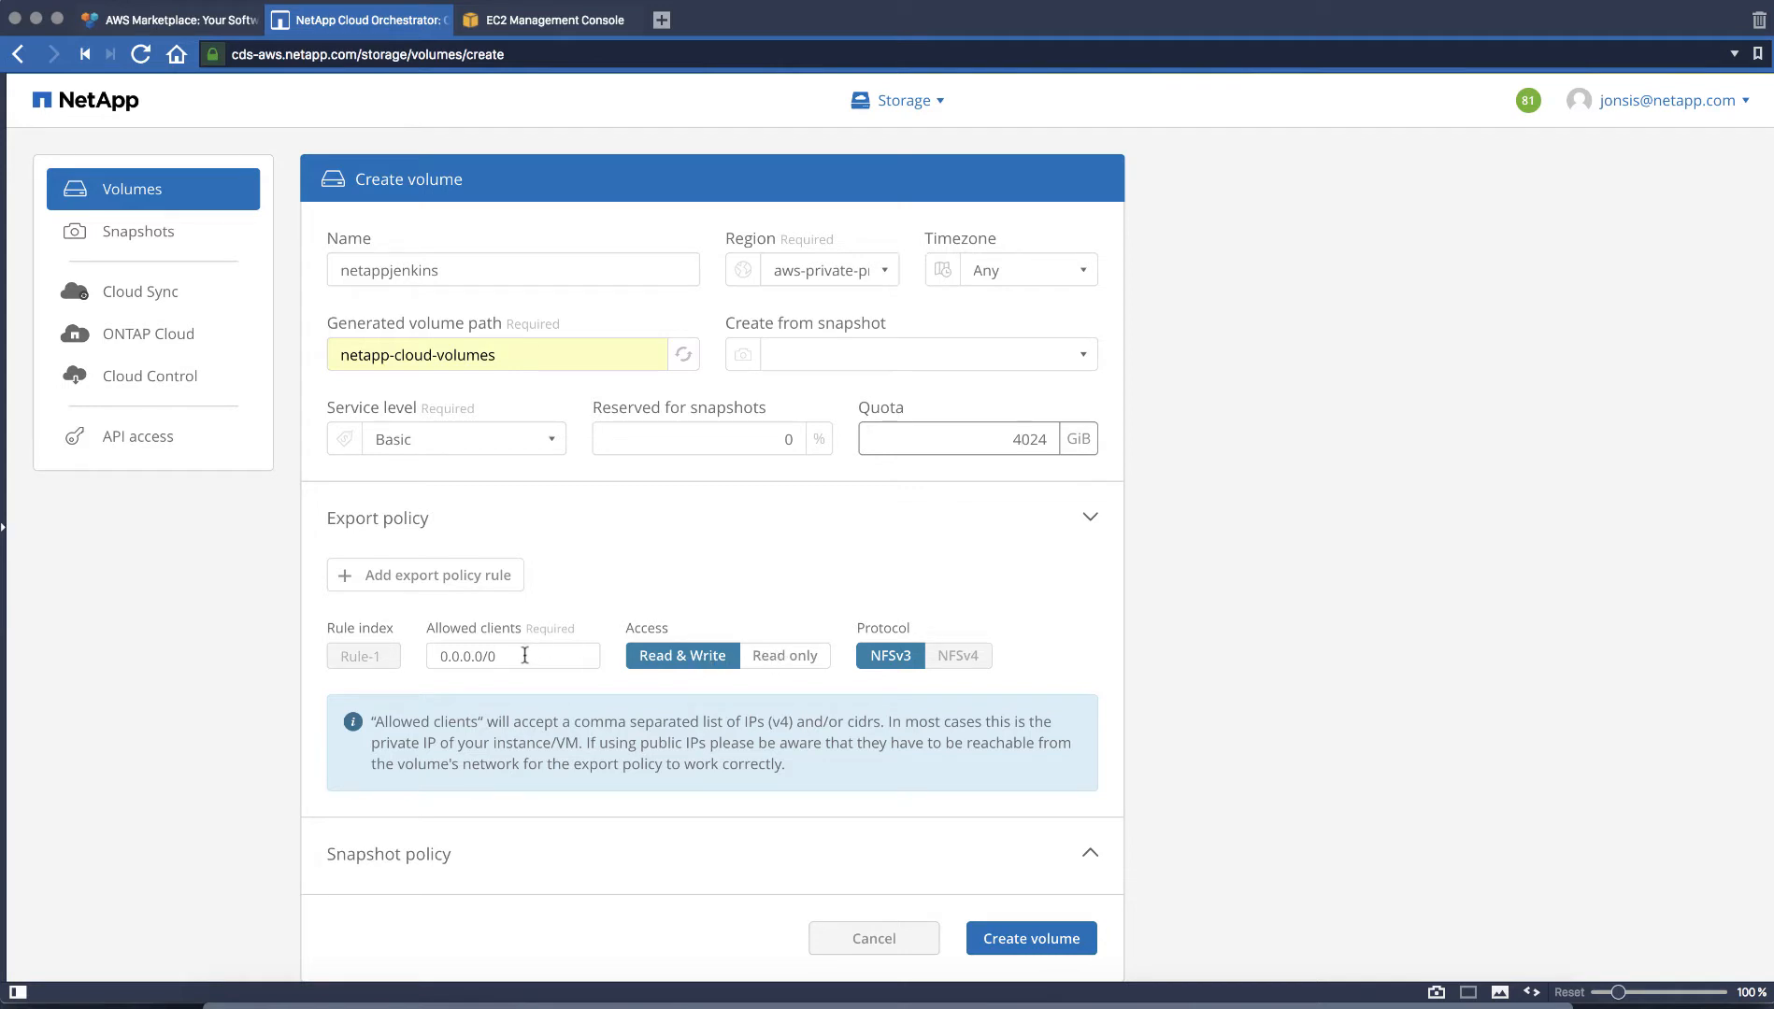
left_click(787, 656)
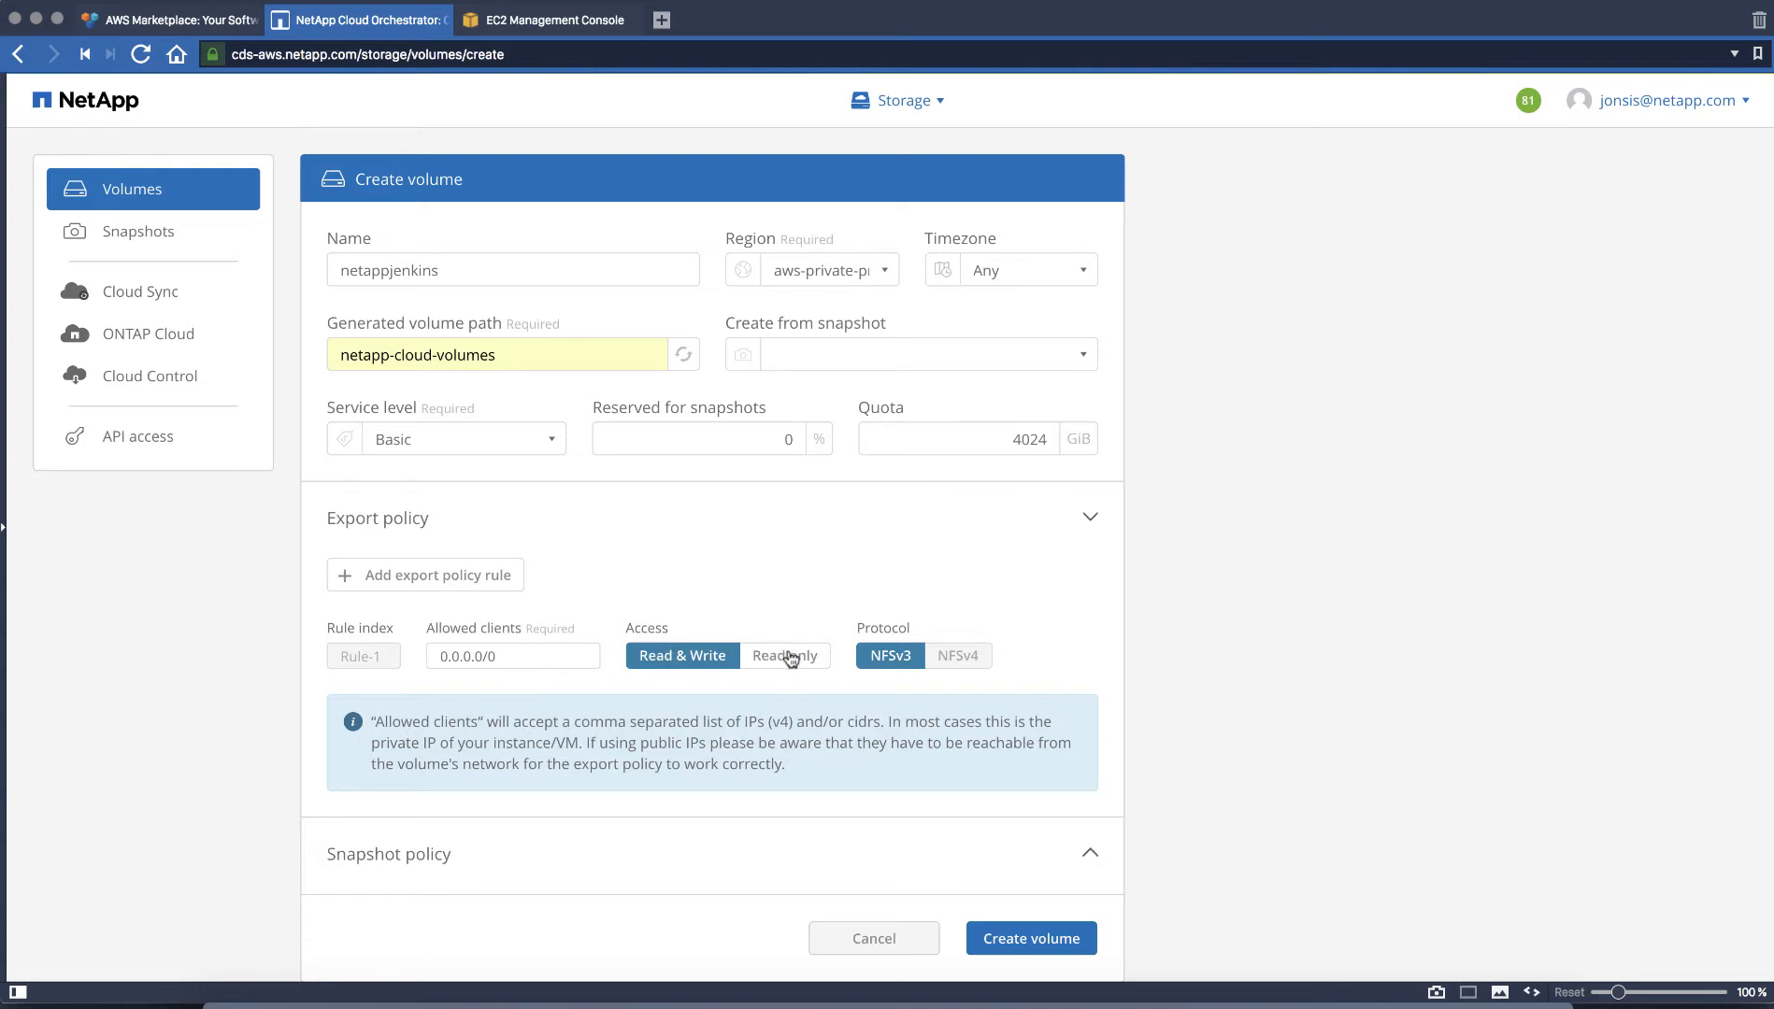
left_click(690, 660)
Step: Schedule weekly snapshots for Sunday and Wednesday at hour 0, minute 30, keeping 3, and create the volume
scroll(1084, 818, "down", 1)
left_click(1094, 793)
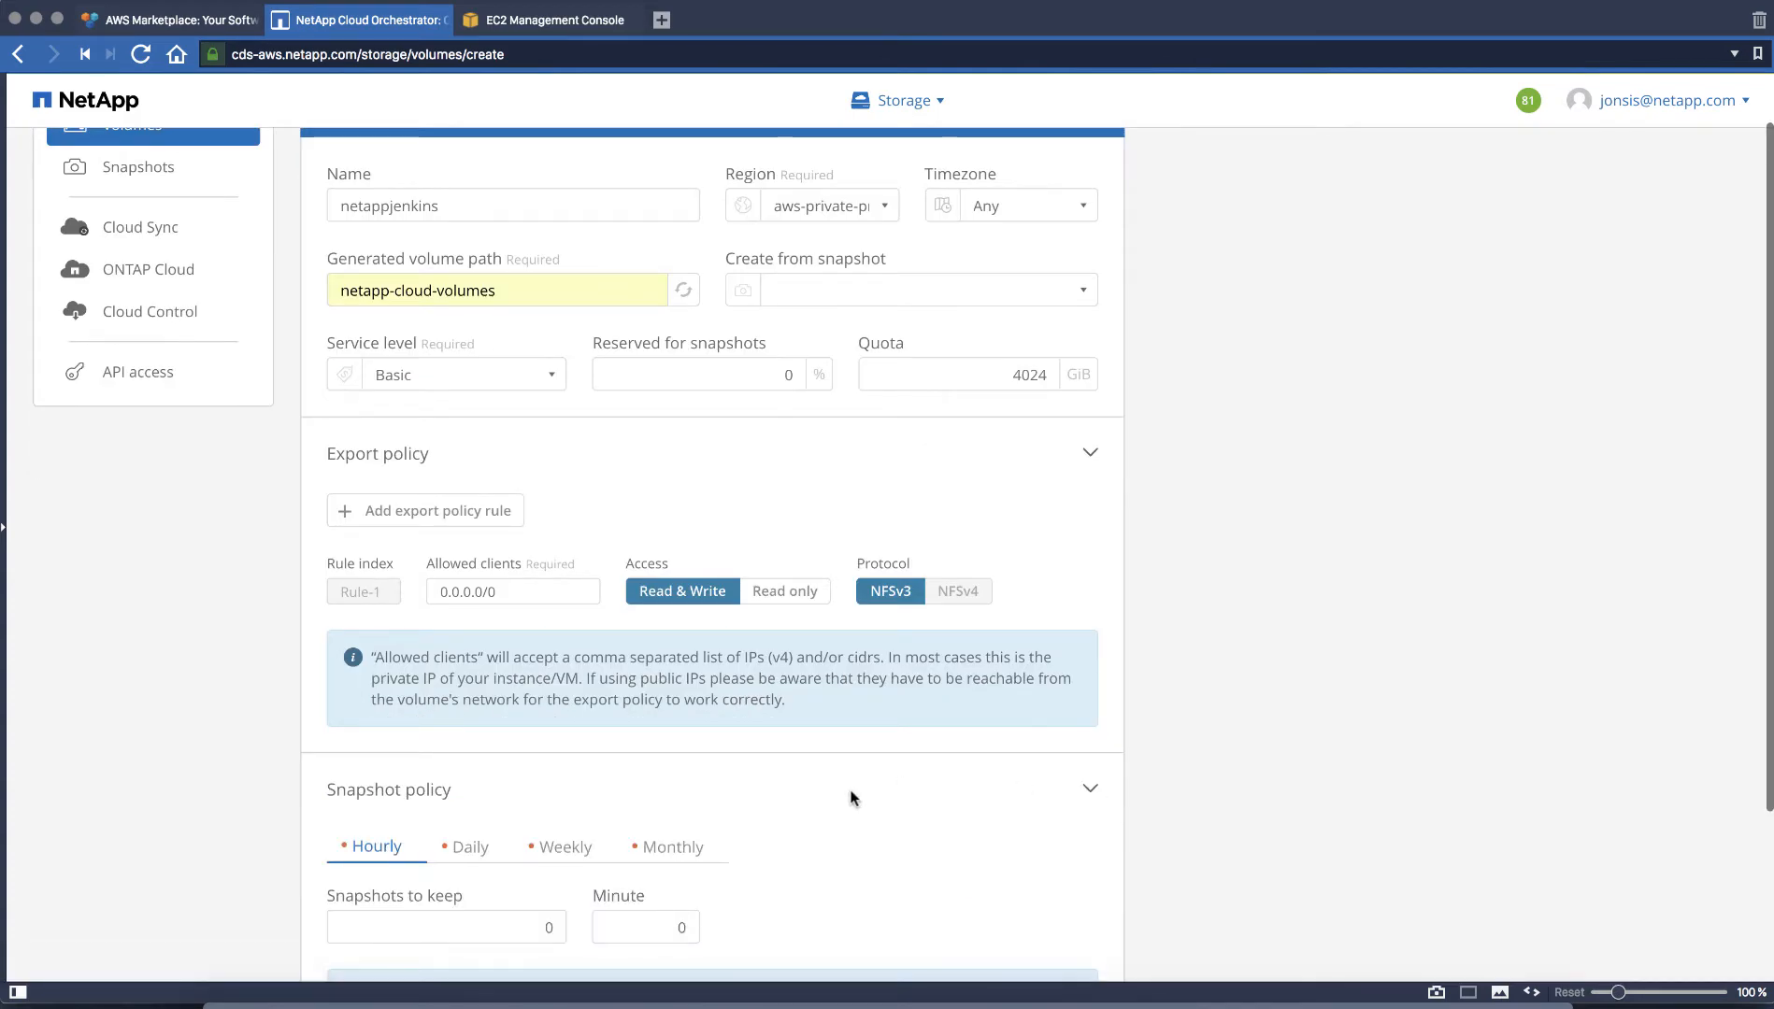
scroll(852, 798, "down", 3)
left_click(570, 626)
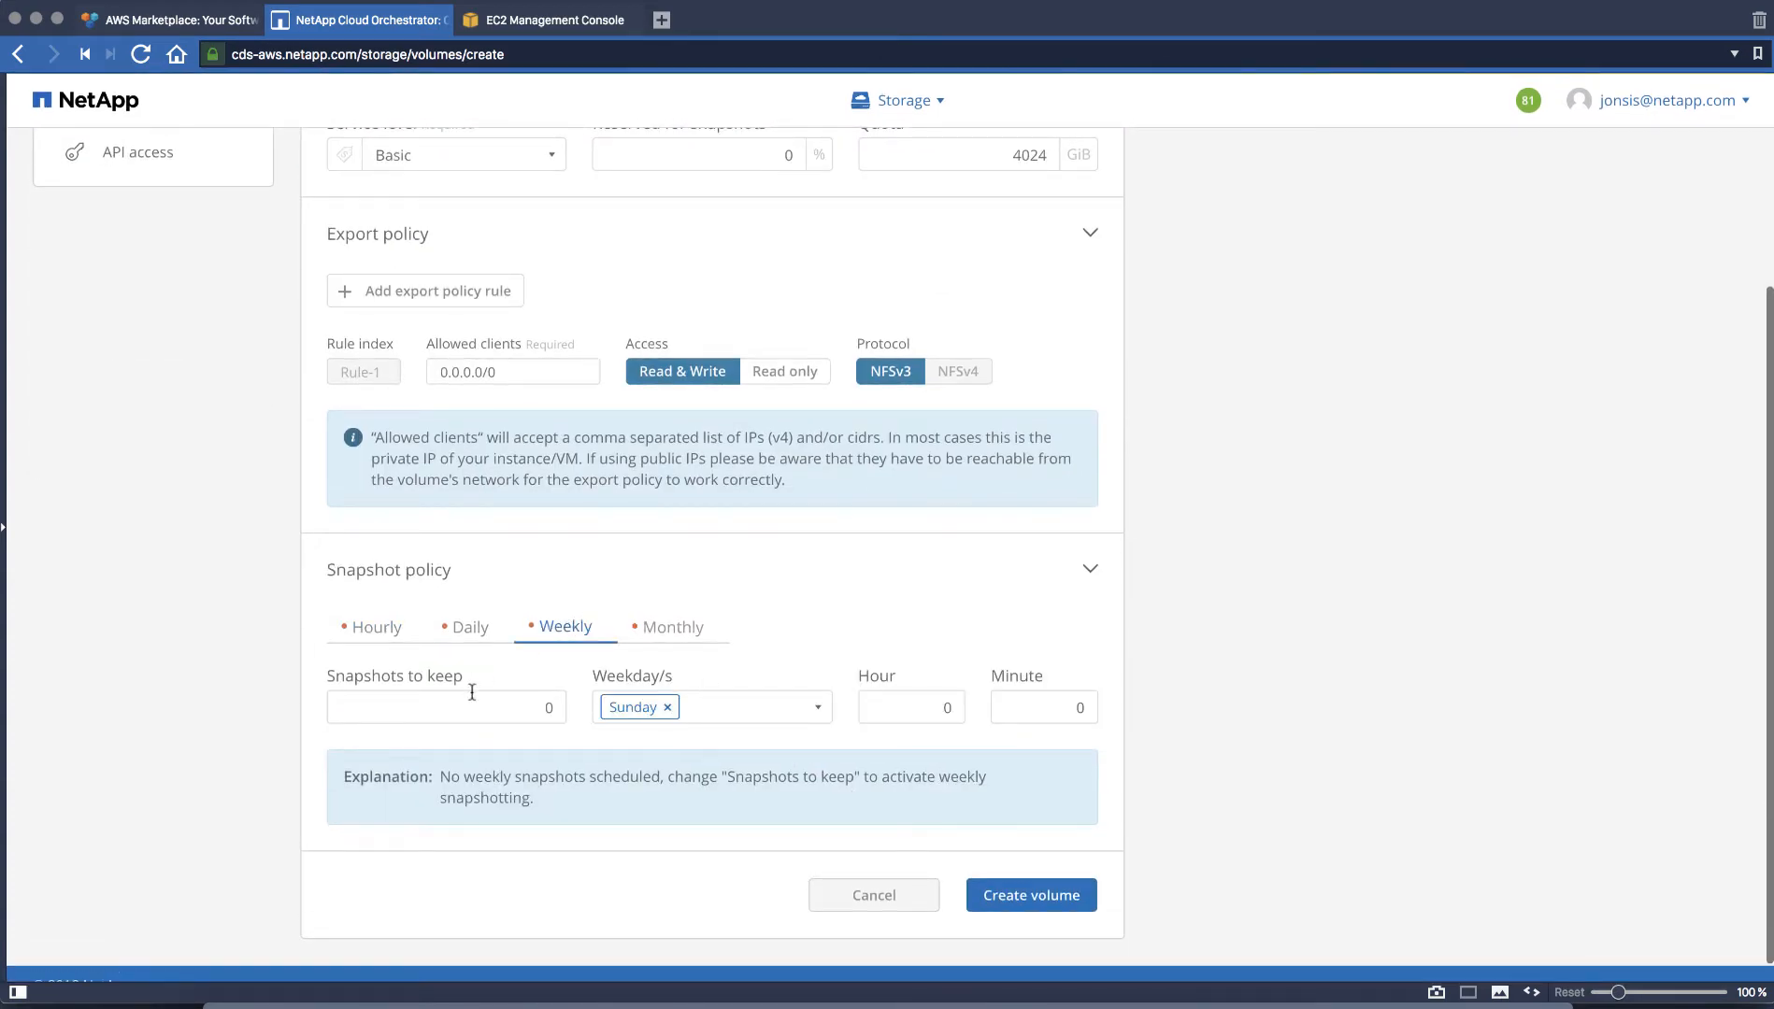
left_click(521, 703)
type("3")
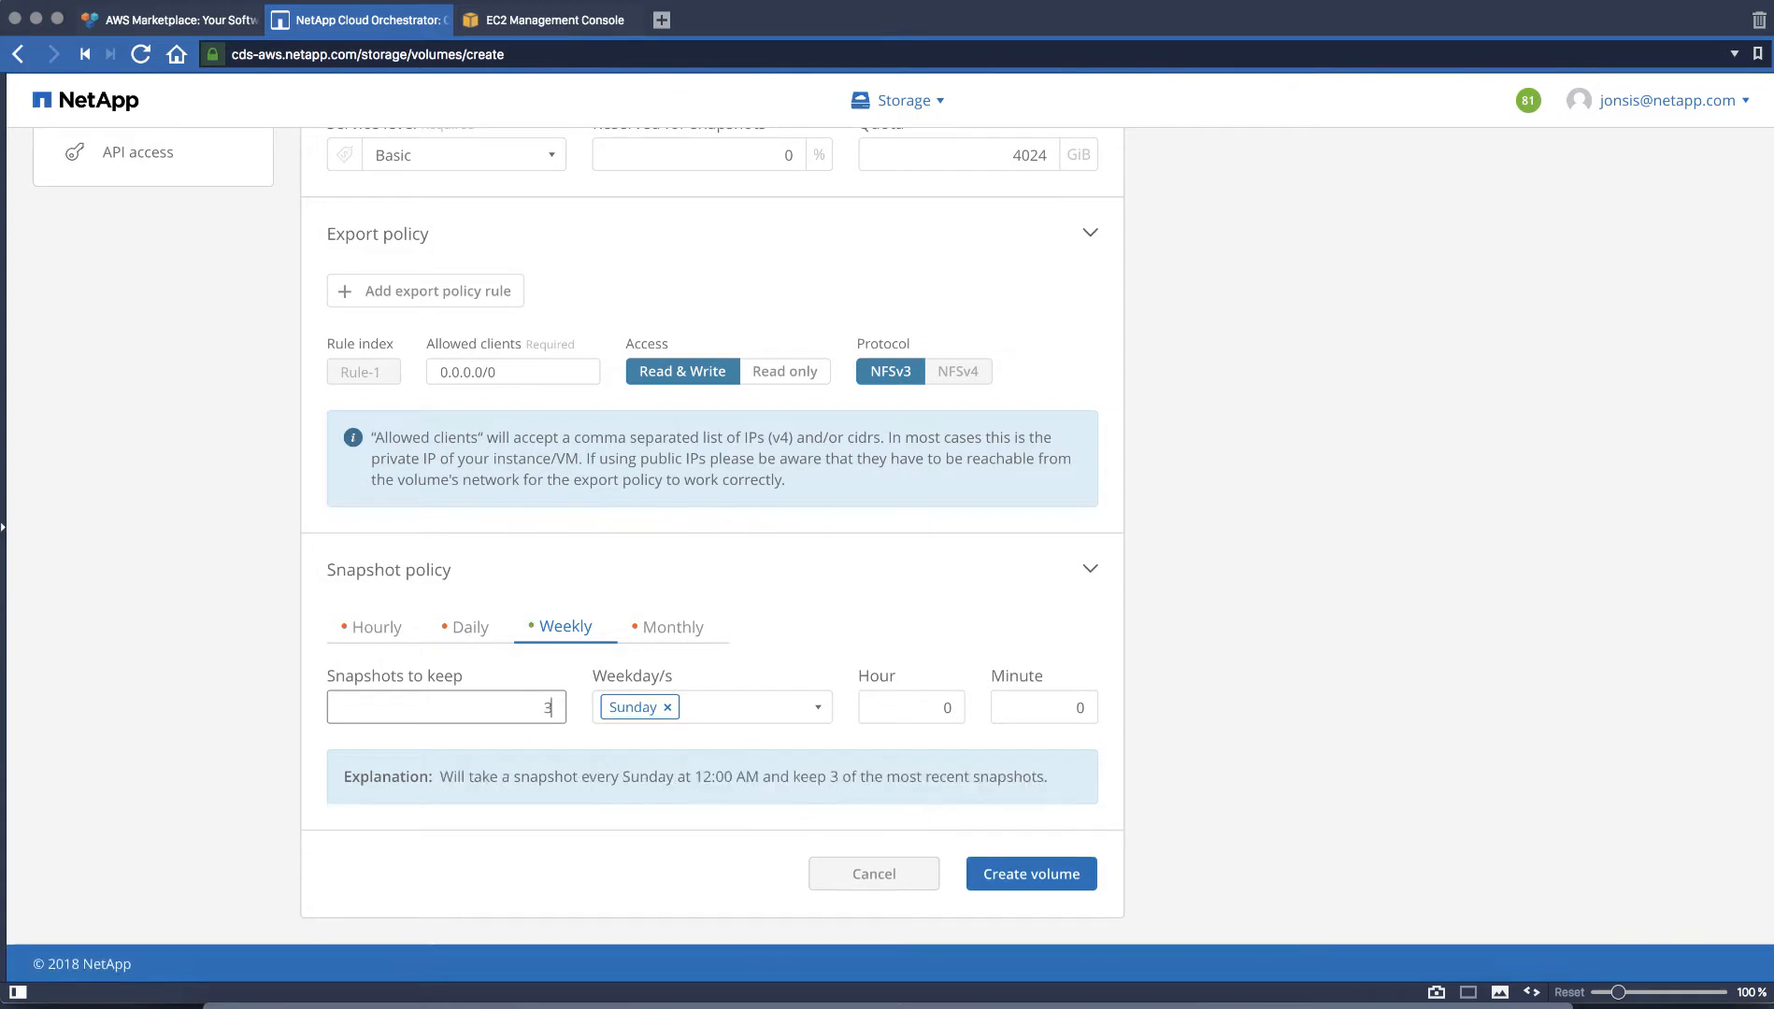
left_click(773, 699)
left_click(708, 824)
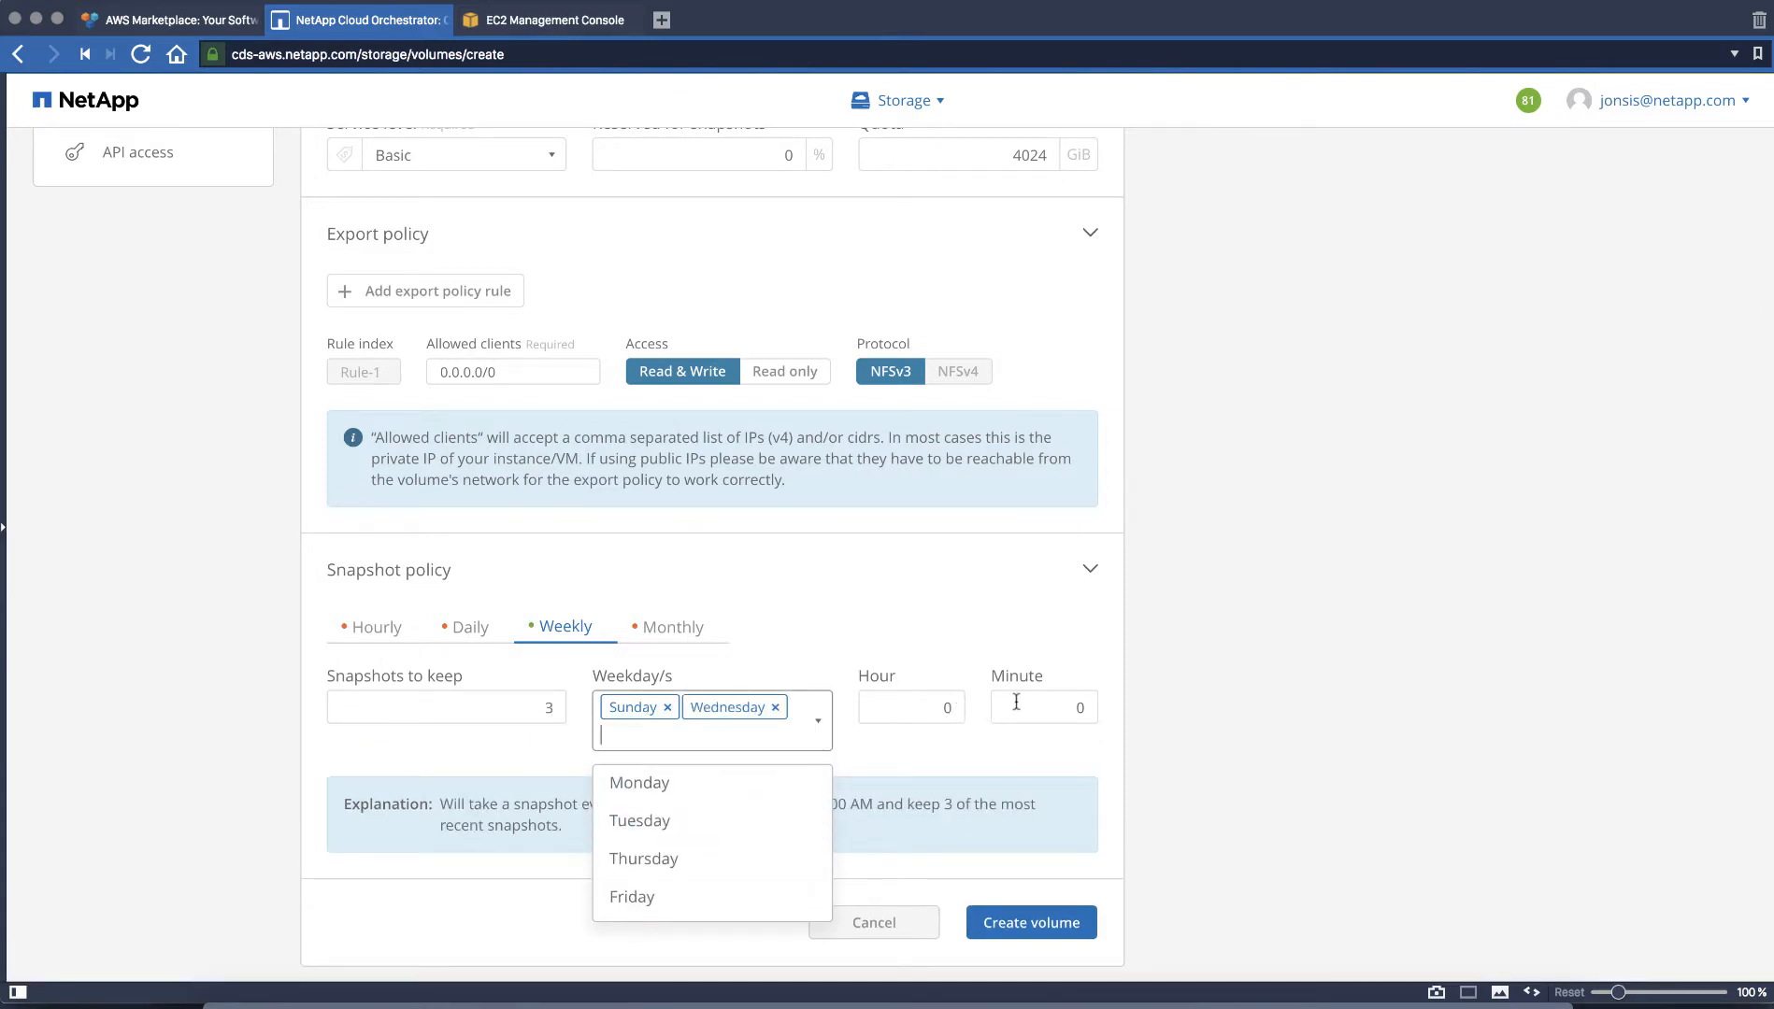
left_click(1076, 707)
type("30")
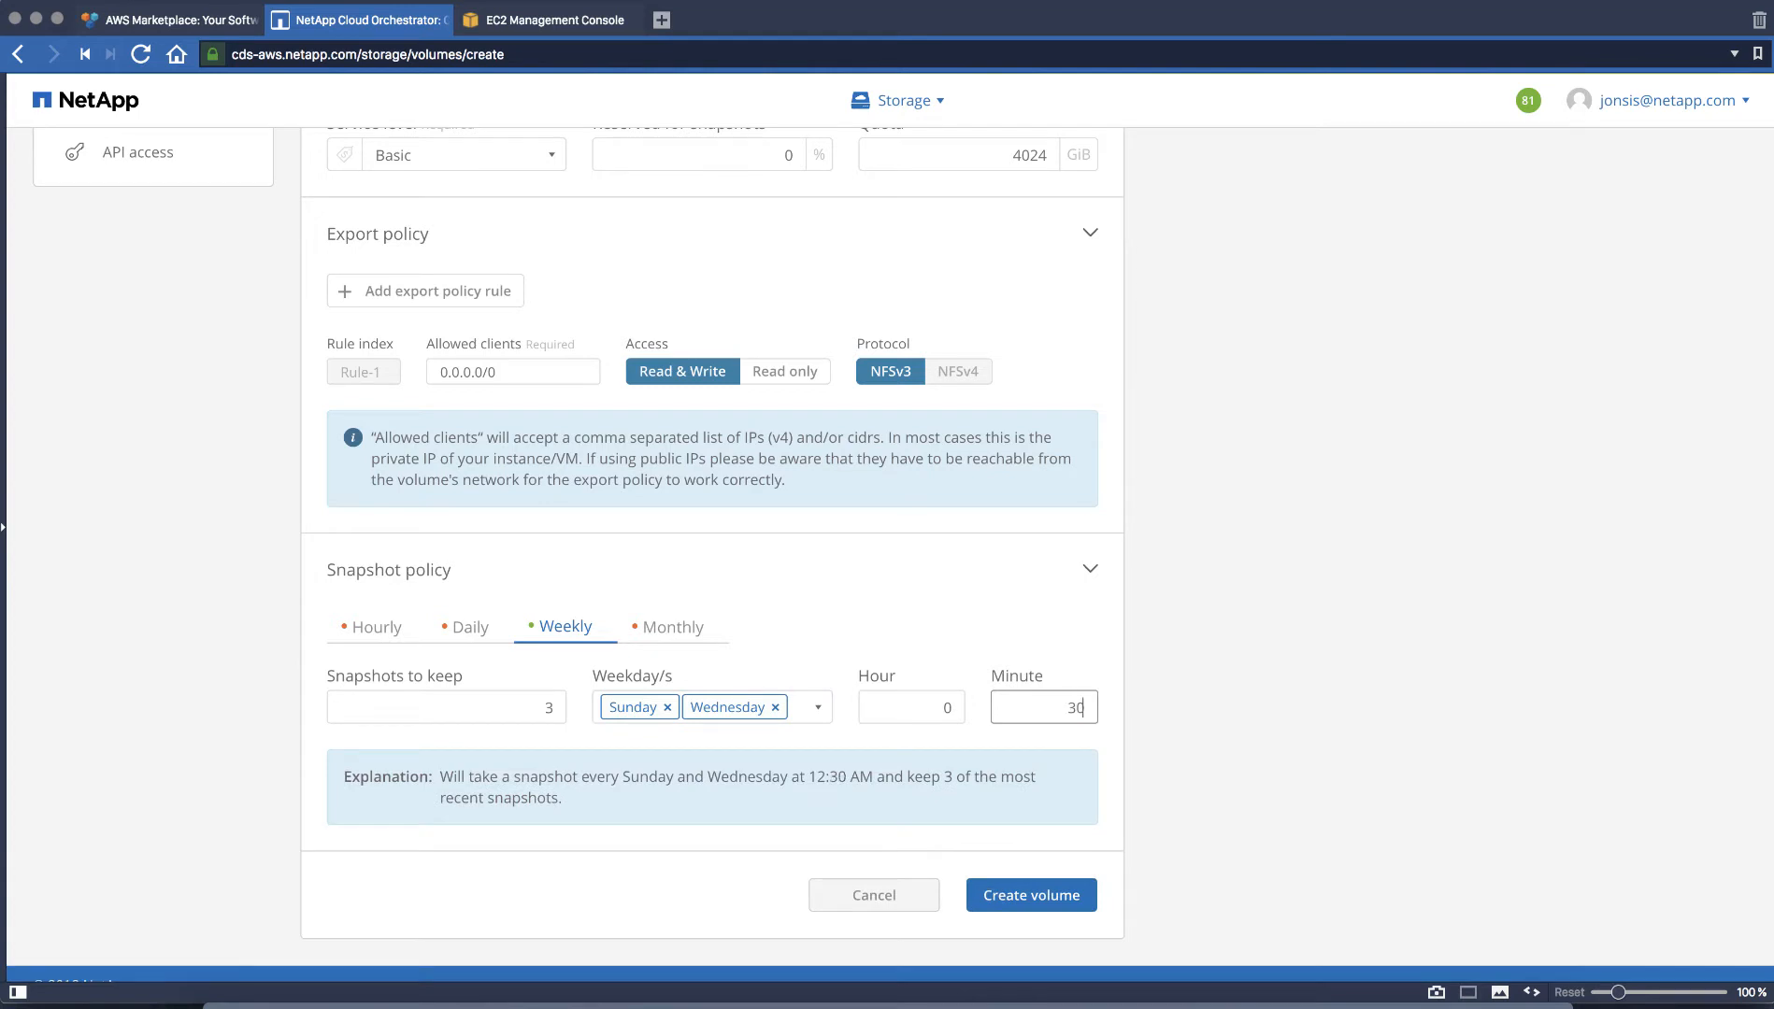
left_click(1049, 896)
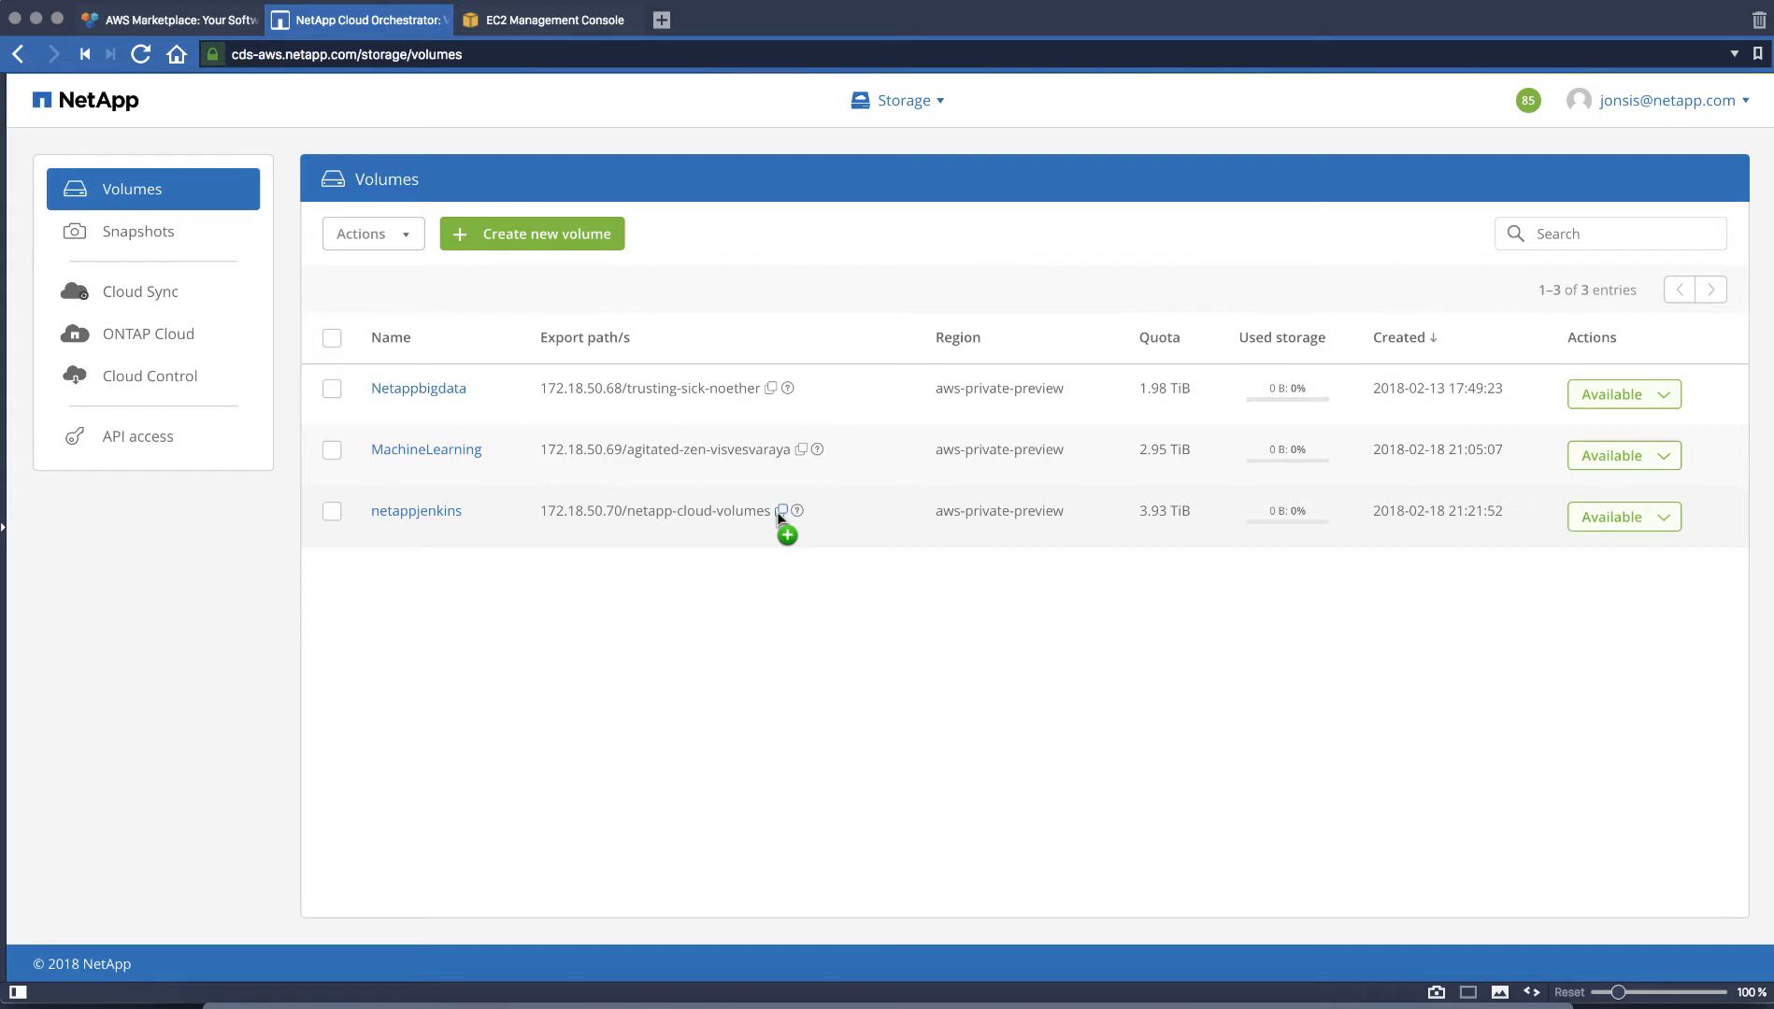
Step: Open the mount instructions of the netappjenkins volume and copy the command that creates its directory
left_click(797, 512)
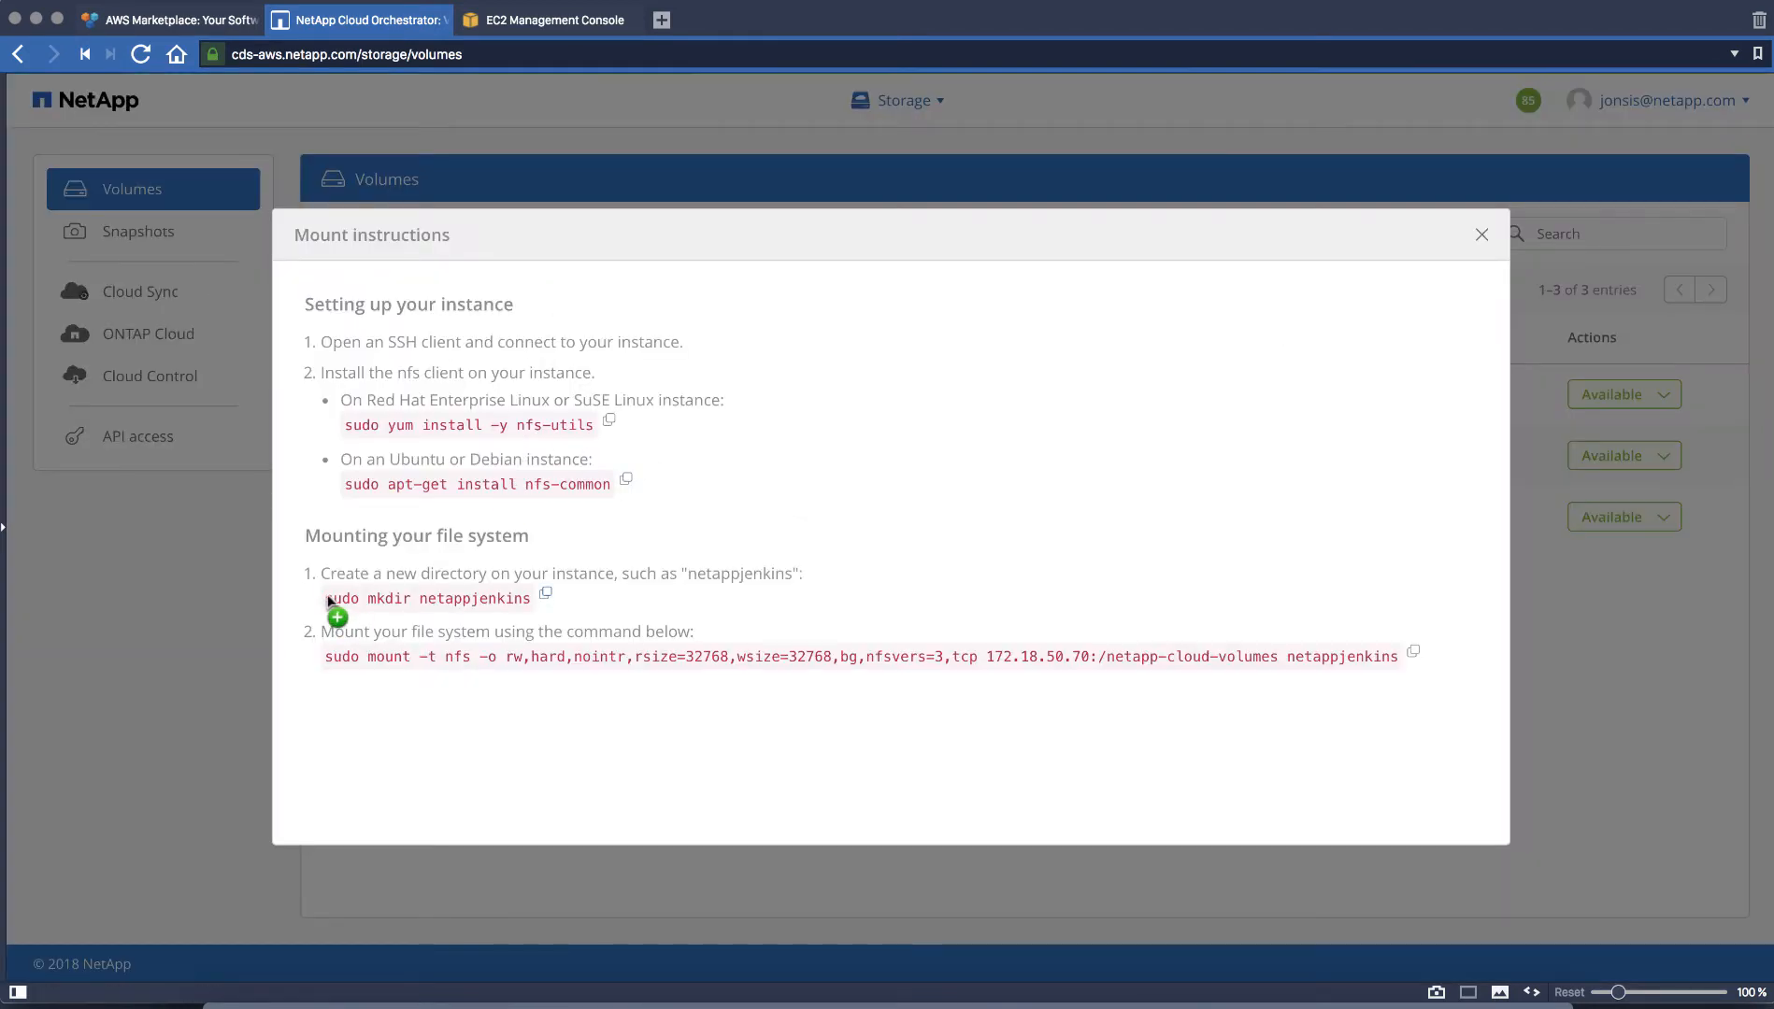
left_click_drag(327, 599, 536, 604)
key("super+c")
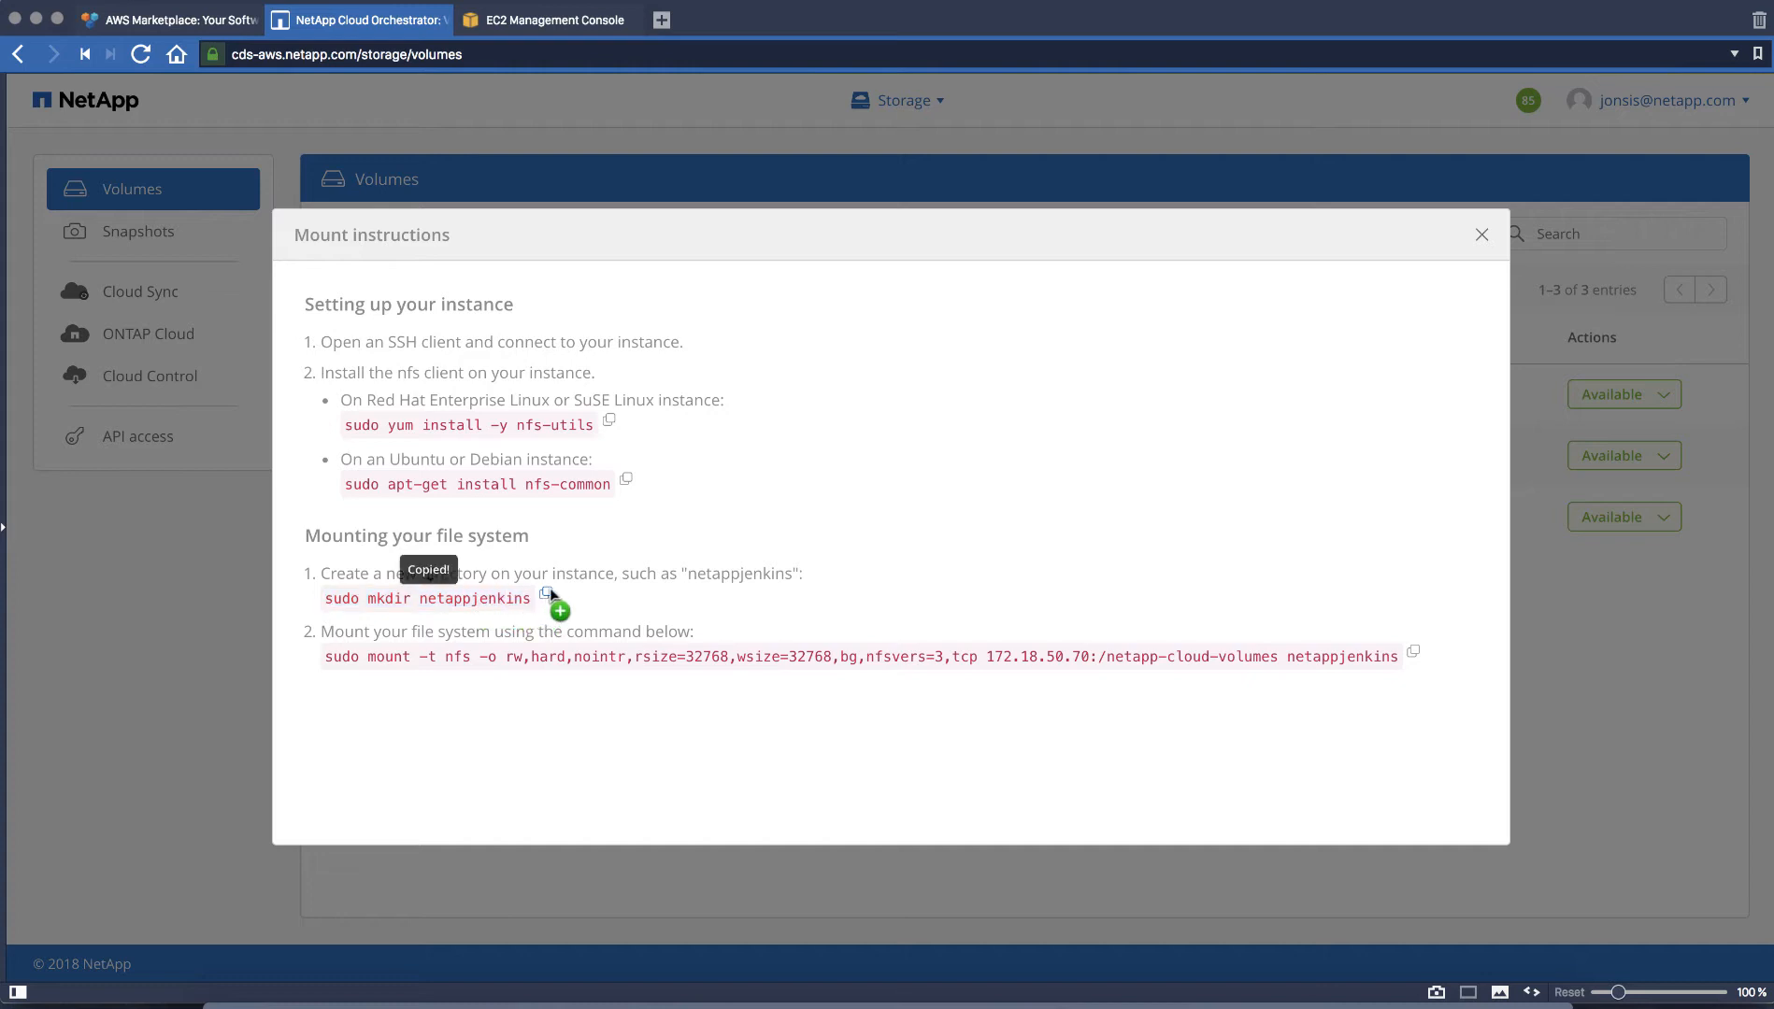
left_click(506, 1002)
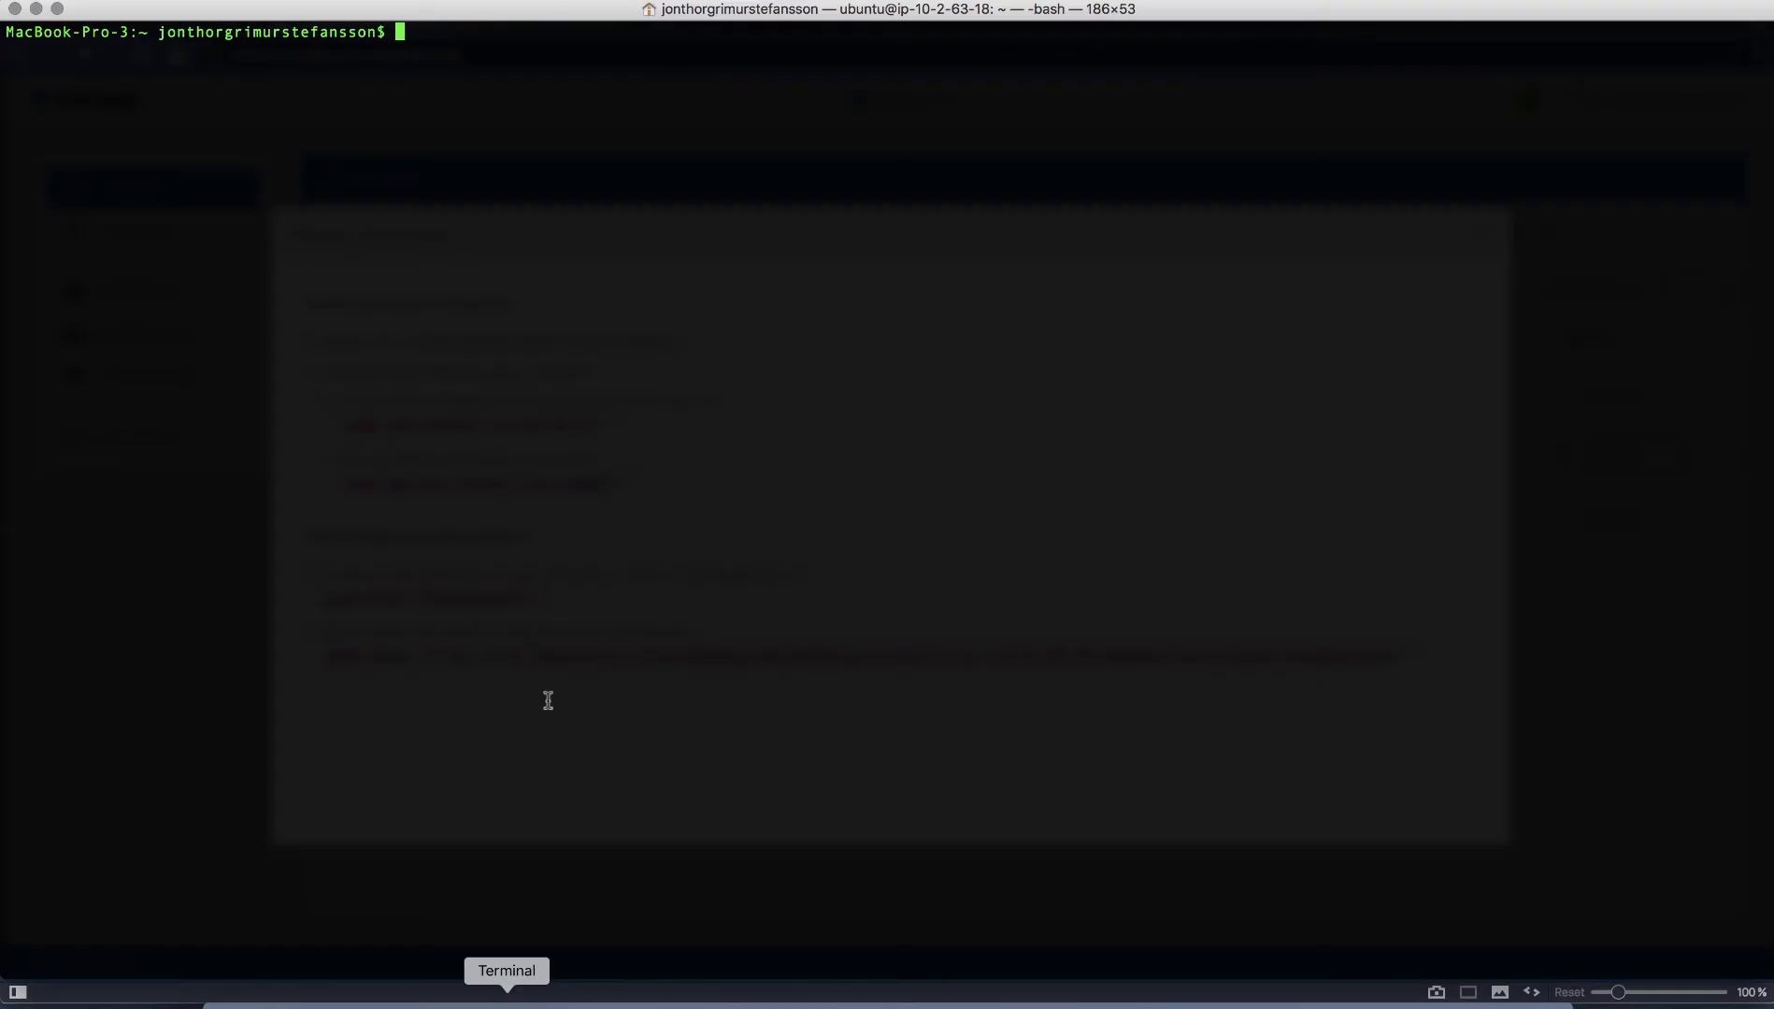
key("Up")
key("Up")
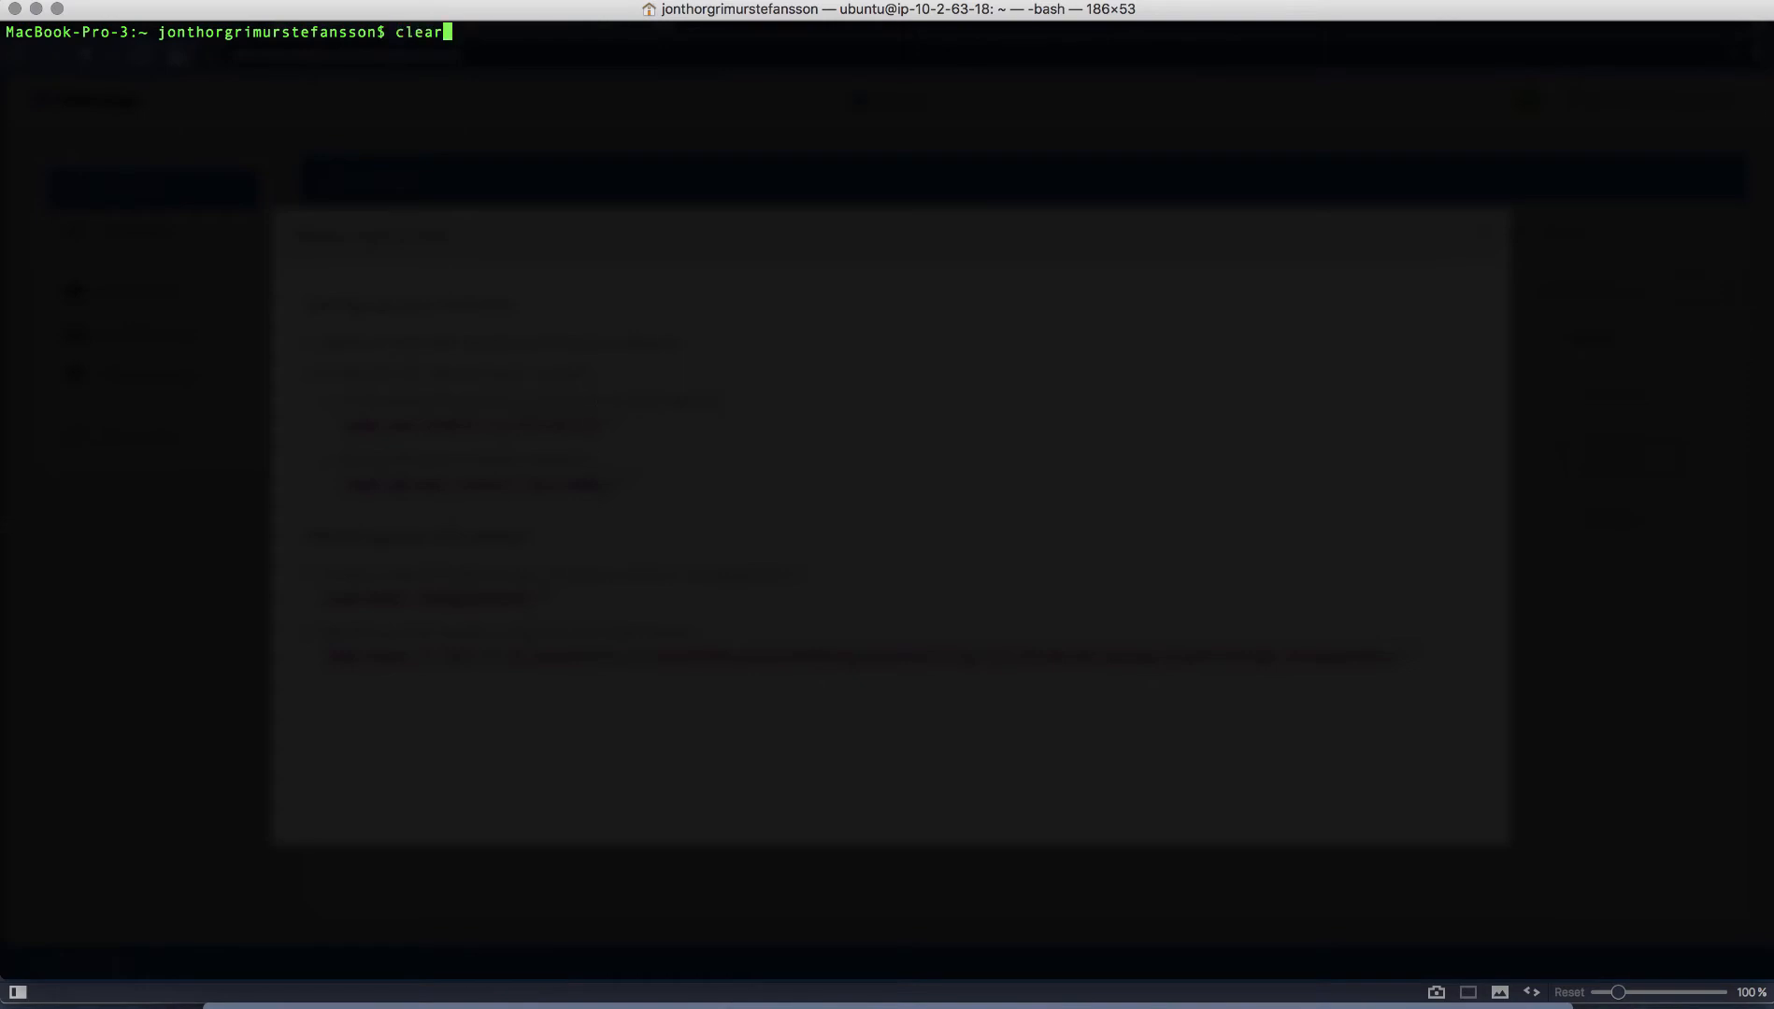
key("Return")
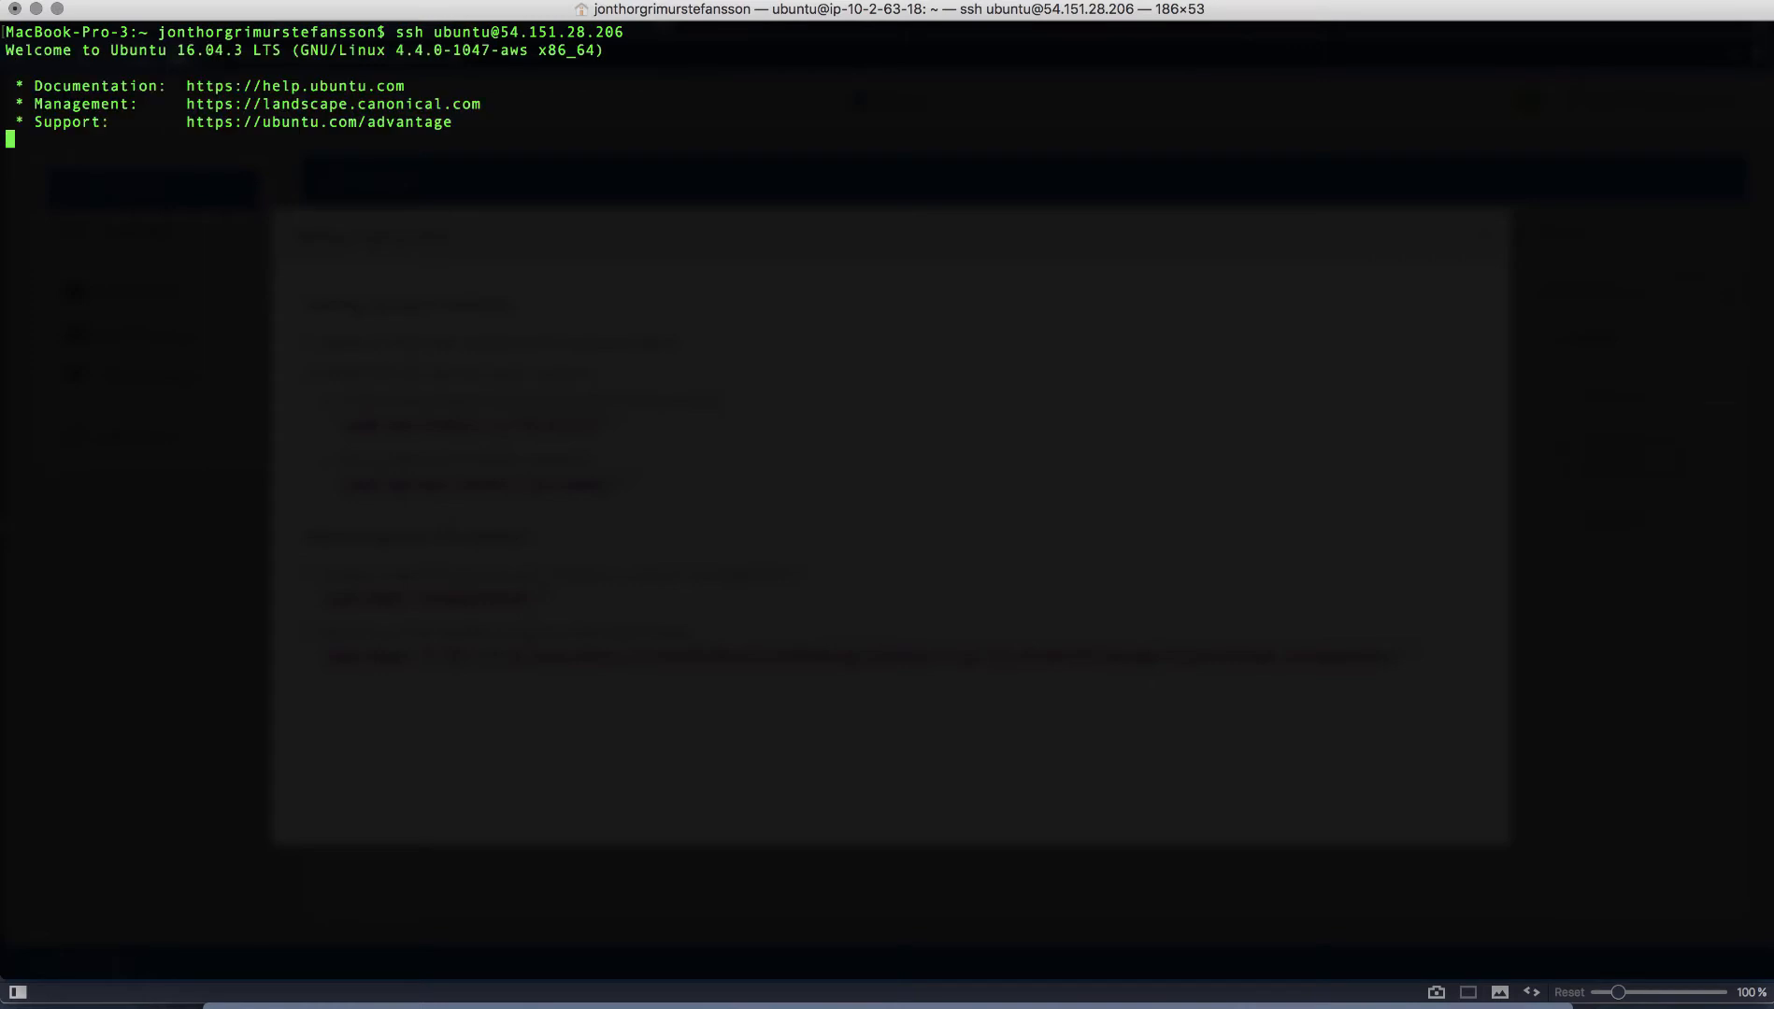
Step: Become root with sudo su - and run the copied command sudo mkdir netappjenkins
type("sudo su -ö")
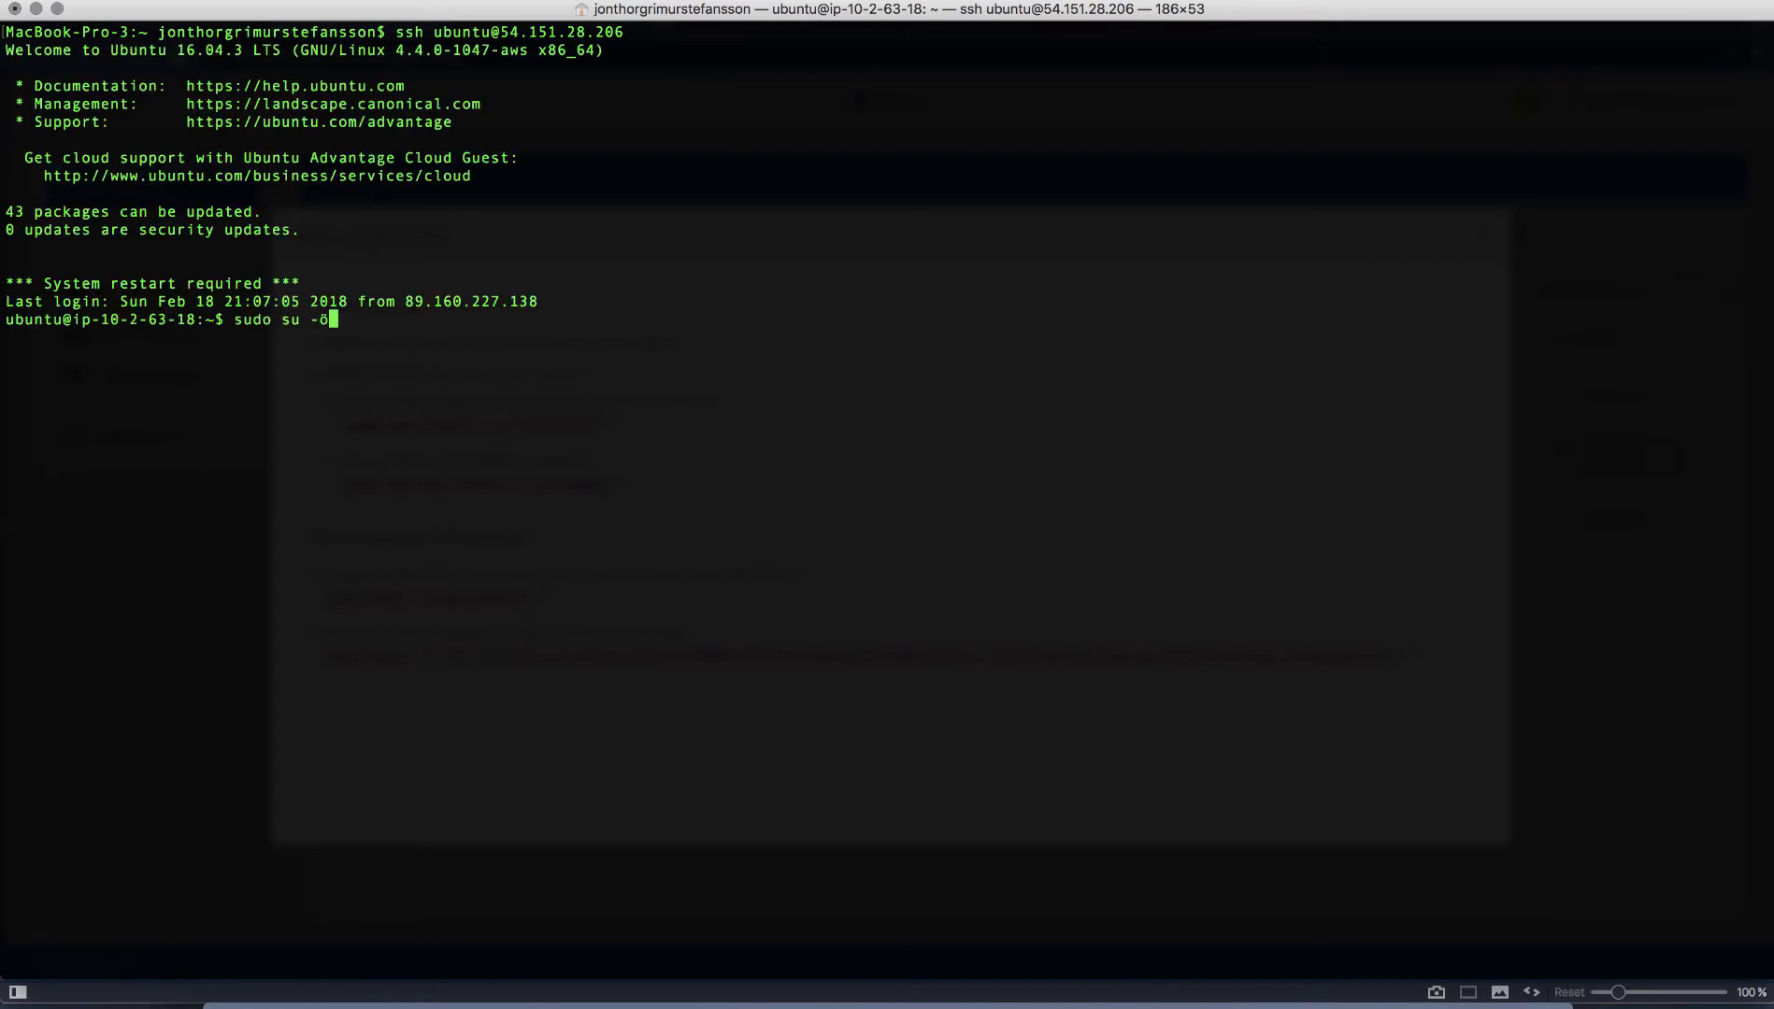
key("BackSpace")
key("Return")
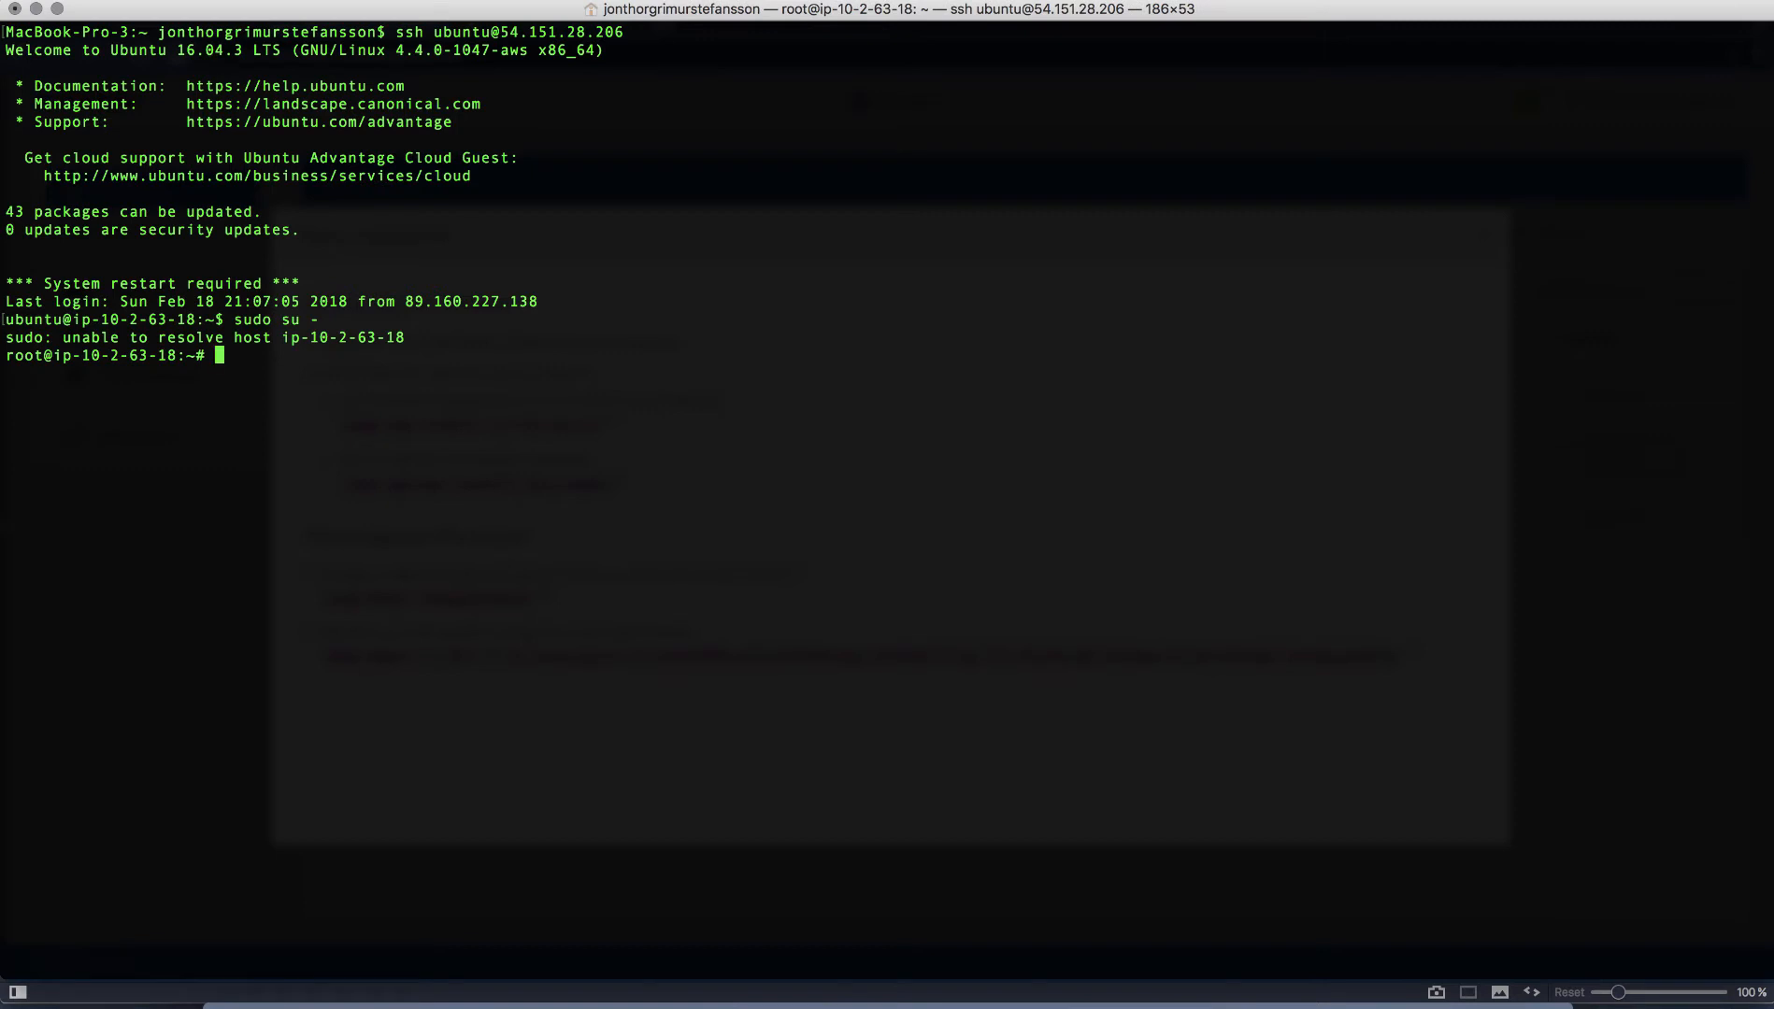
key("super+v")
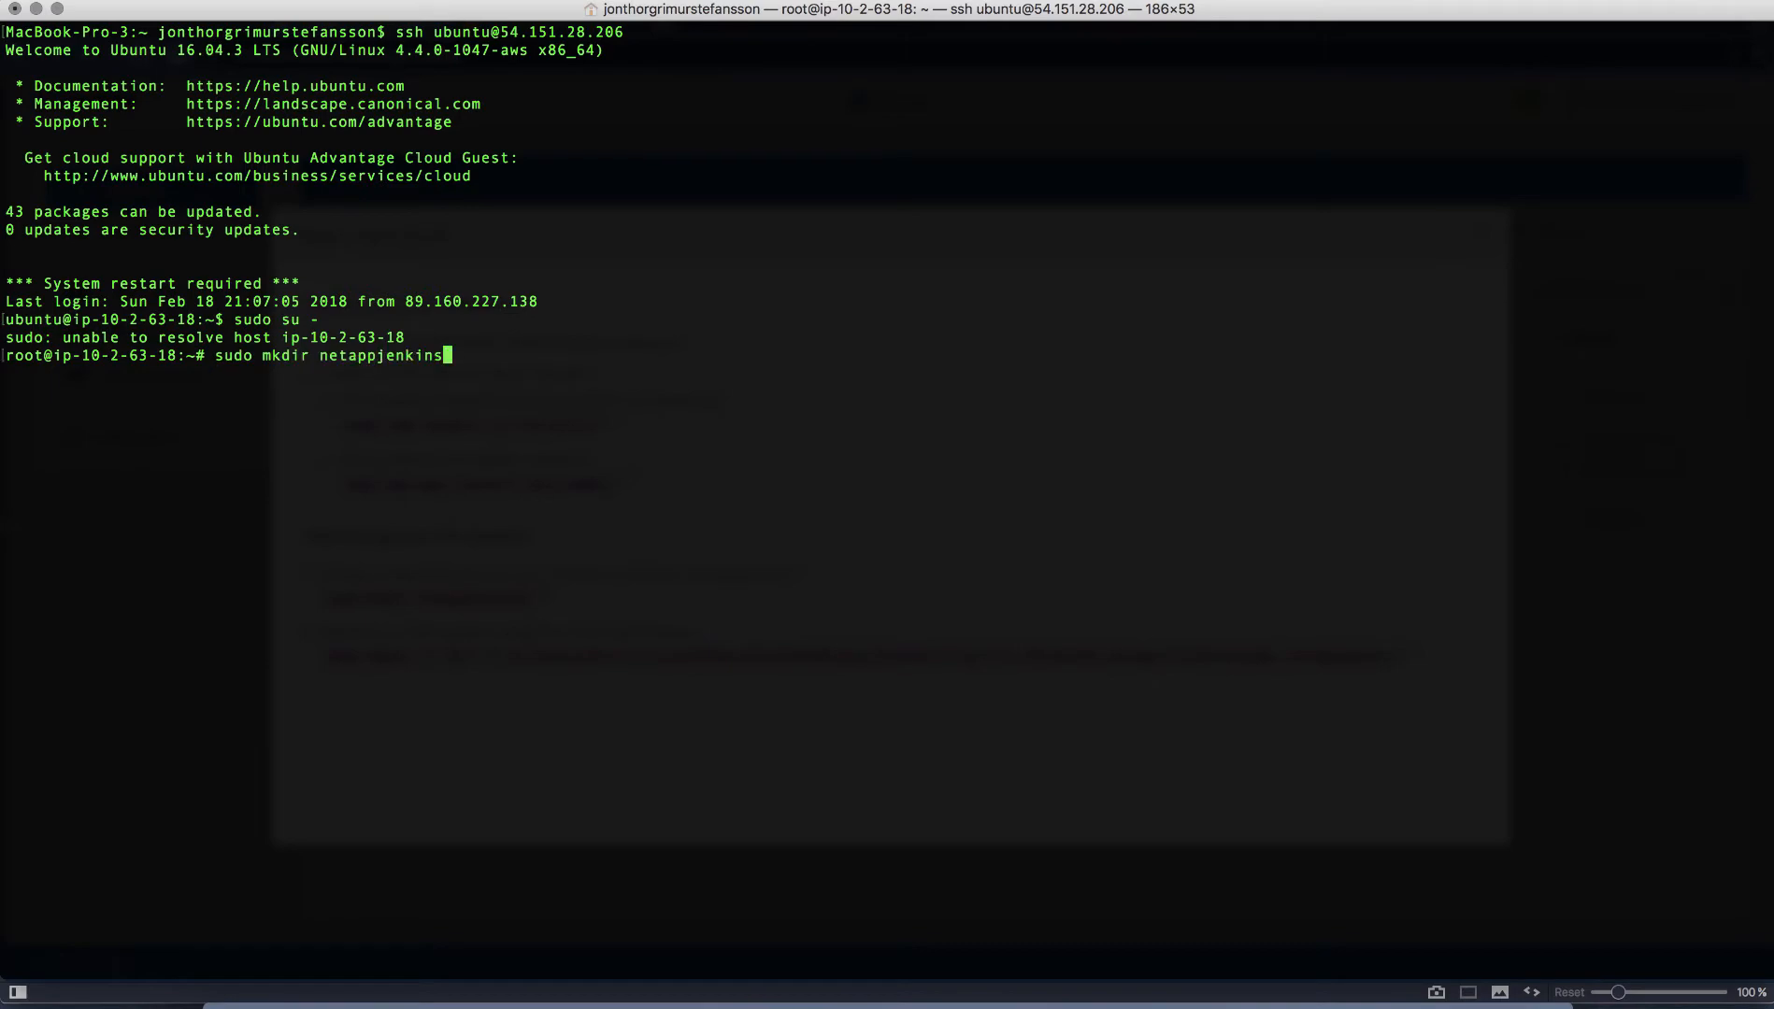
key("Return")
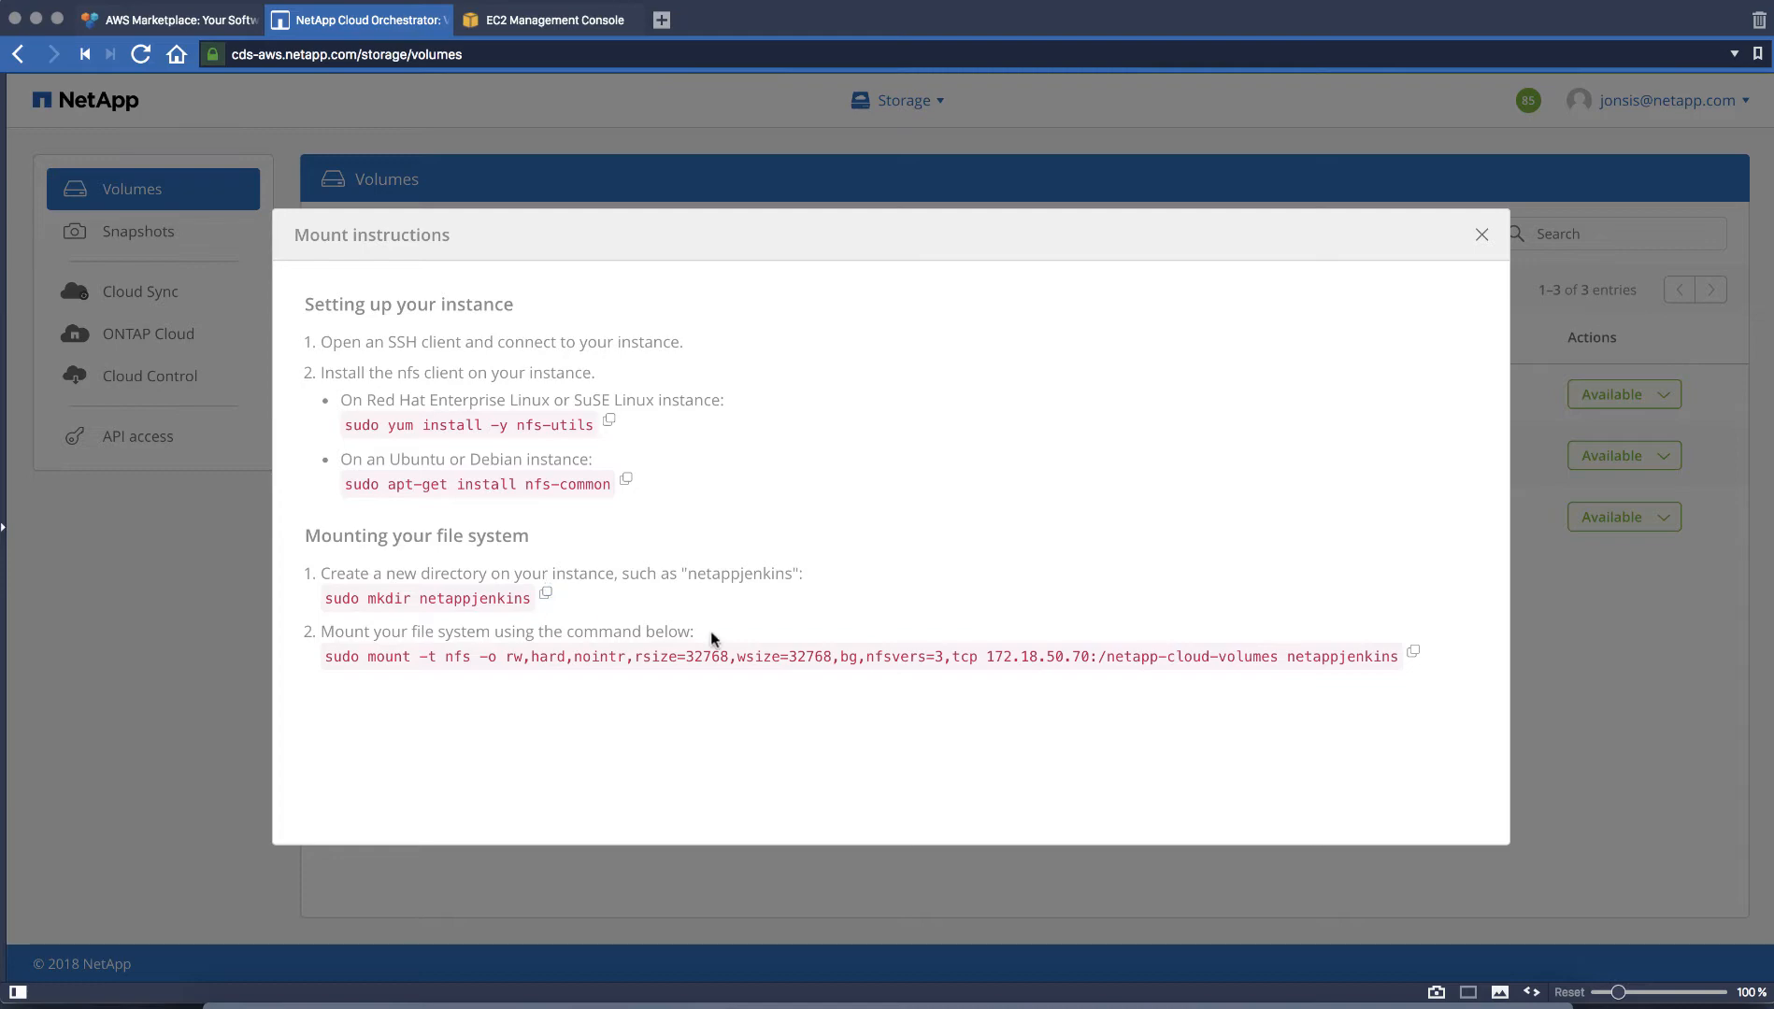
Step: Copy the mount command from the instructions and run it in Terminal to mount 172.18.50.70:/netapp-cloud-volumes on netappjenkins
left_click(1413, 653)
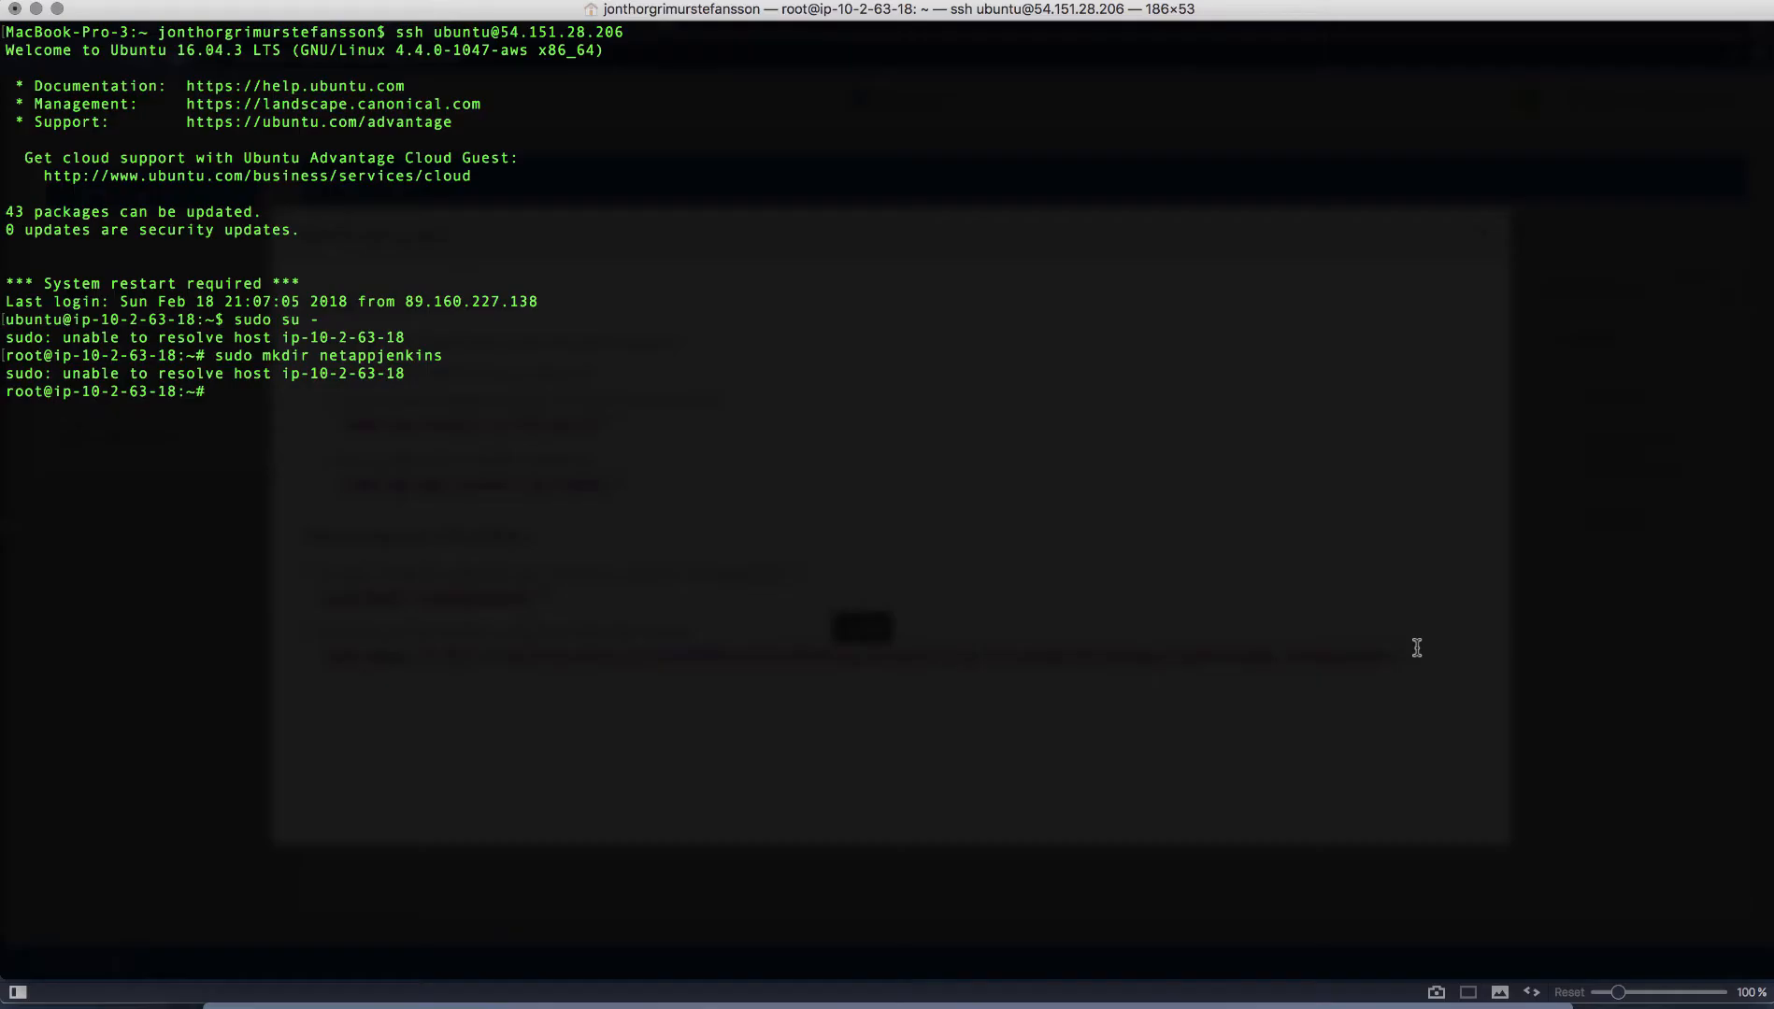
key("super+v")
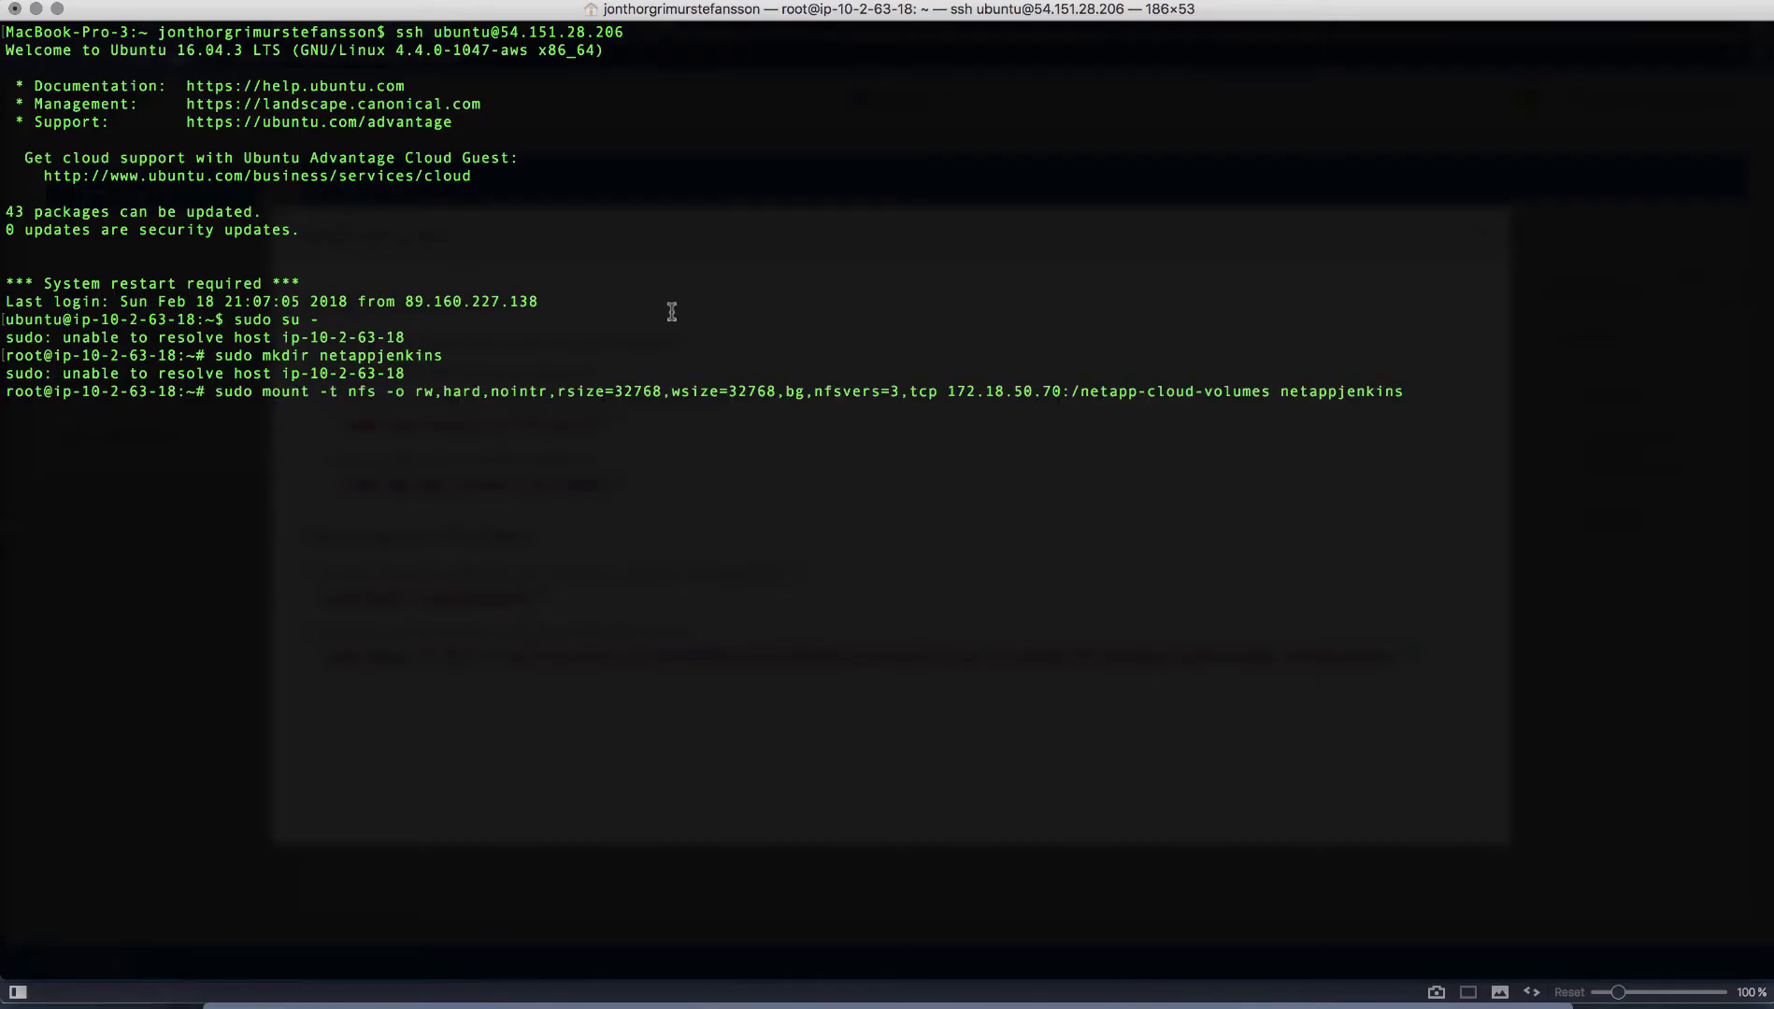
key("Return")
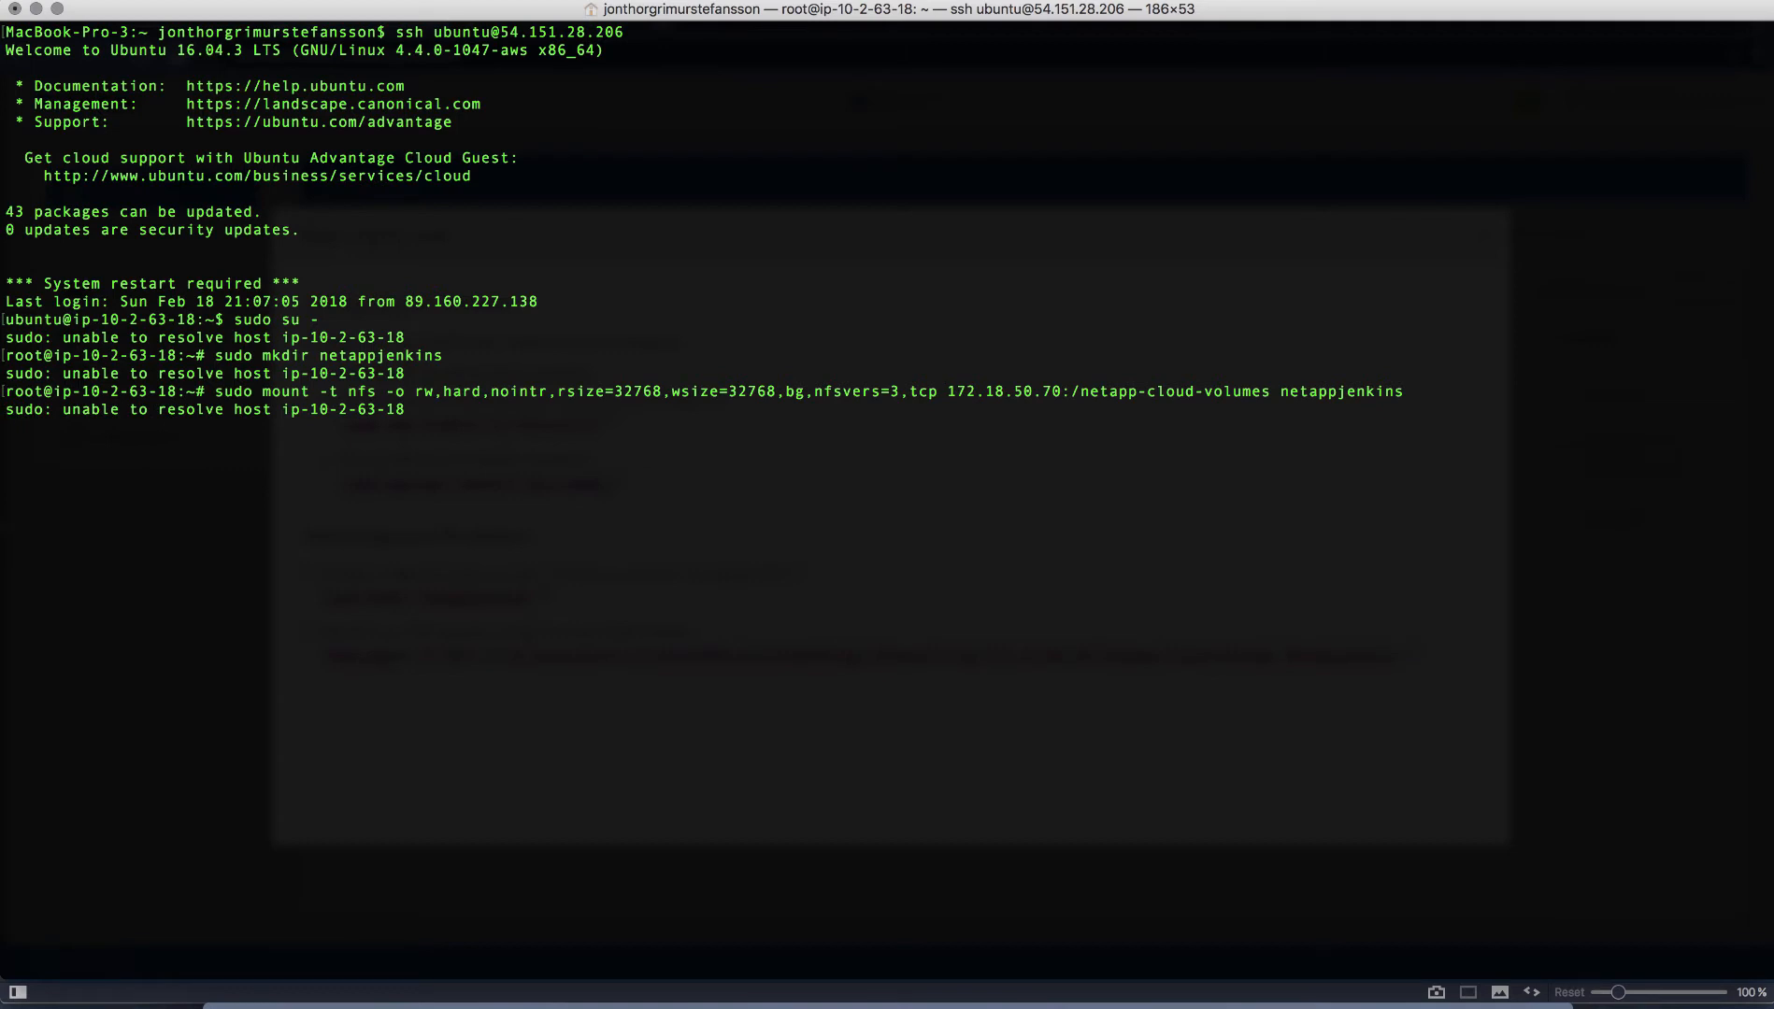
Step: Change into netappjenkins/ and test the write speed with dd if=/dev/zero of=file.txt count=1000 bs=1048576
type("cd net")
key("Tab")
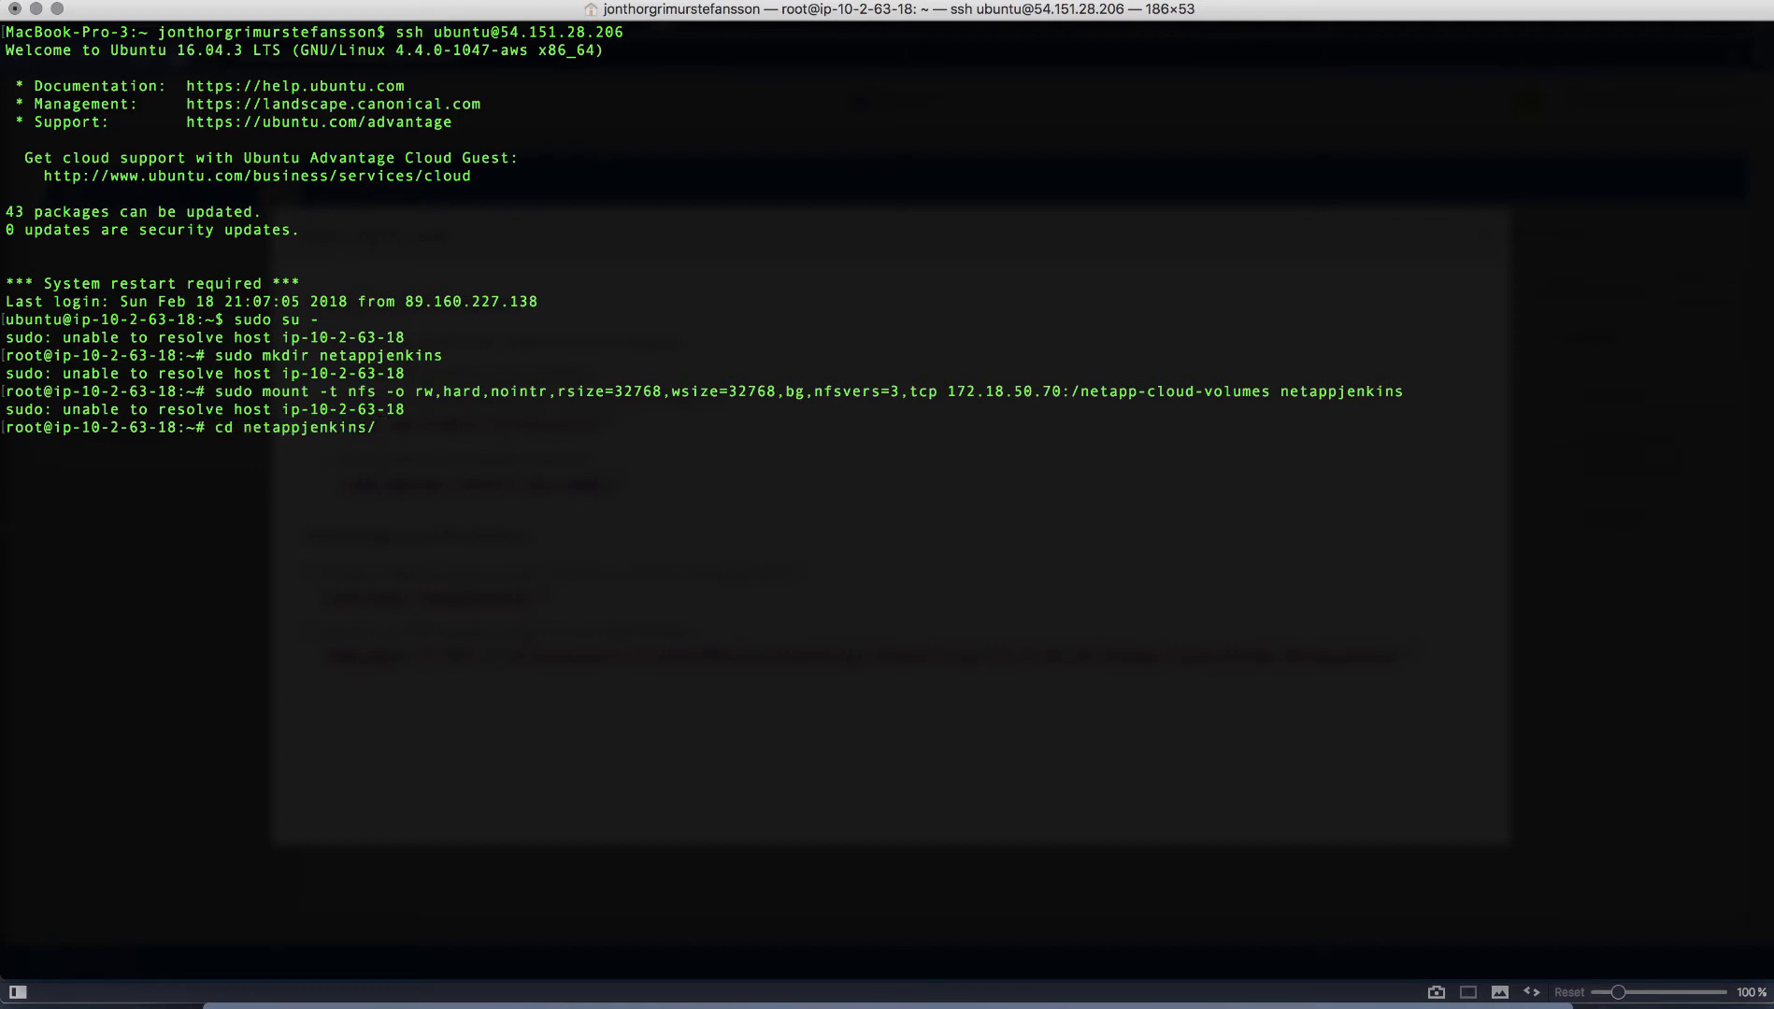
key("Return")
key("super+v")
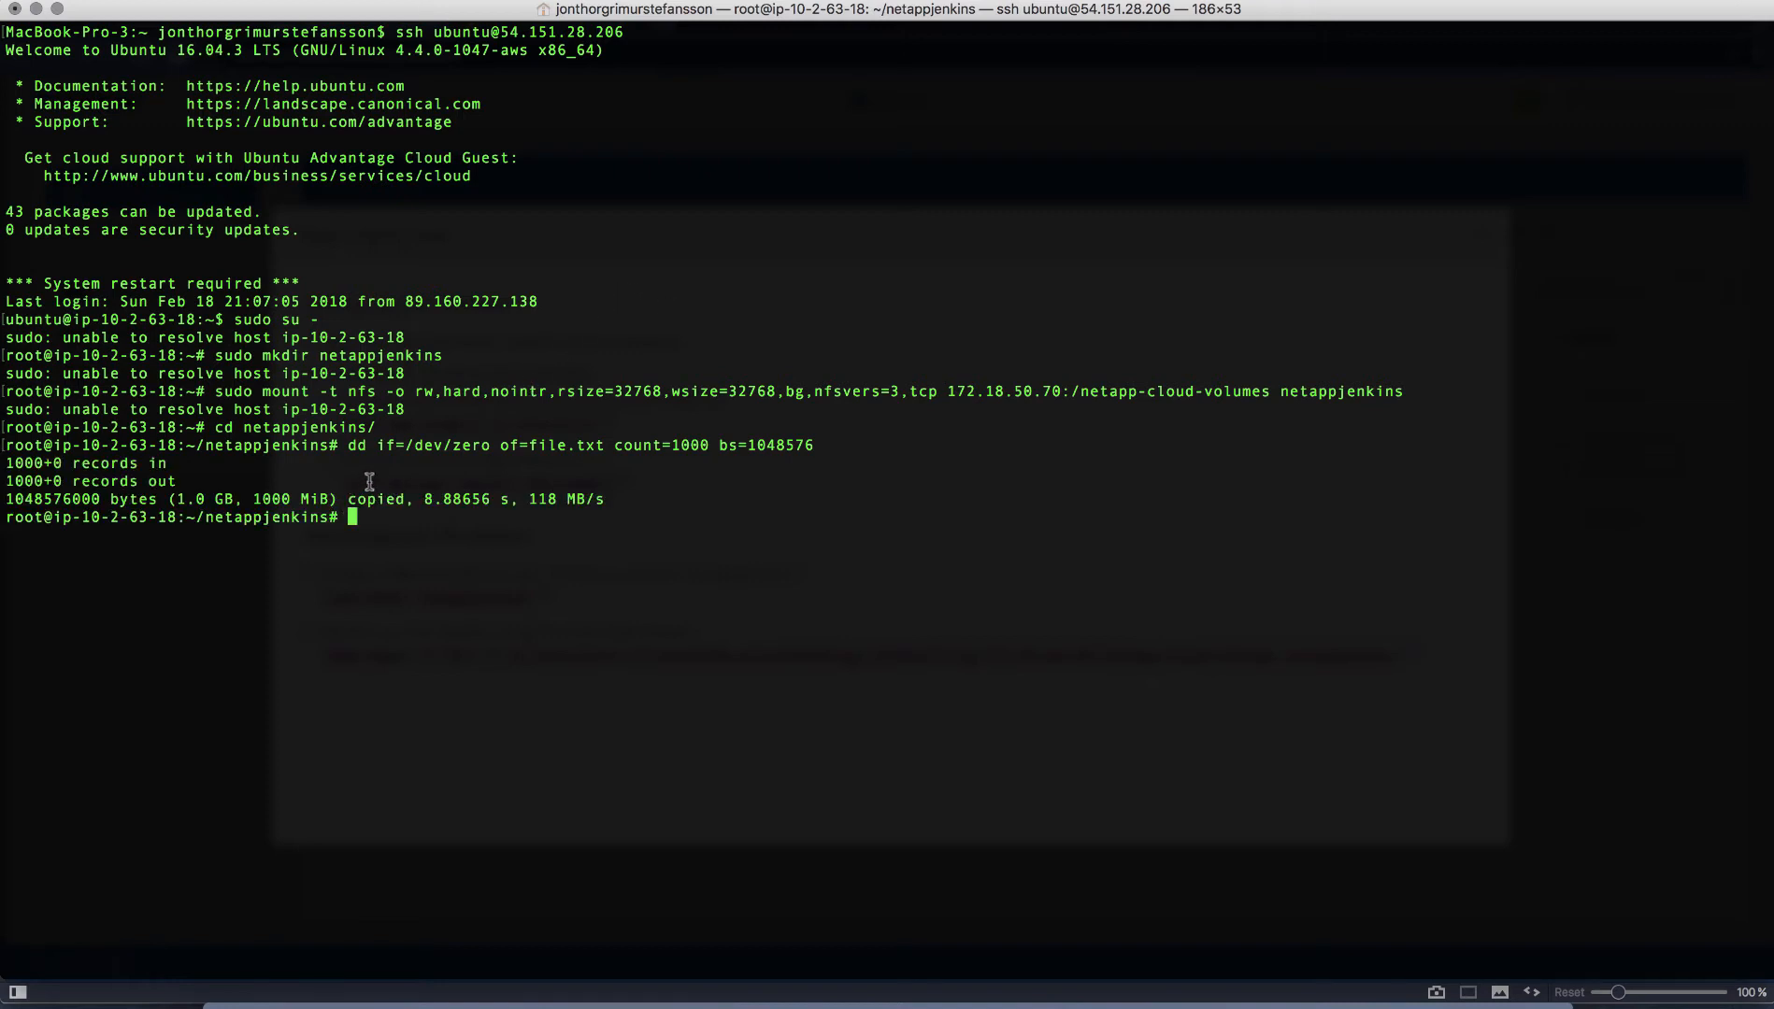
left_click_drag(520, 499, 612, 499)
Step: Switch back to NetApp Cloud Orchestrator, close the mount instructions and create a snapshot of the netappjenkins volume with the default name
key("super+Tab")
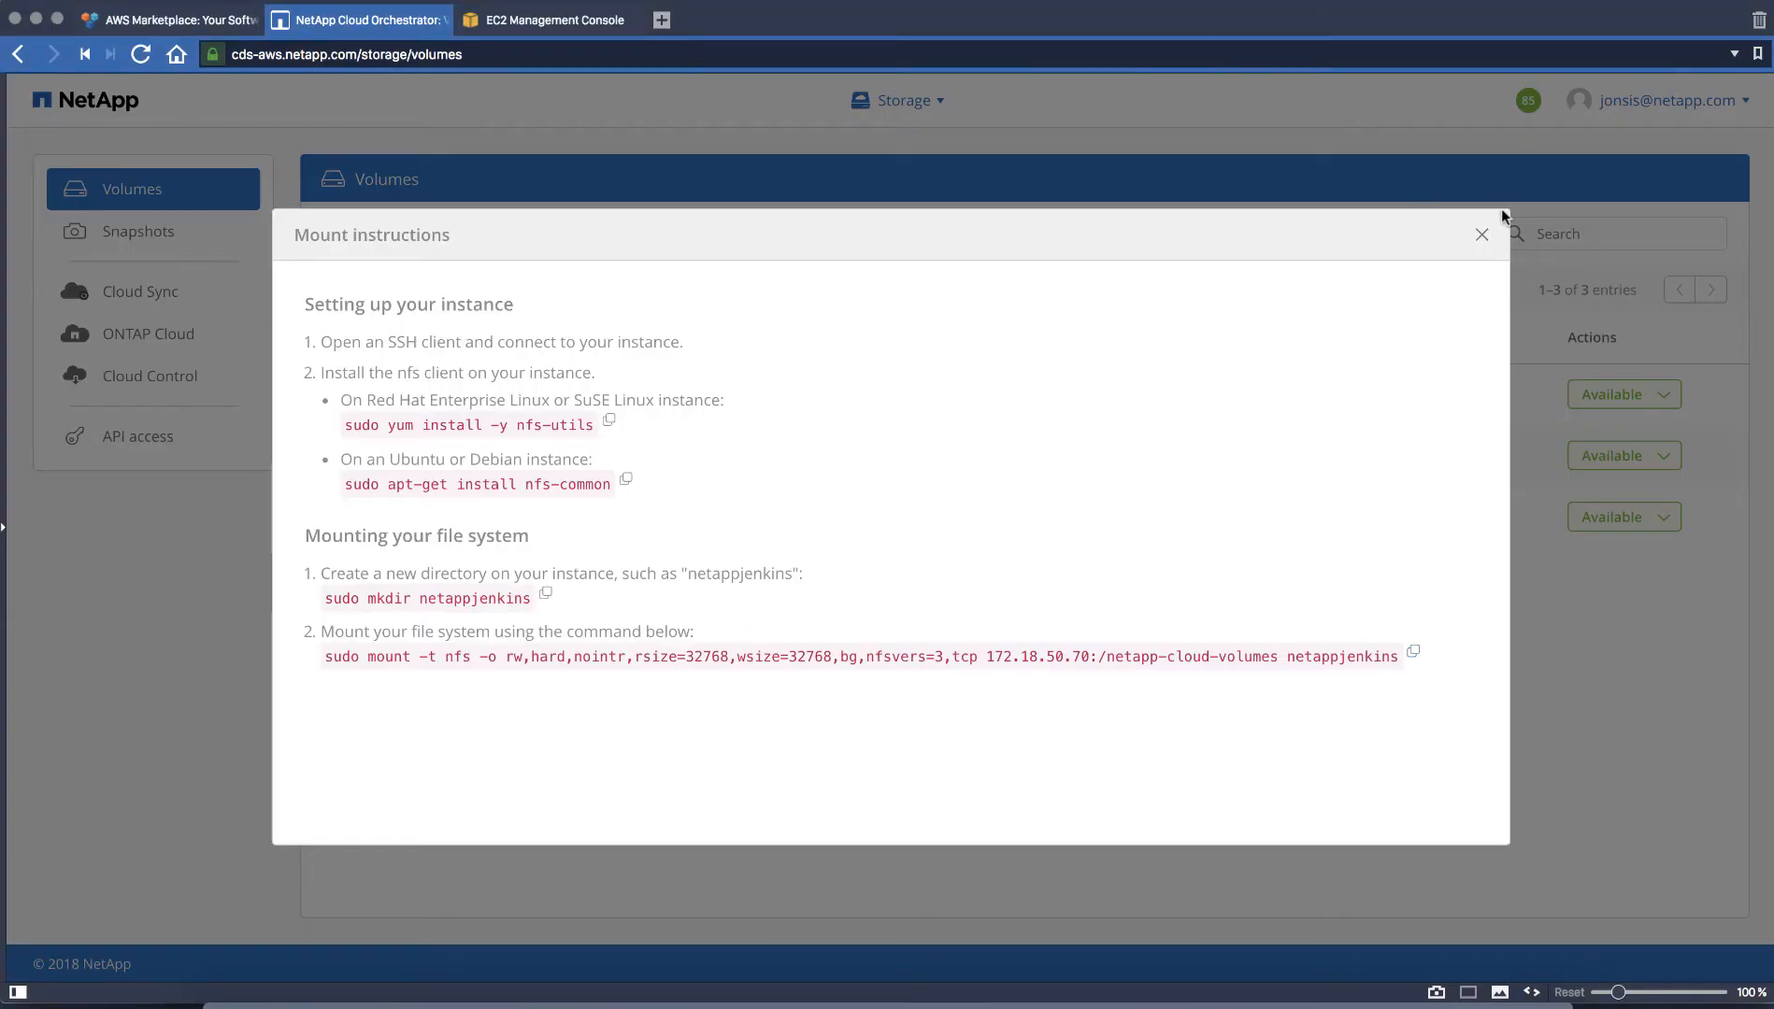
left_click(1483, 234)
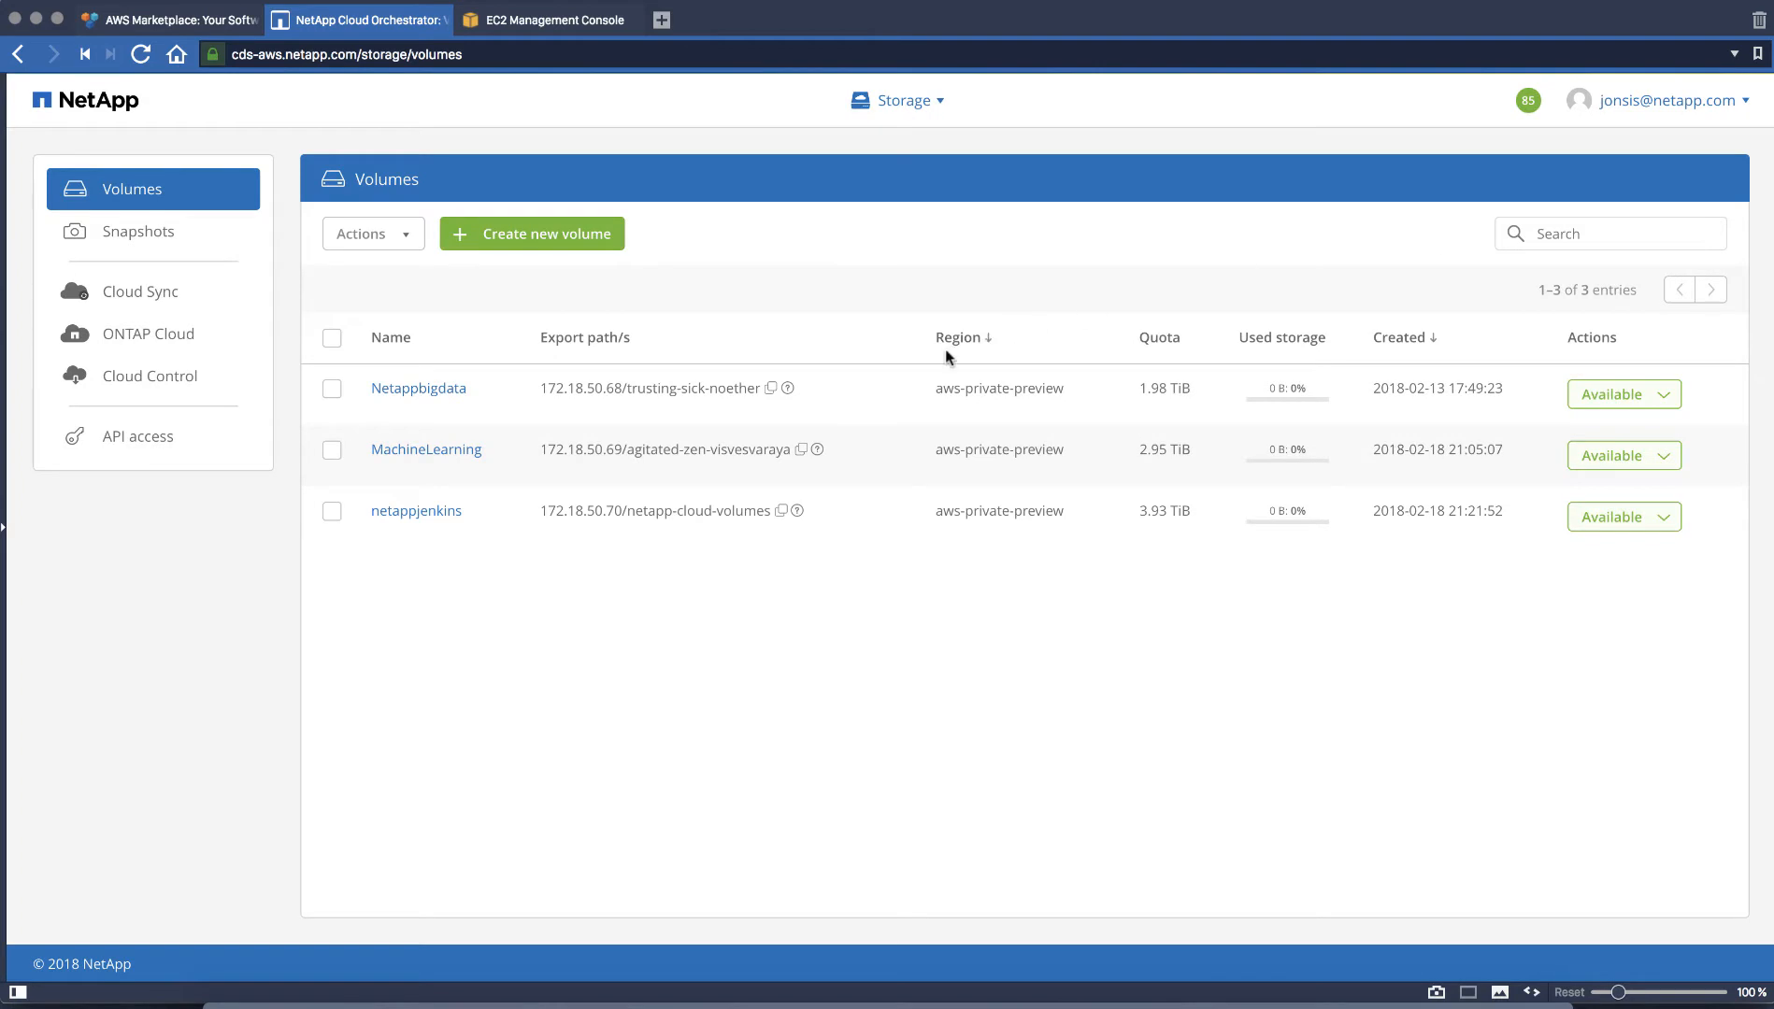
left_click(443, 523)
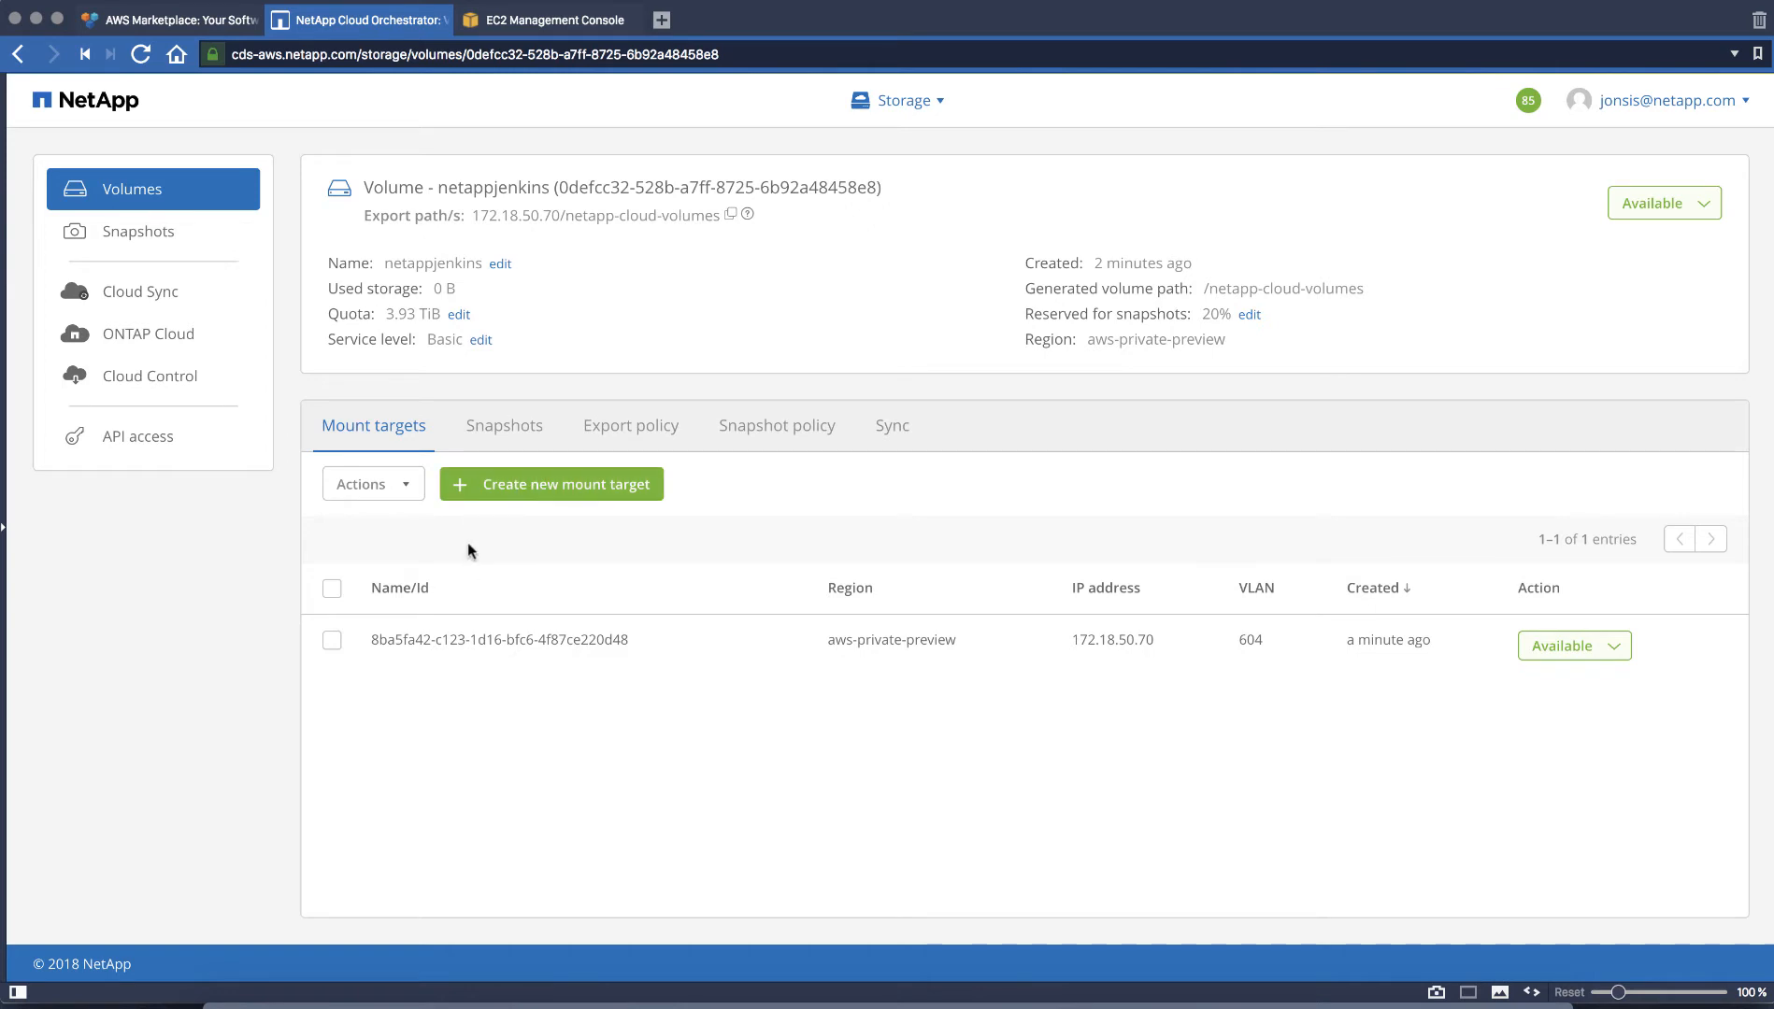
left_click(505, 432)
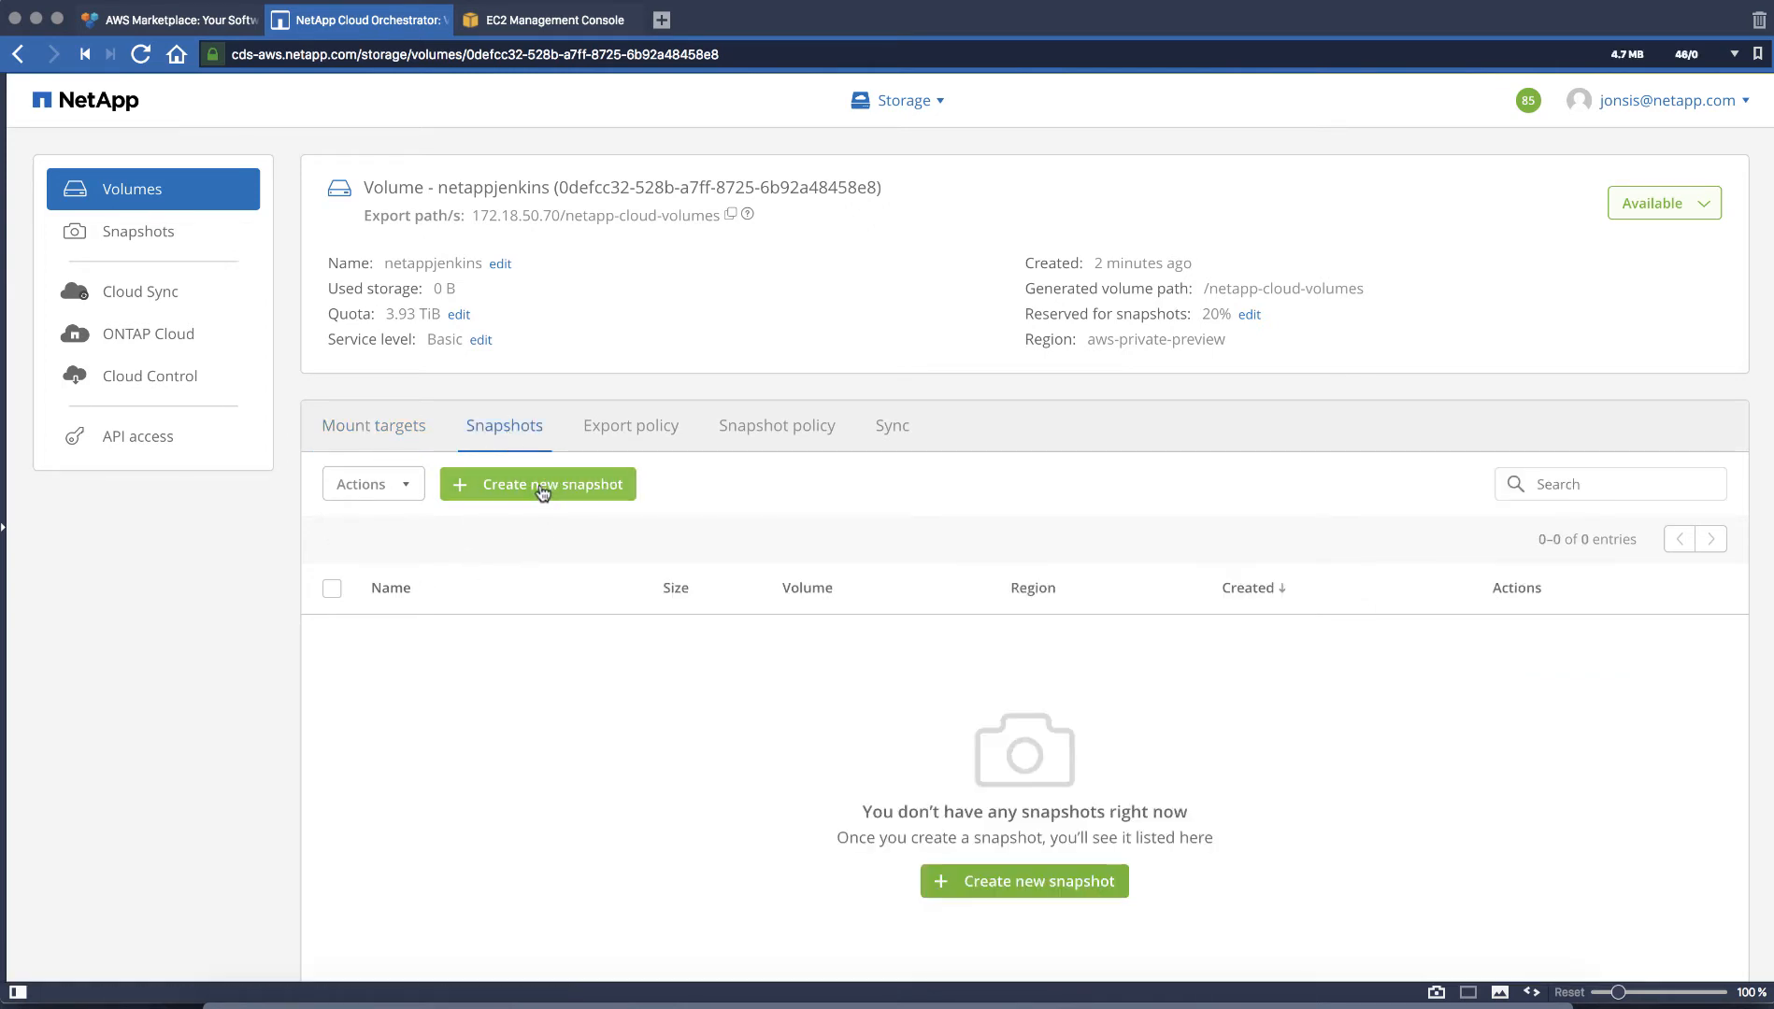
left_click(542, 485)
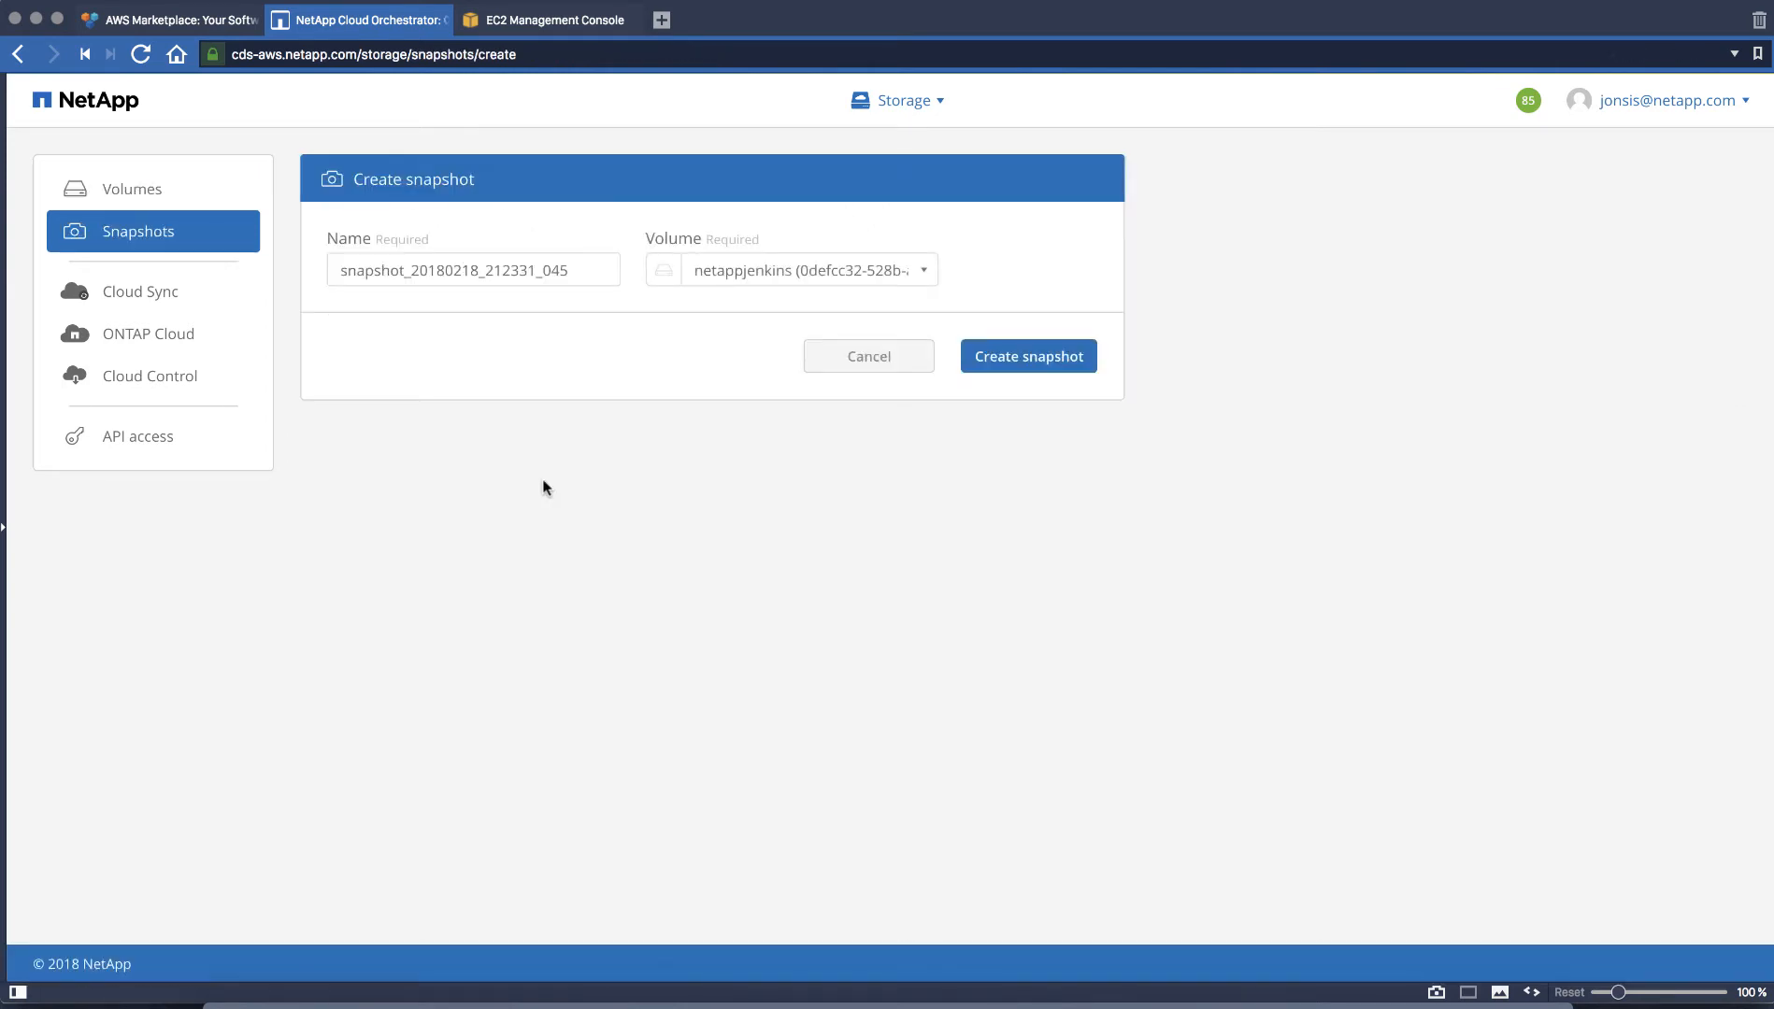
left_click(1033, 354)
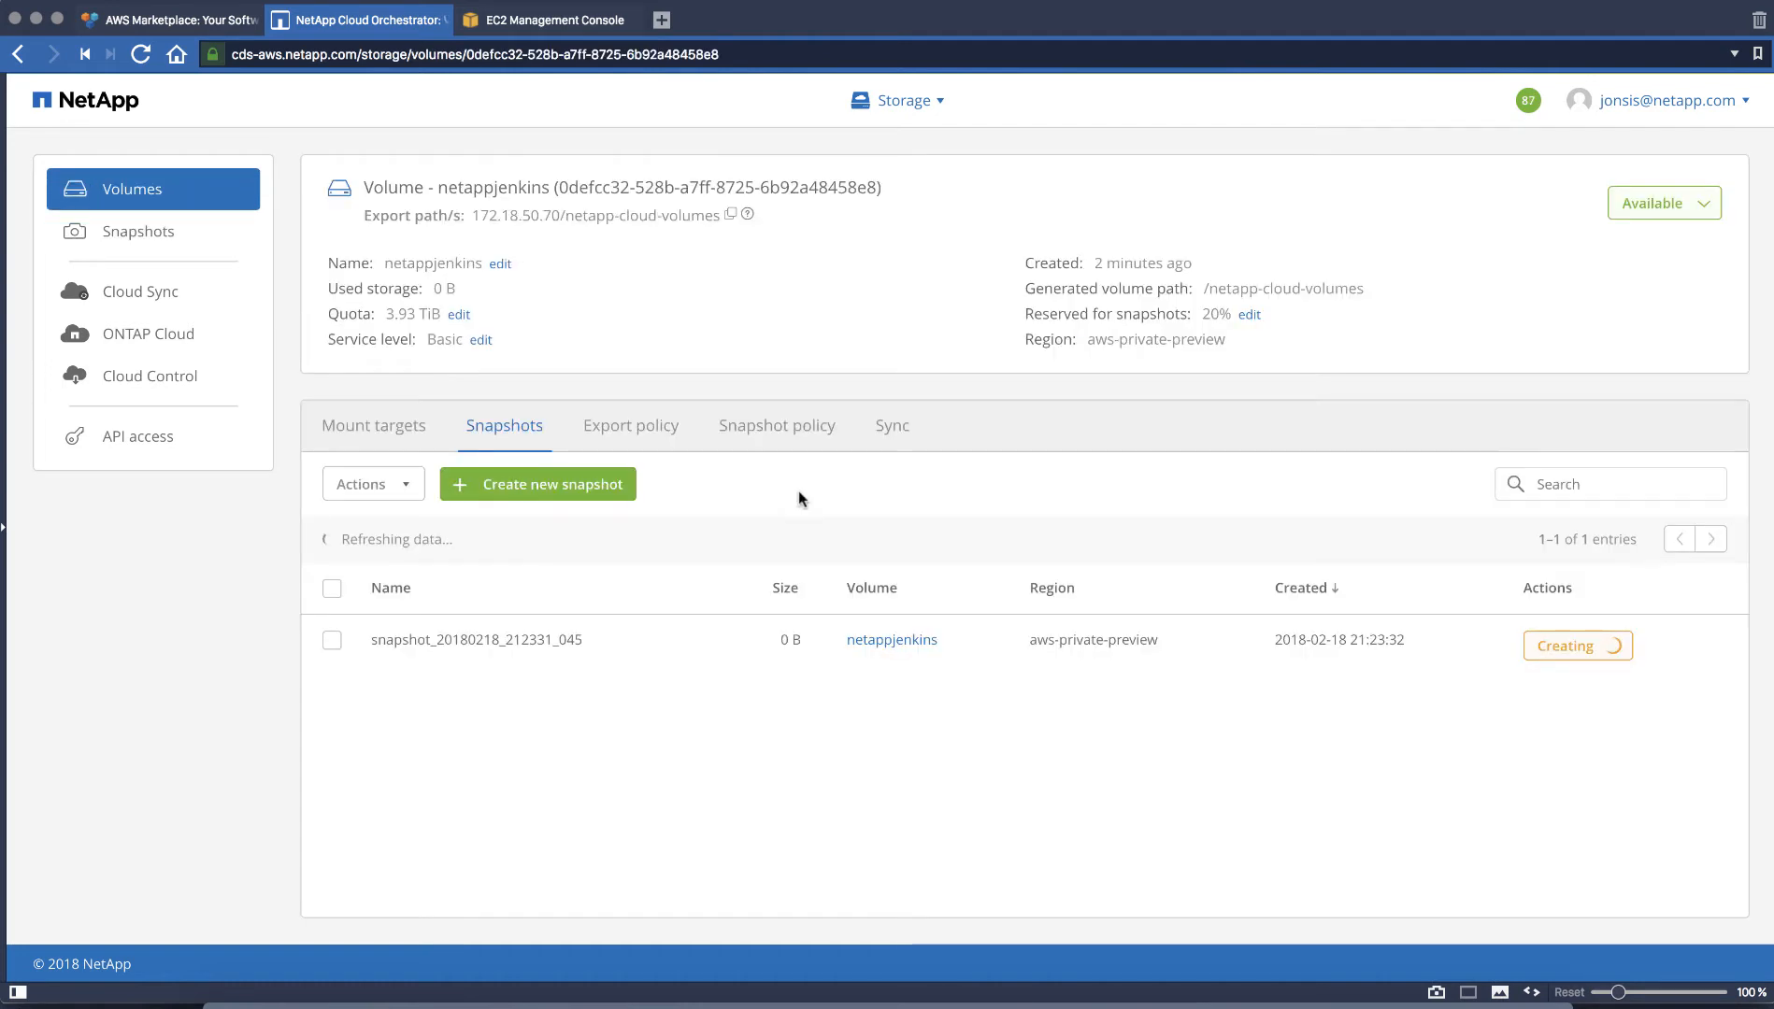
Step: Review the netappjenkins volume's export policy, snapshot policy and sync relationships
left_click(643, 431)
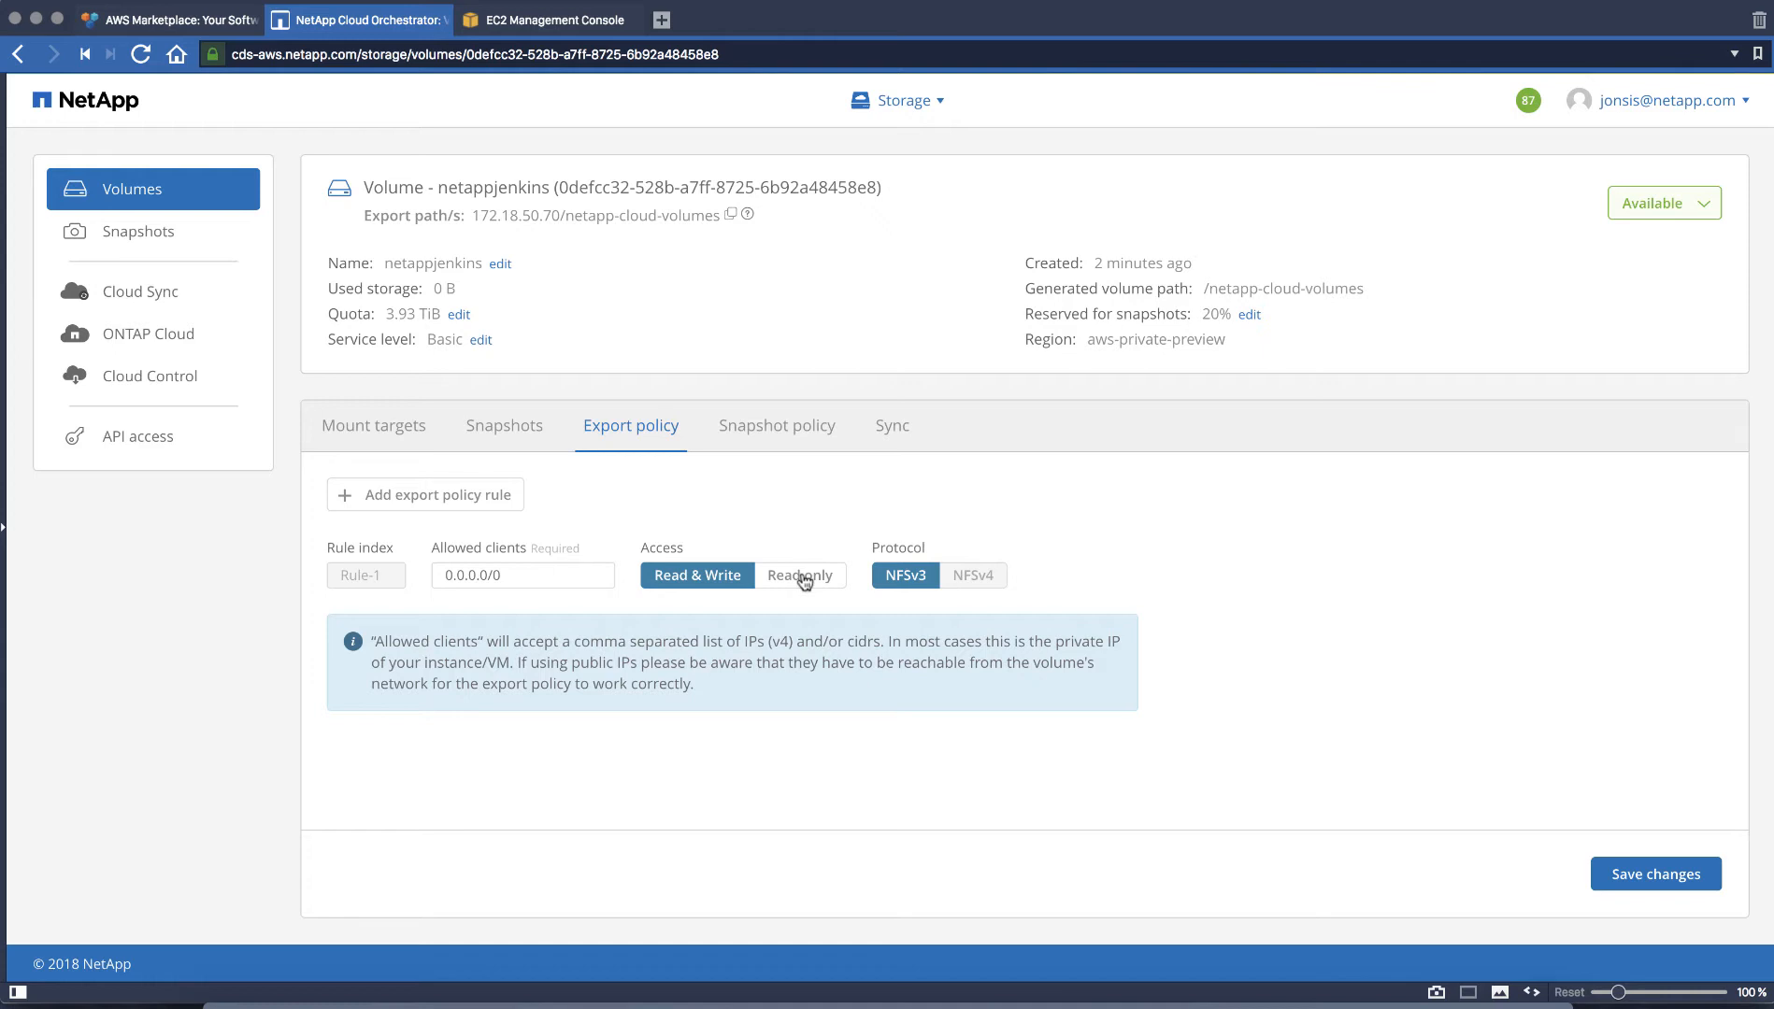
left_click(779, 435)
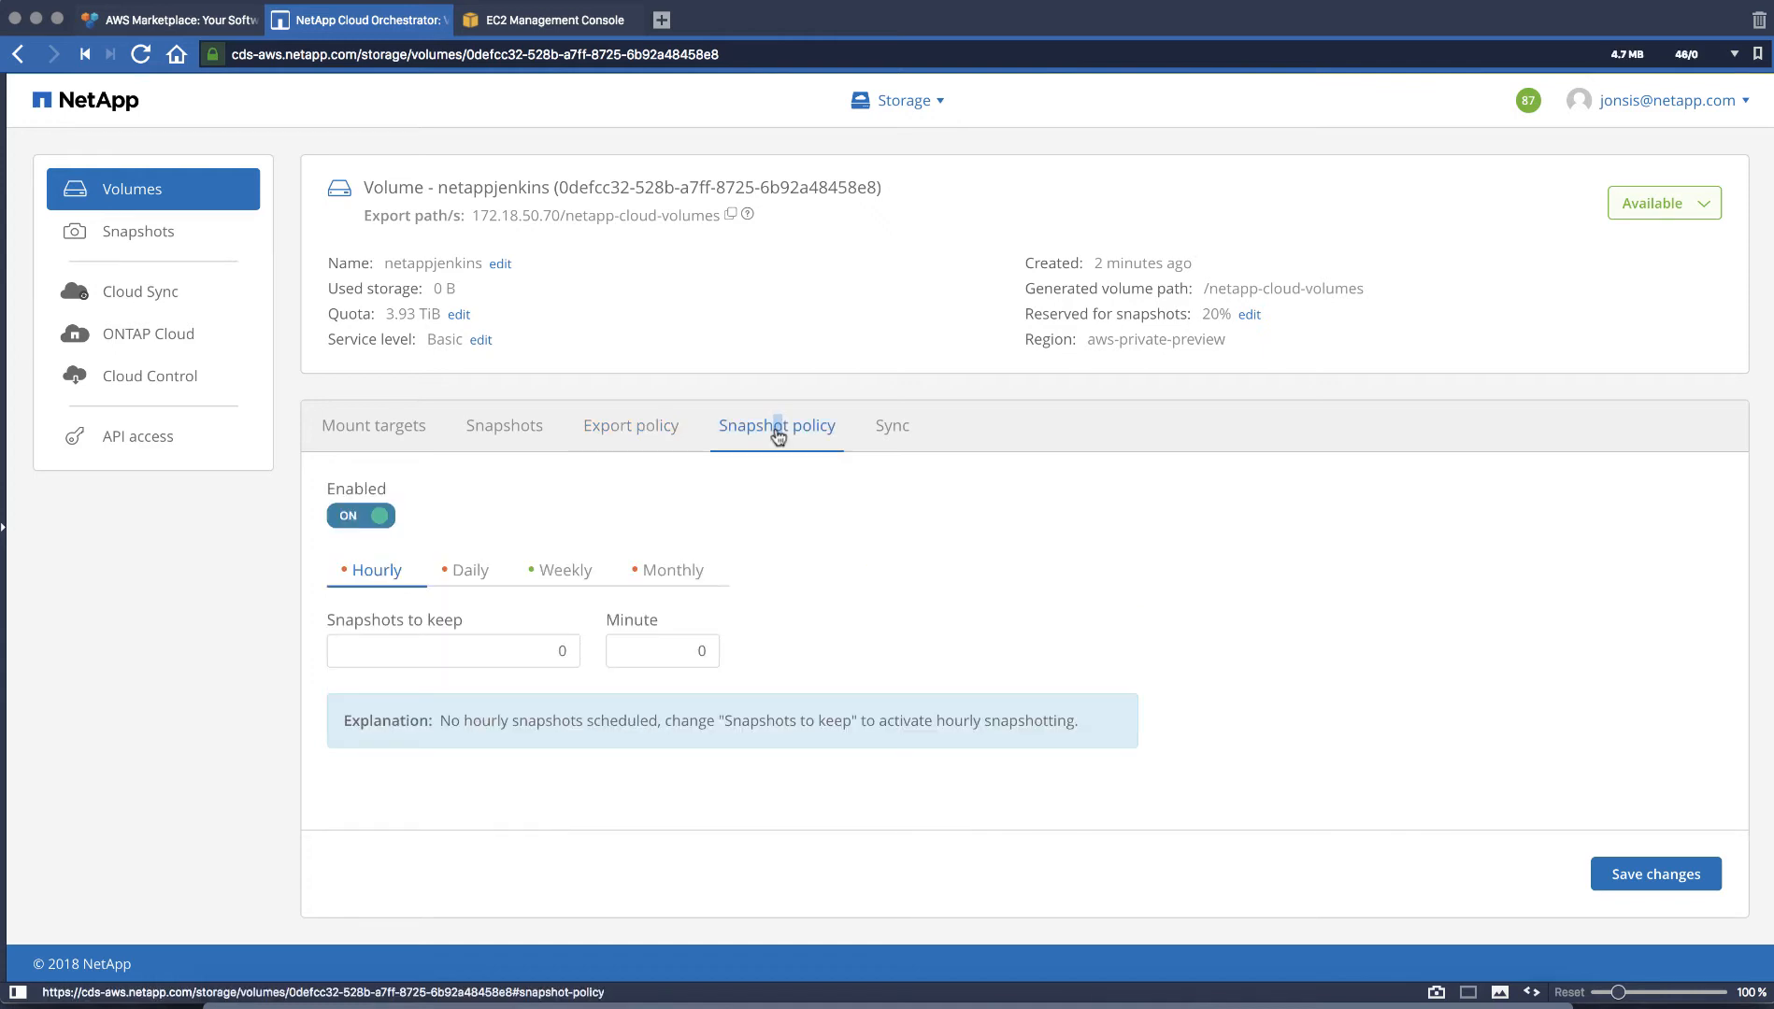
left_click(895, 429)
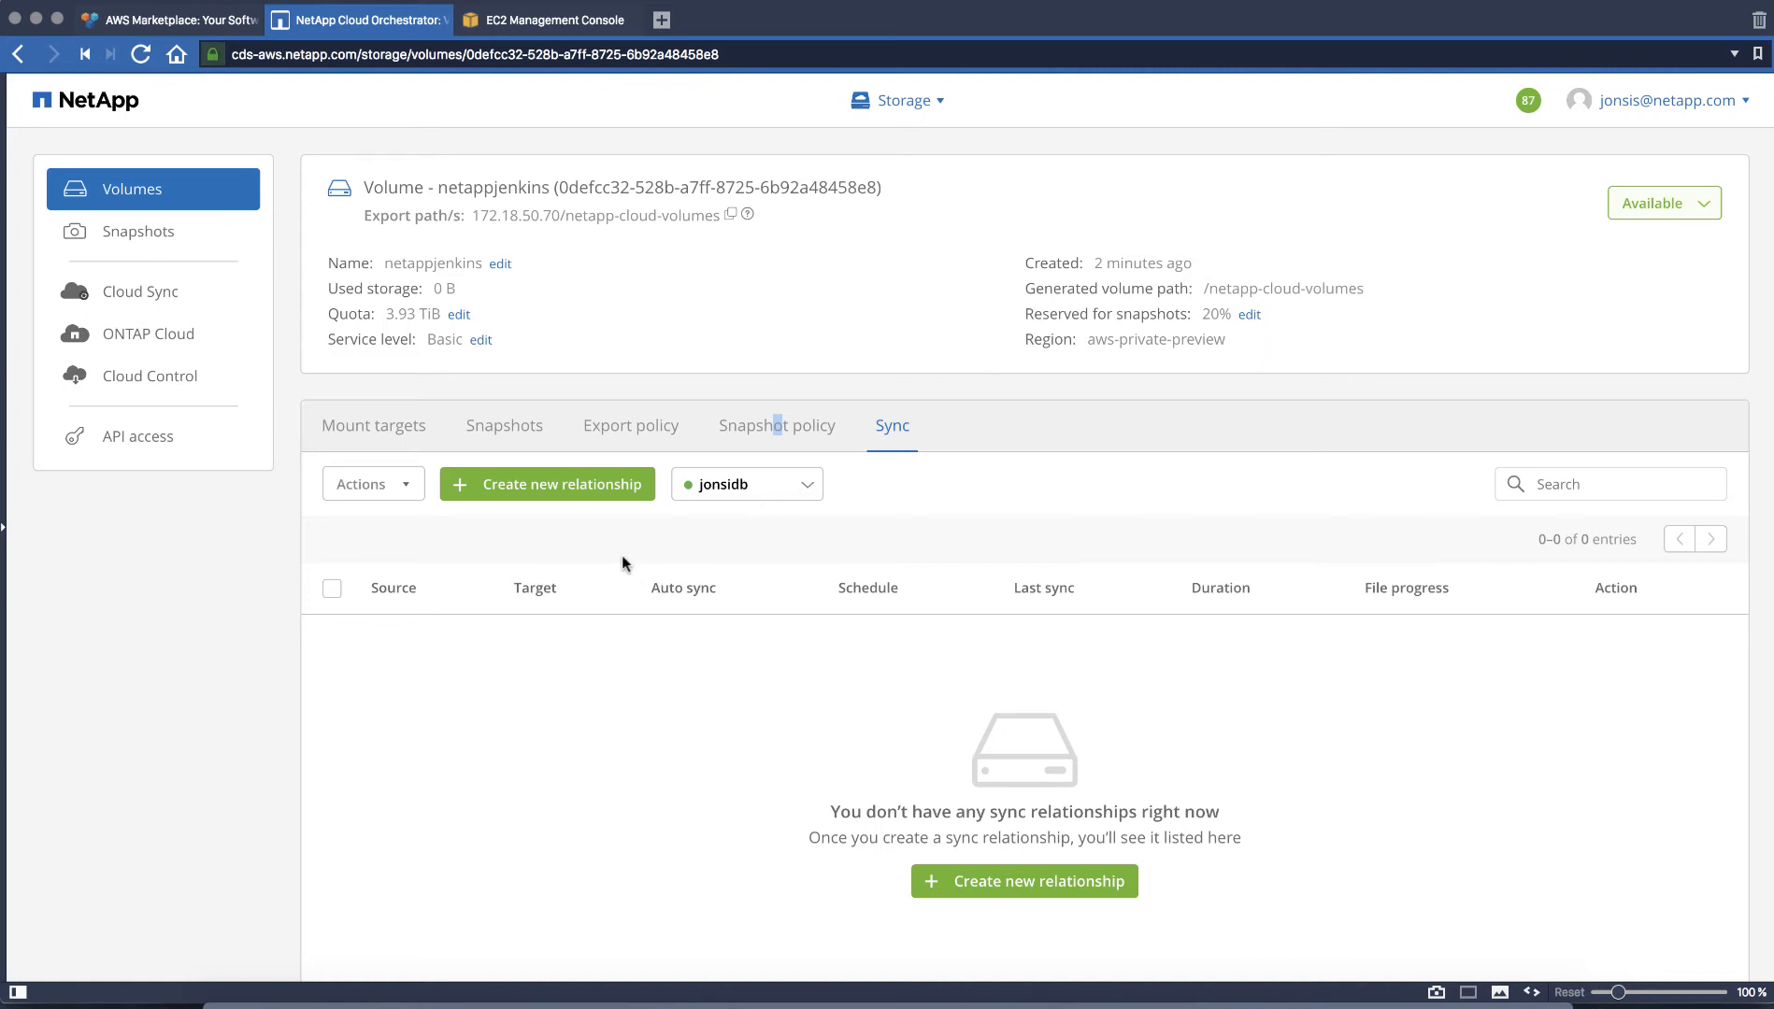
Step: Create a sync relationship with the volume as target, using NFS source host 46.149.31.176 and export /nfs/share1
left_click(587, 490)
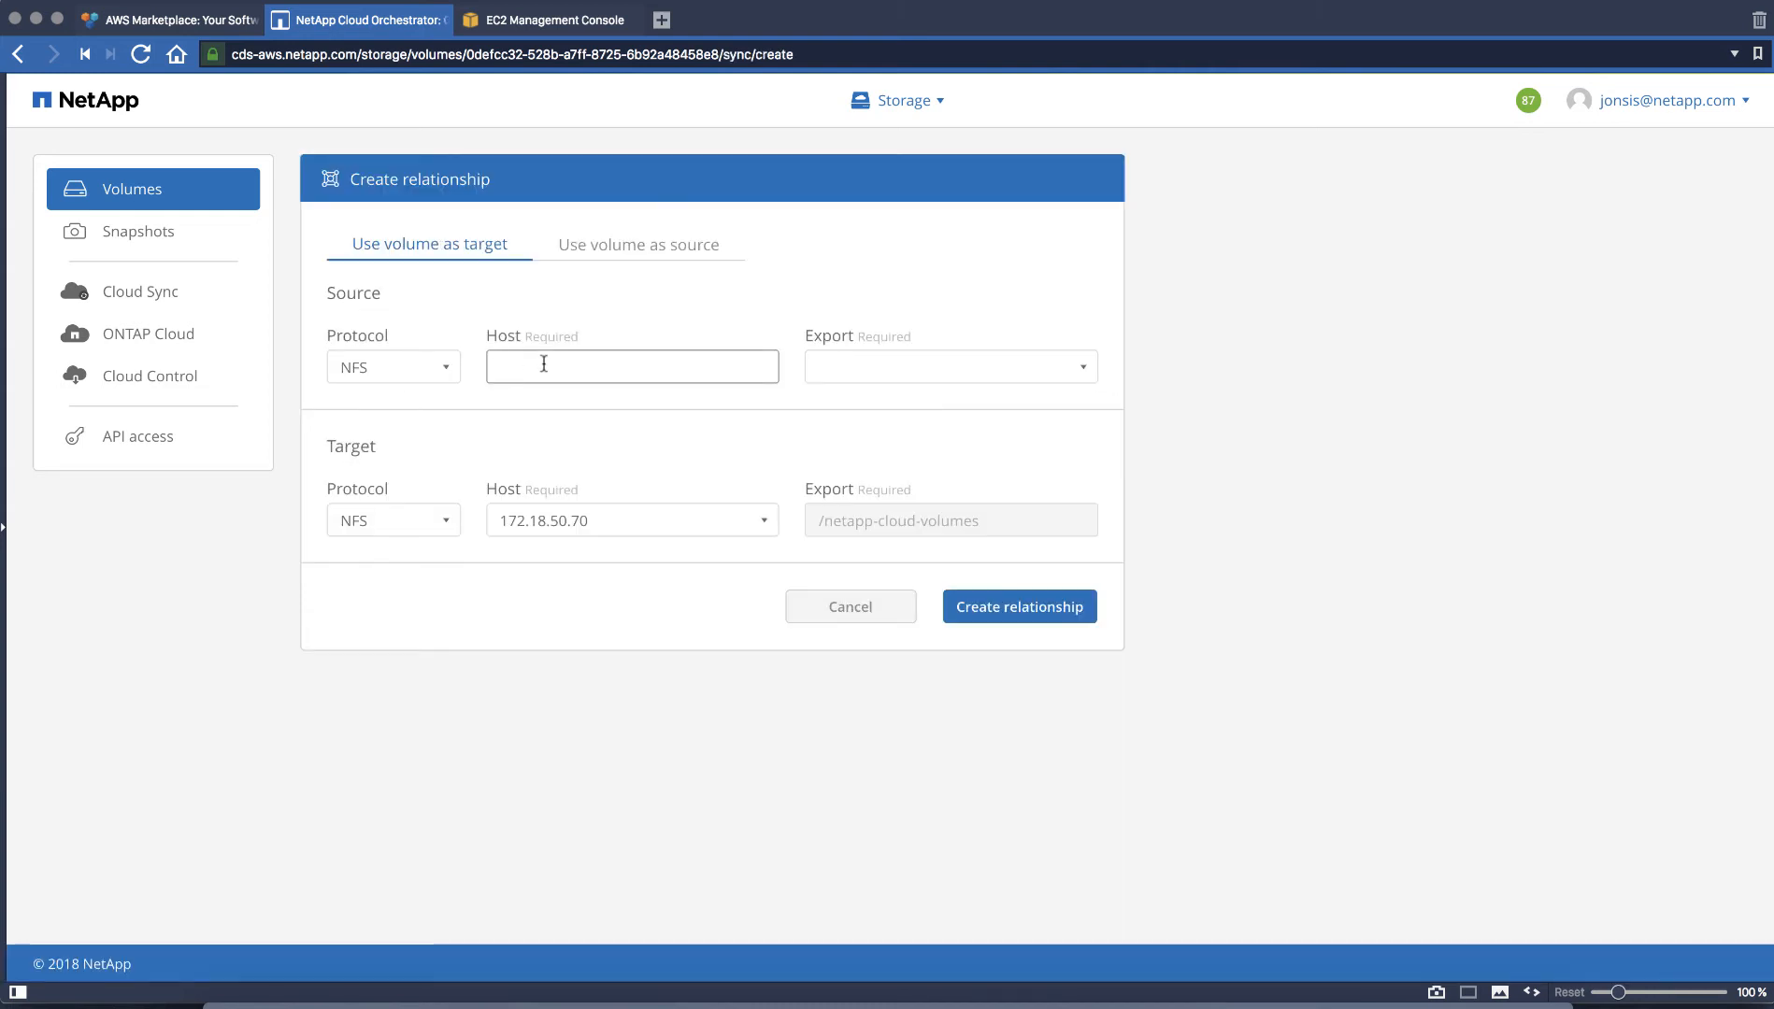
type("4")
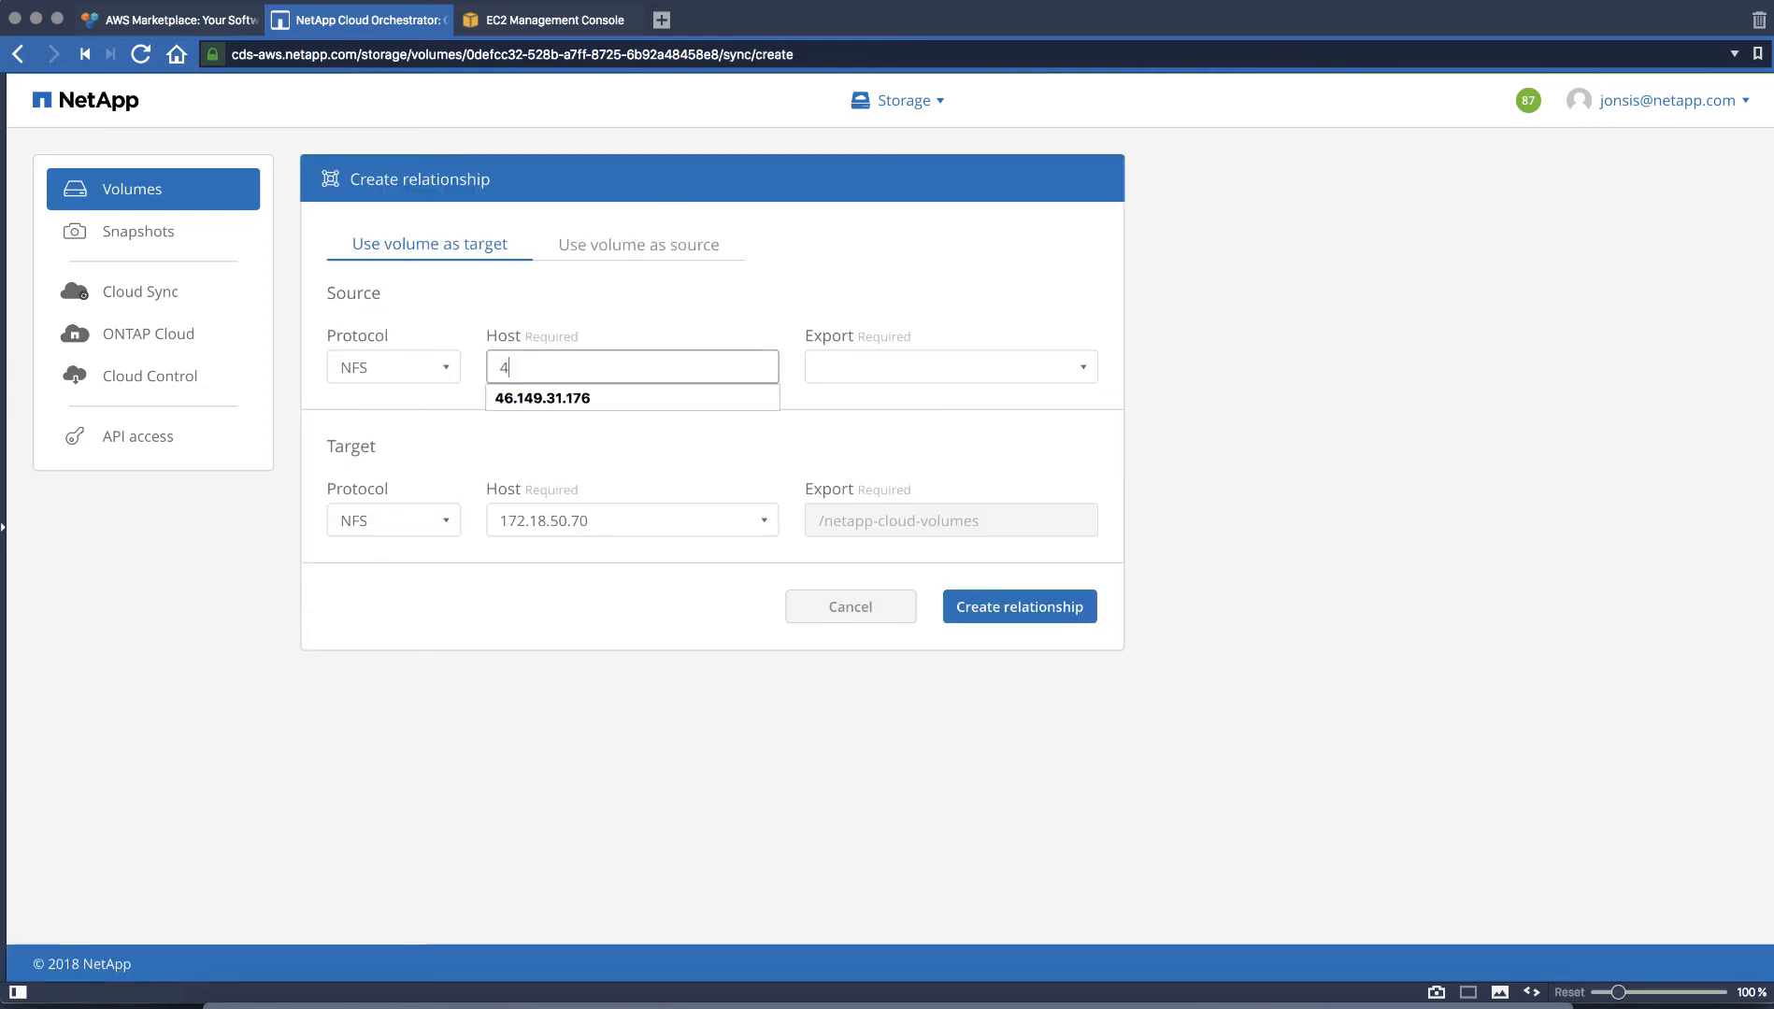
type("6")
key("Down")
key("Return")
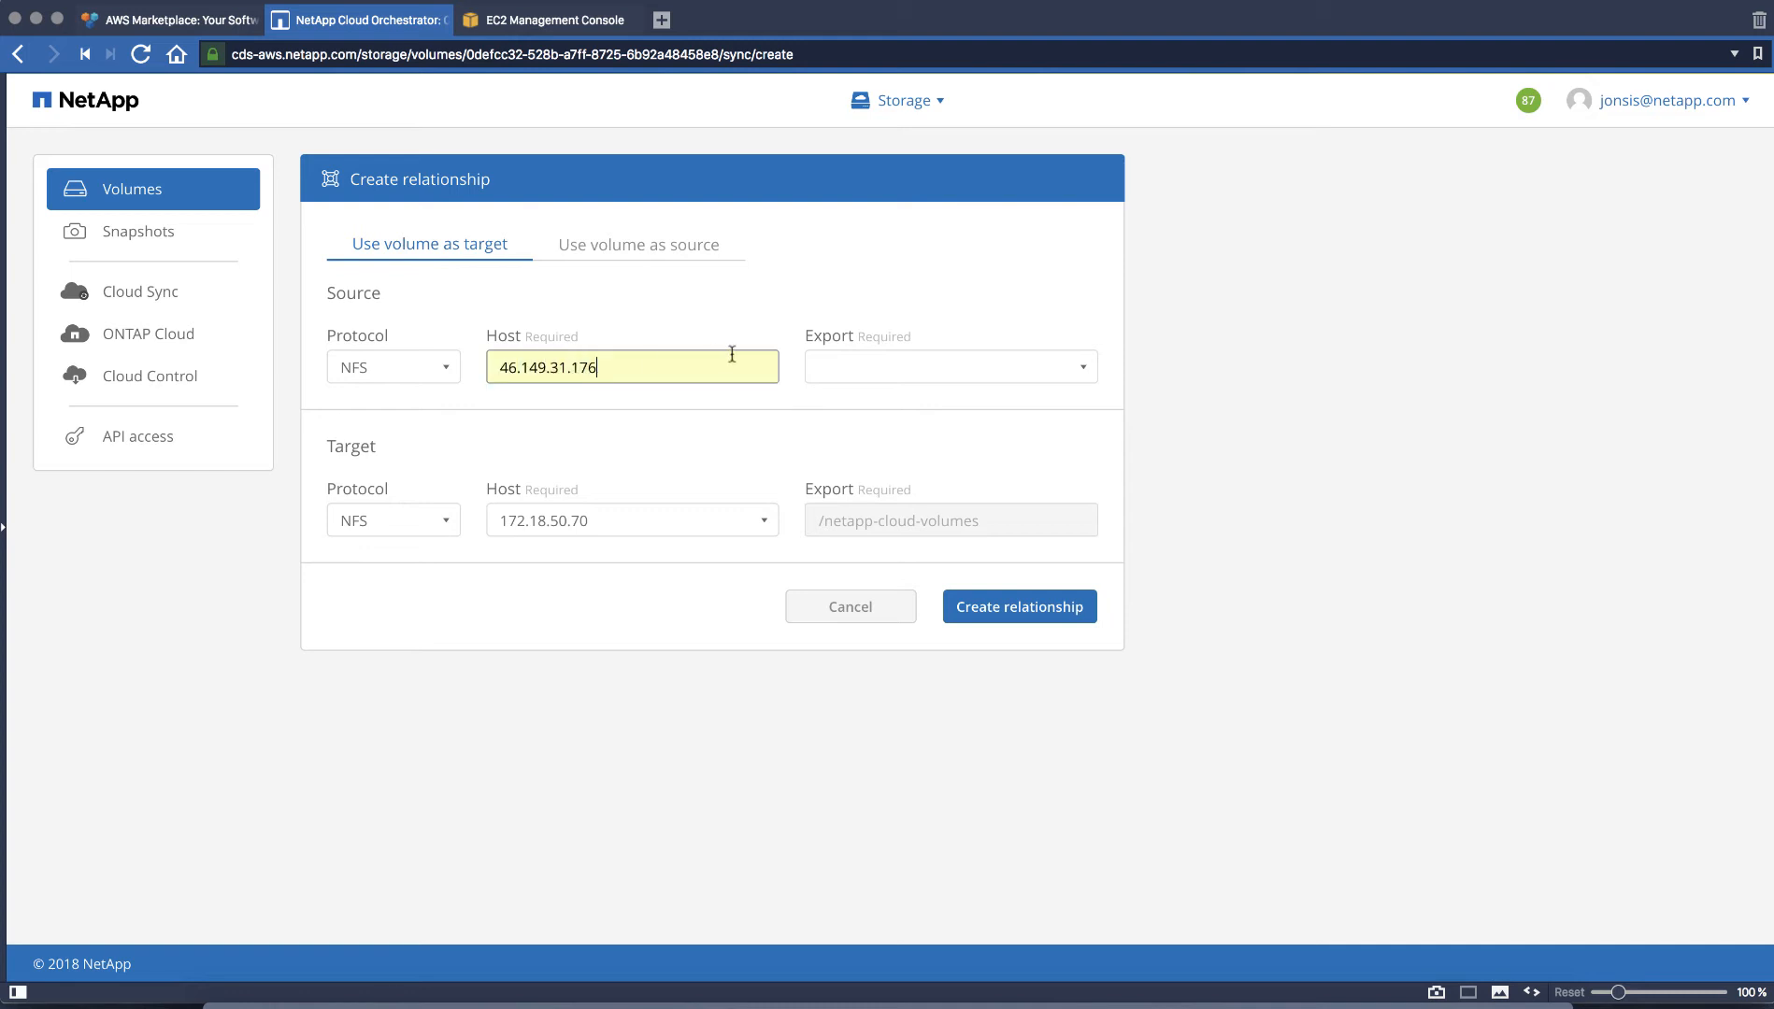
left_click(906, 367)
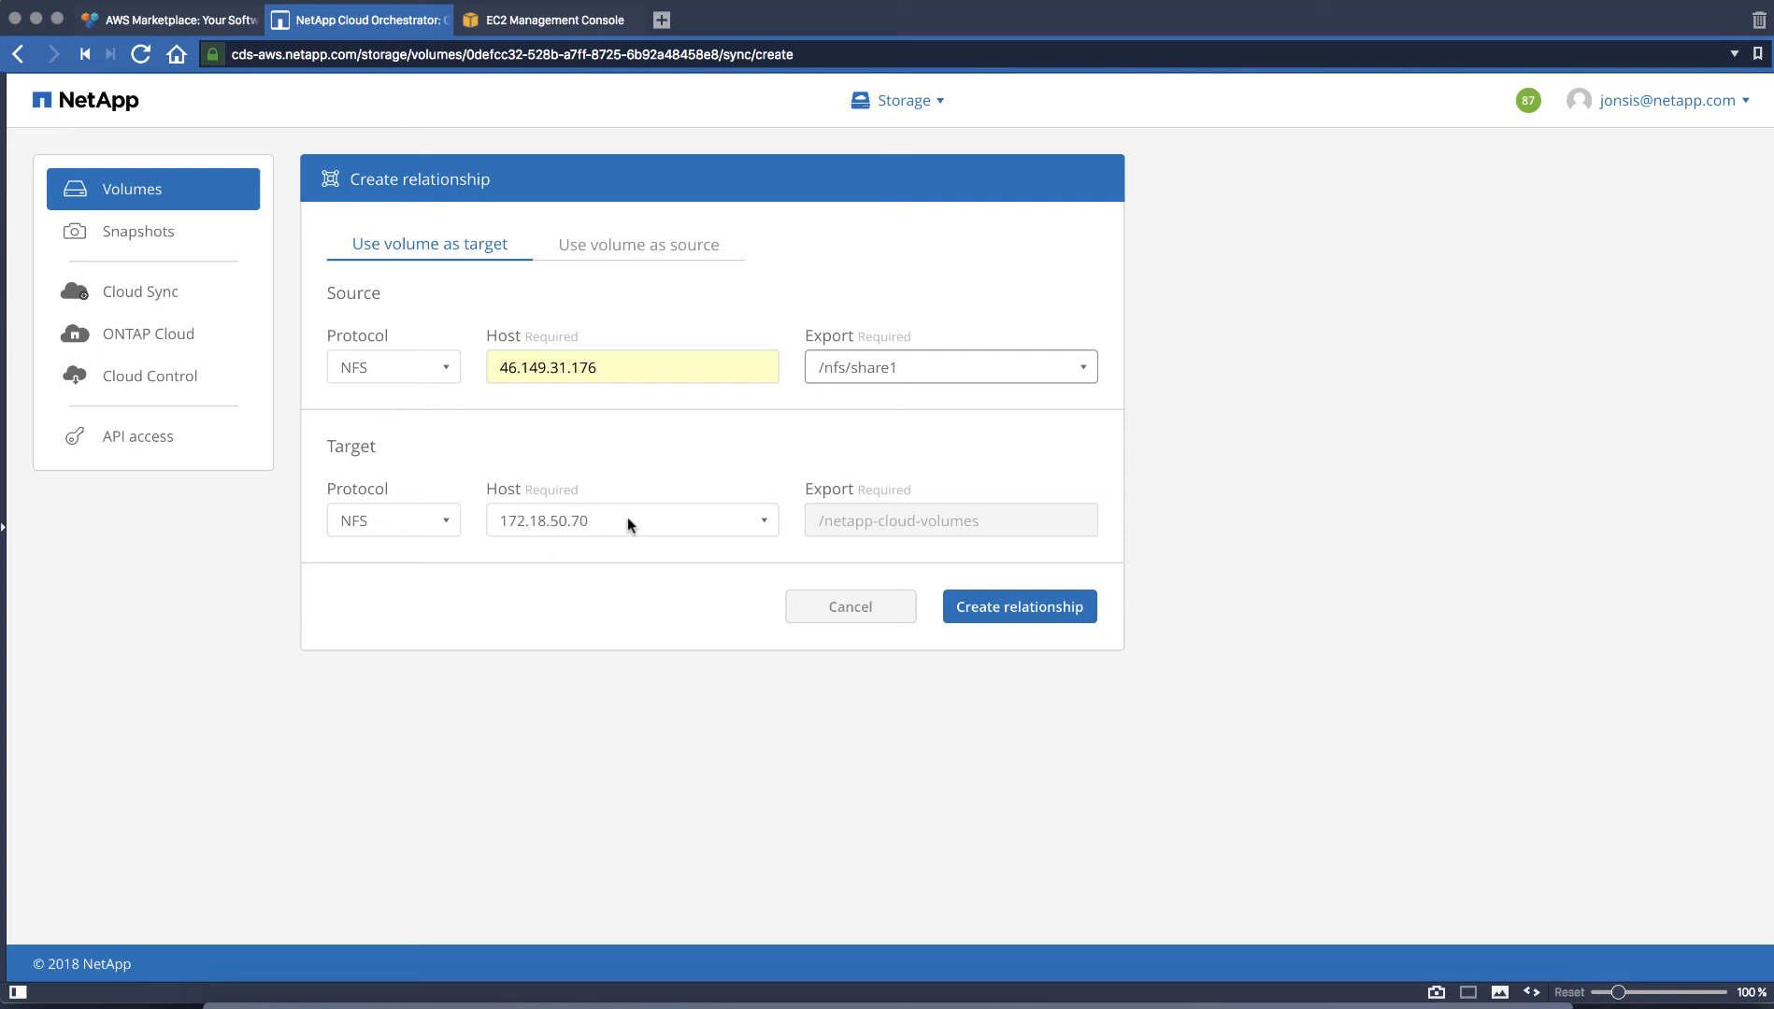
left_click(1027, 616)
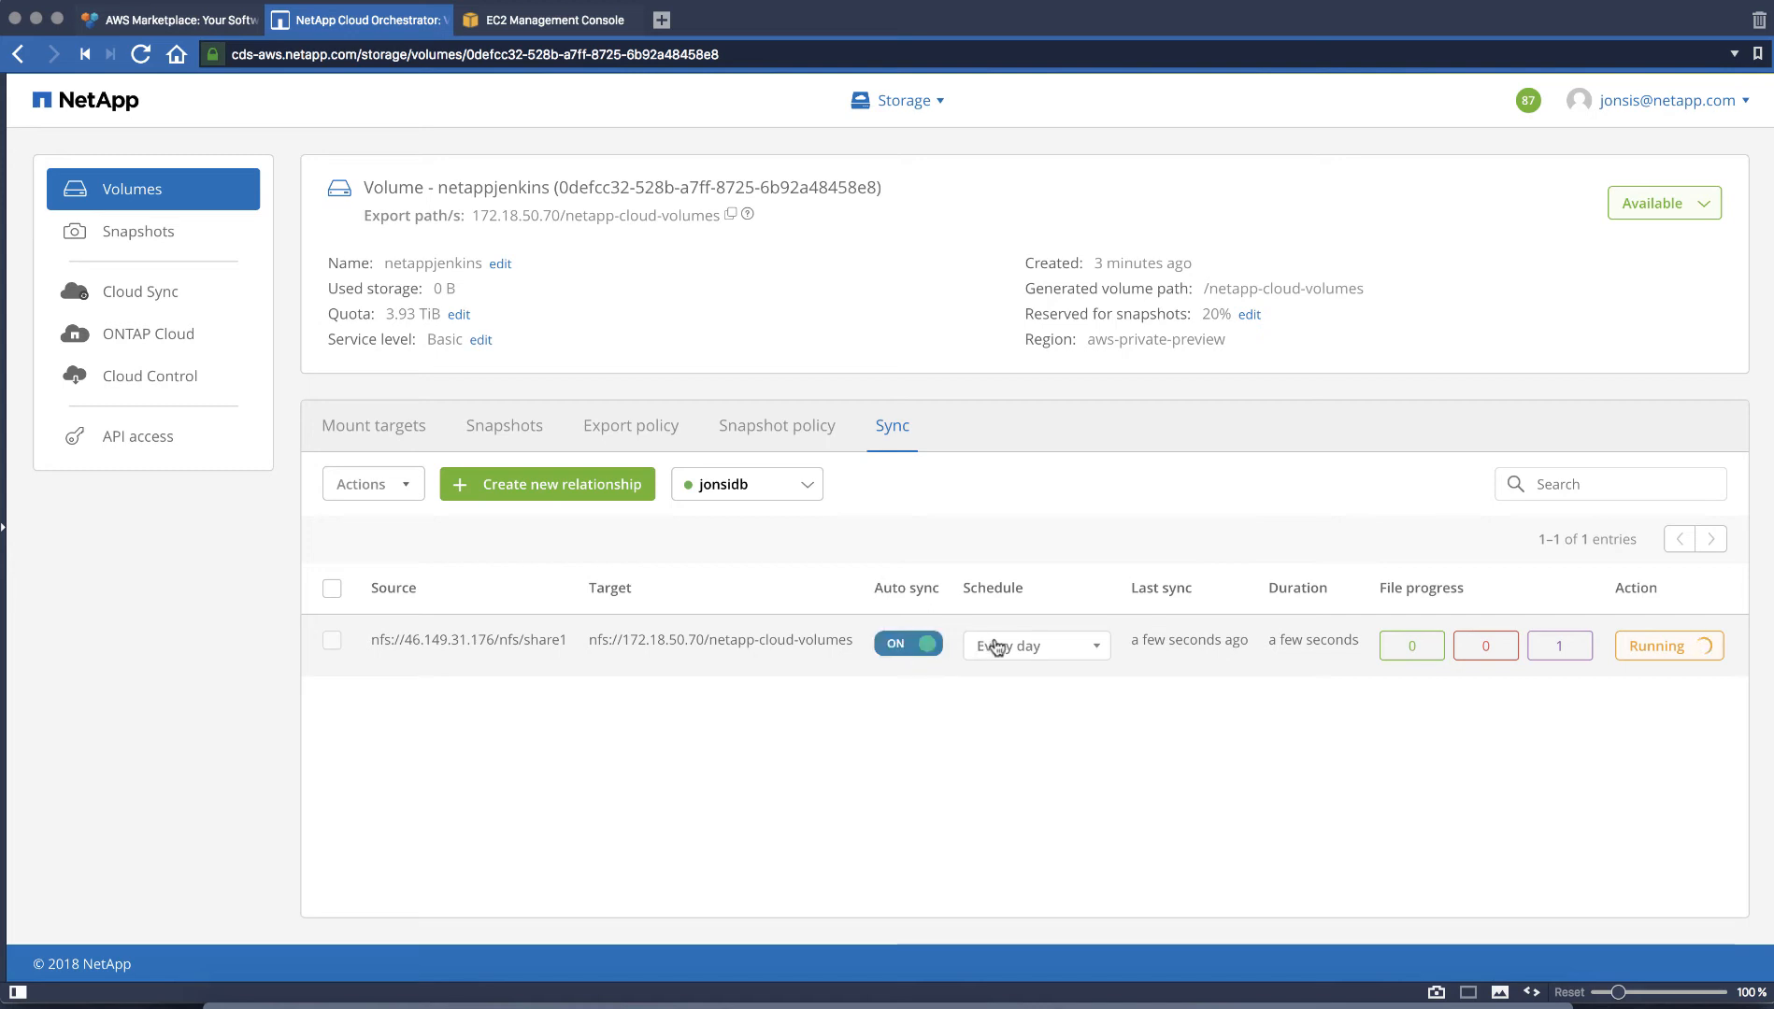
Step: Set the new relationship's sync schedule to every hour
left_click(1047, 650)
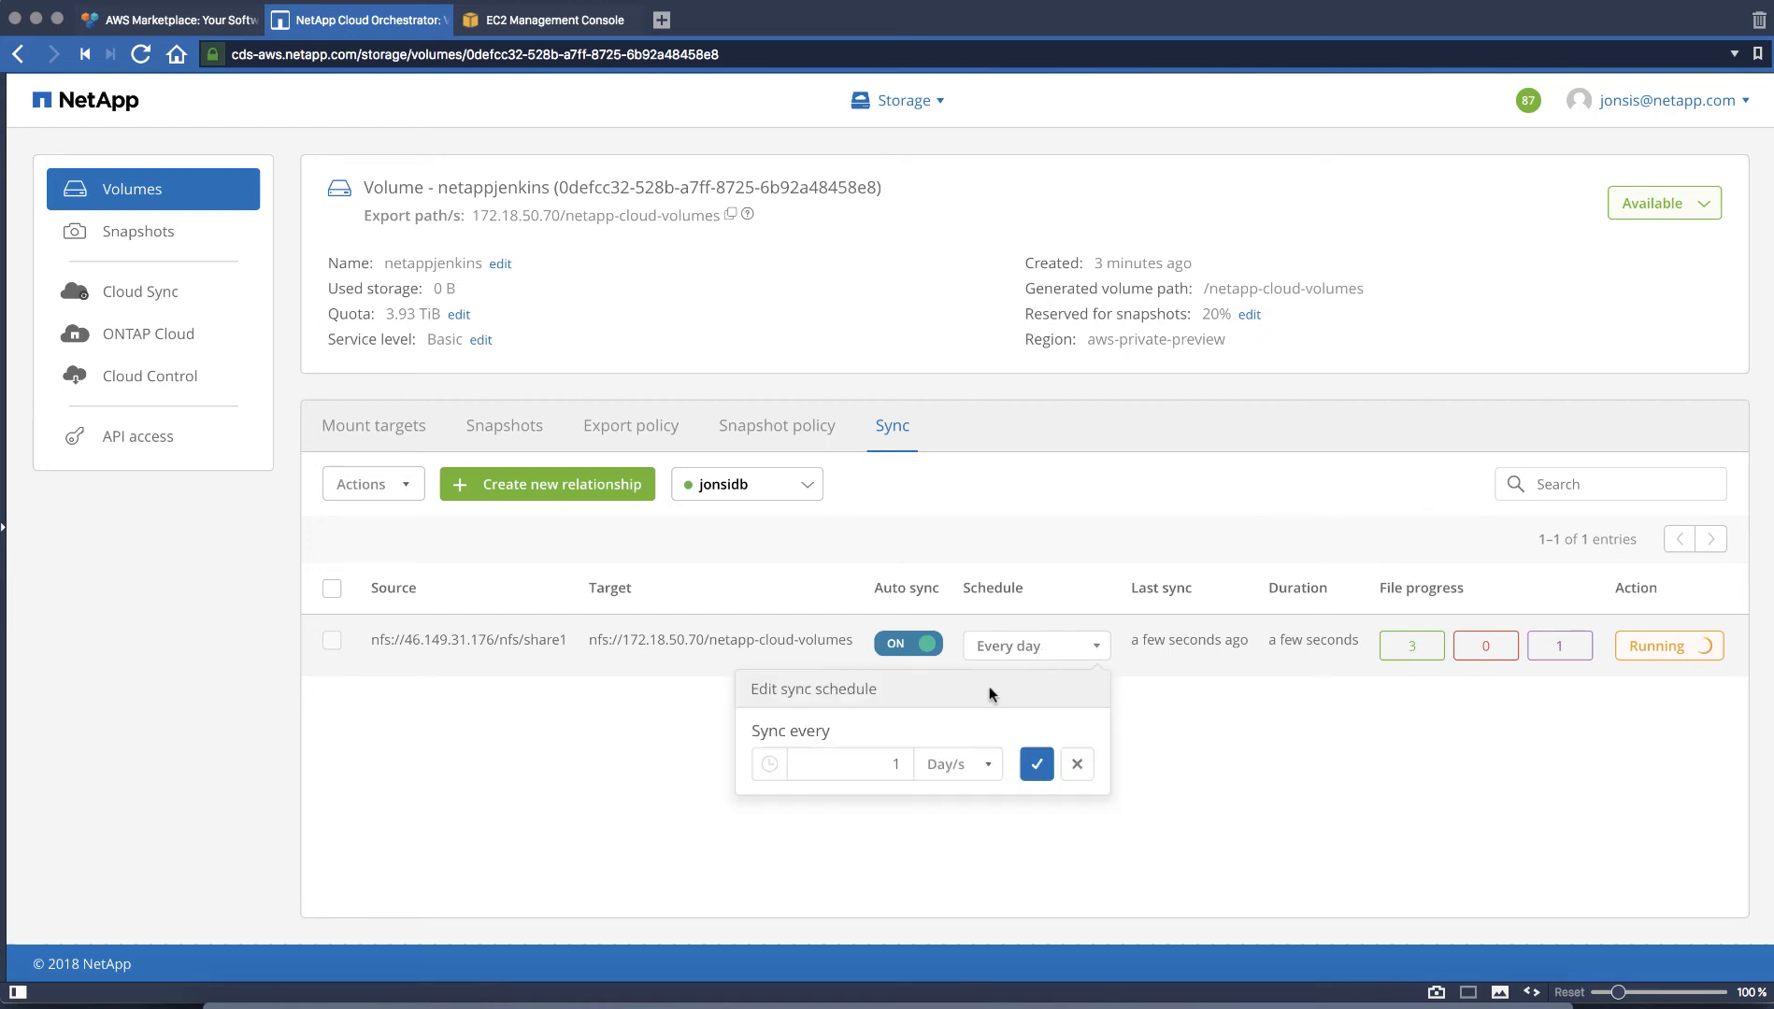
left_click(955, 765)
left_click(950, 780)
left_click(1033, 763)
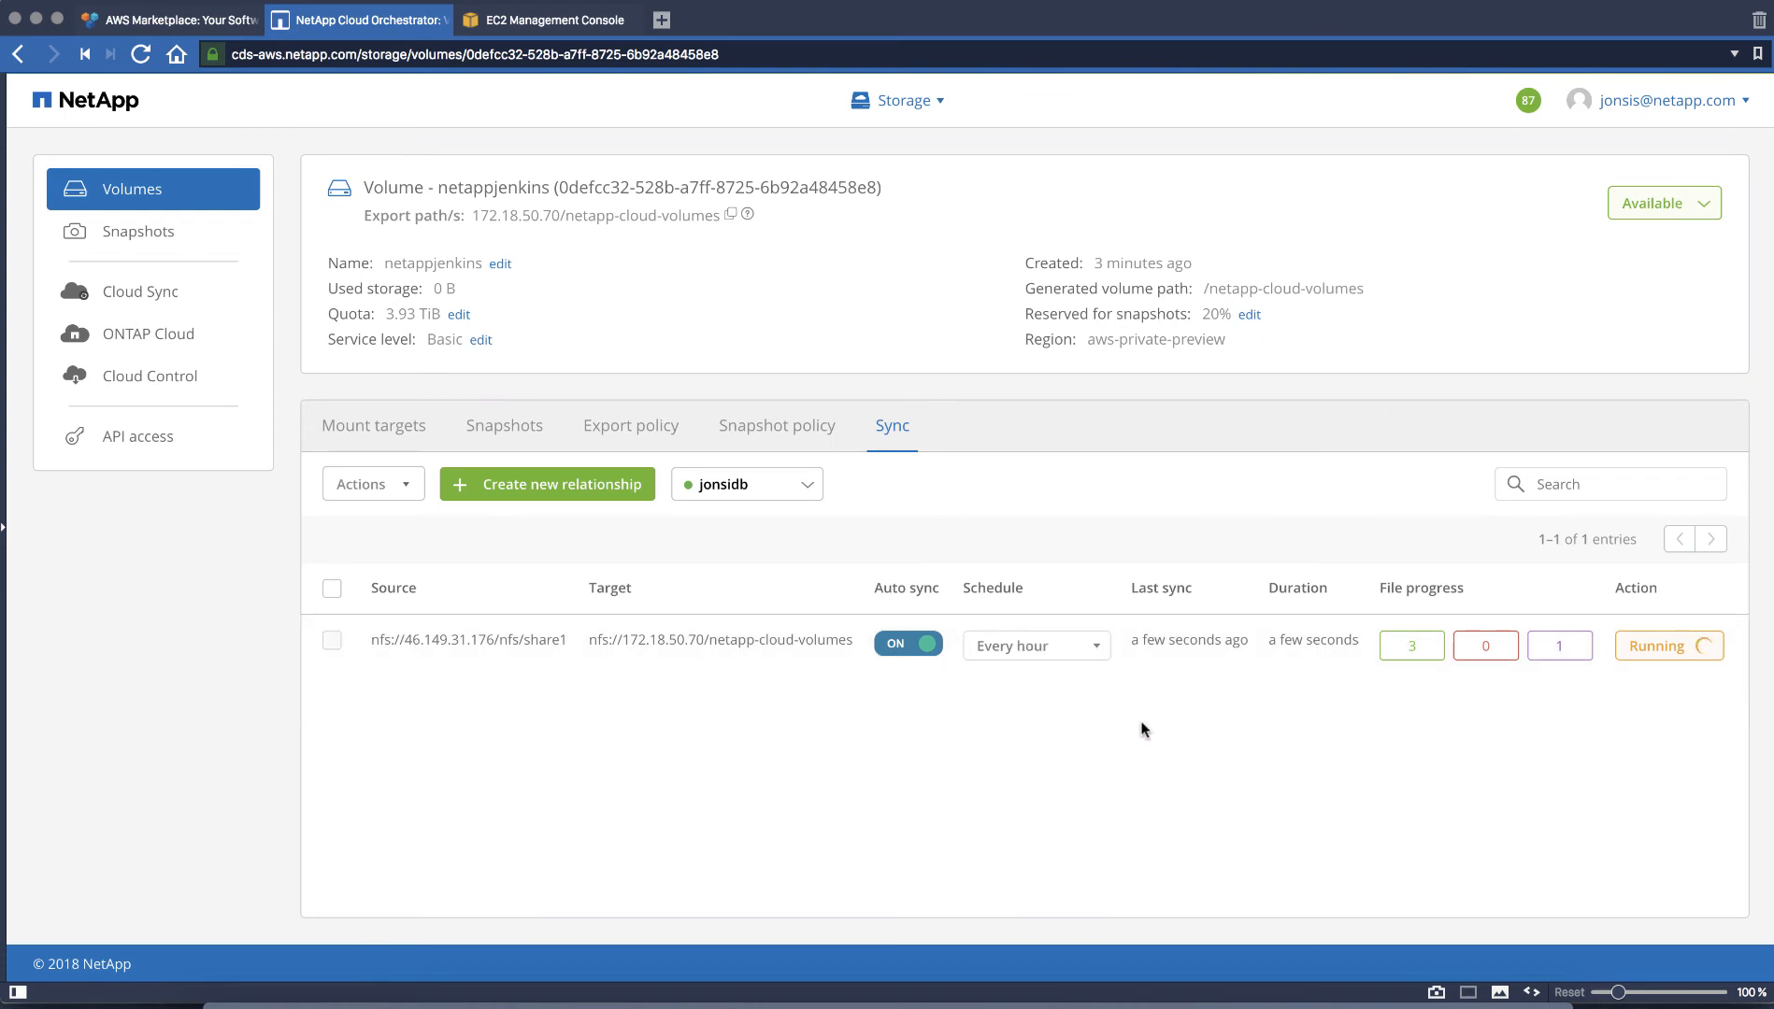